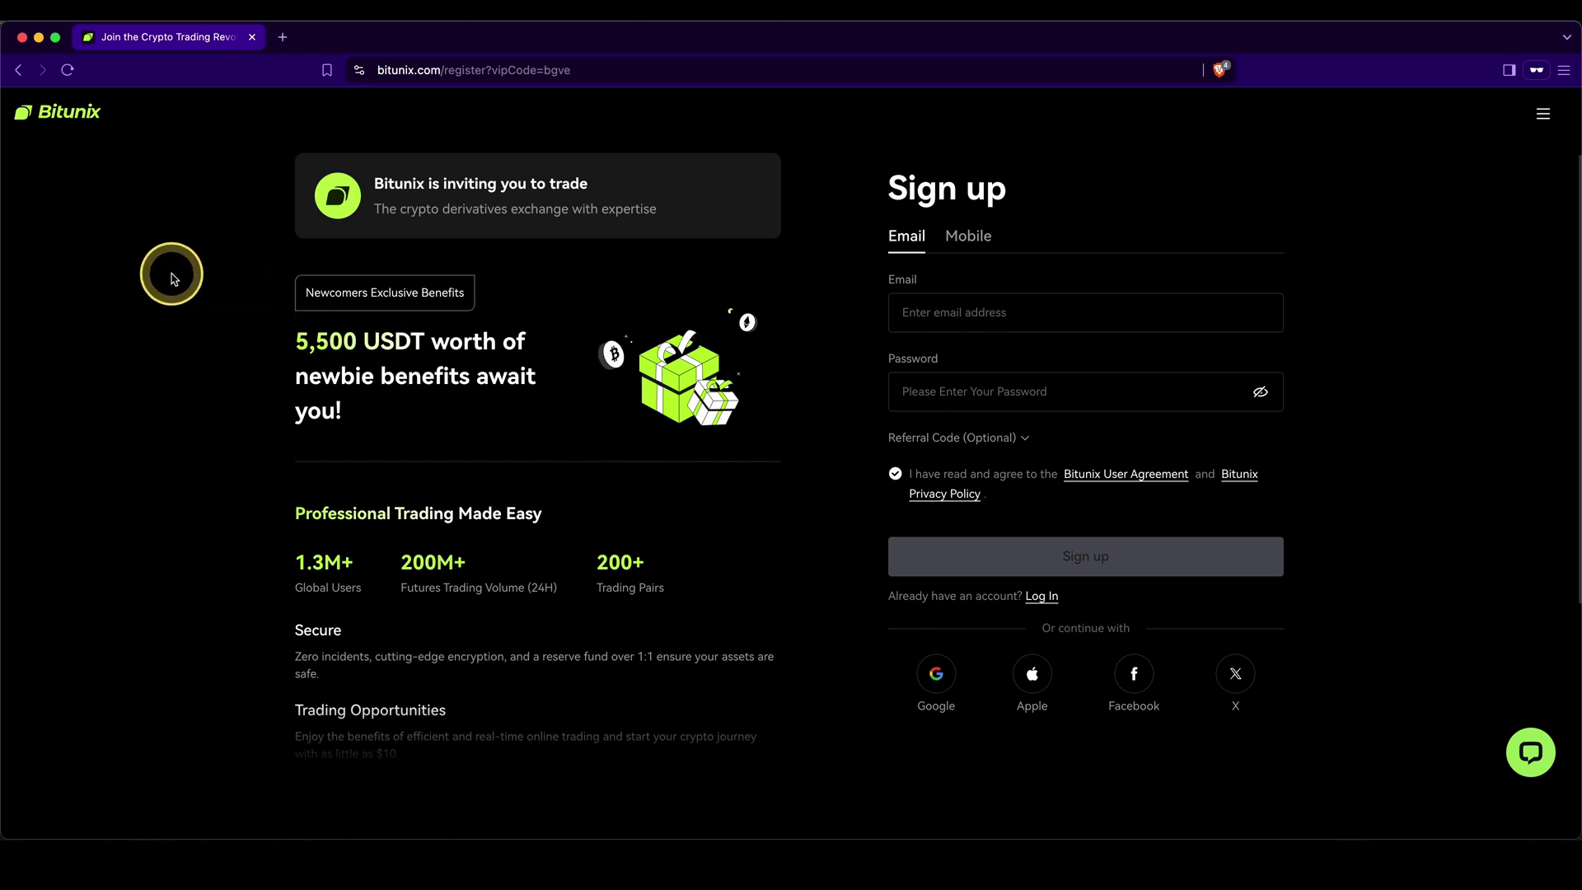
# Step: Review the registration form, then move on to the logged-in Bitunix home page
pyautogui.moveTo(167, 274); pyautogui.dragTo(254, 333)
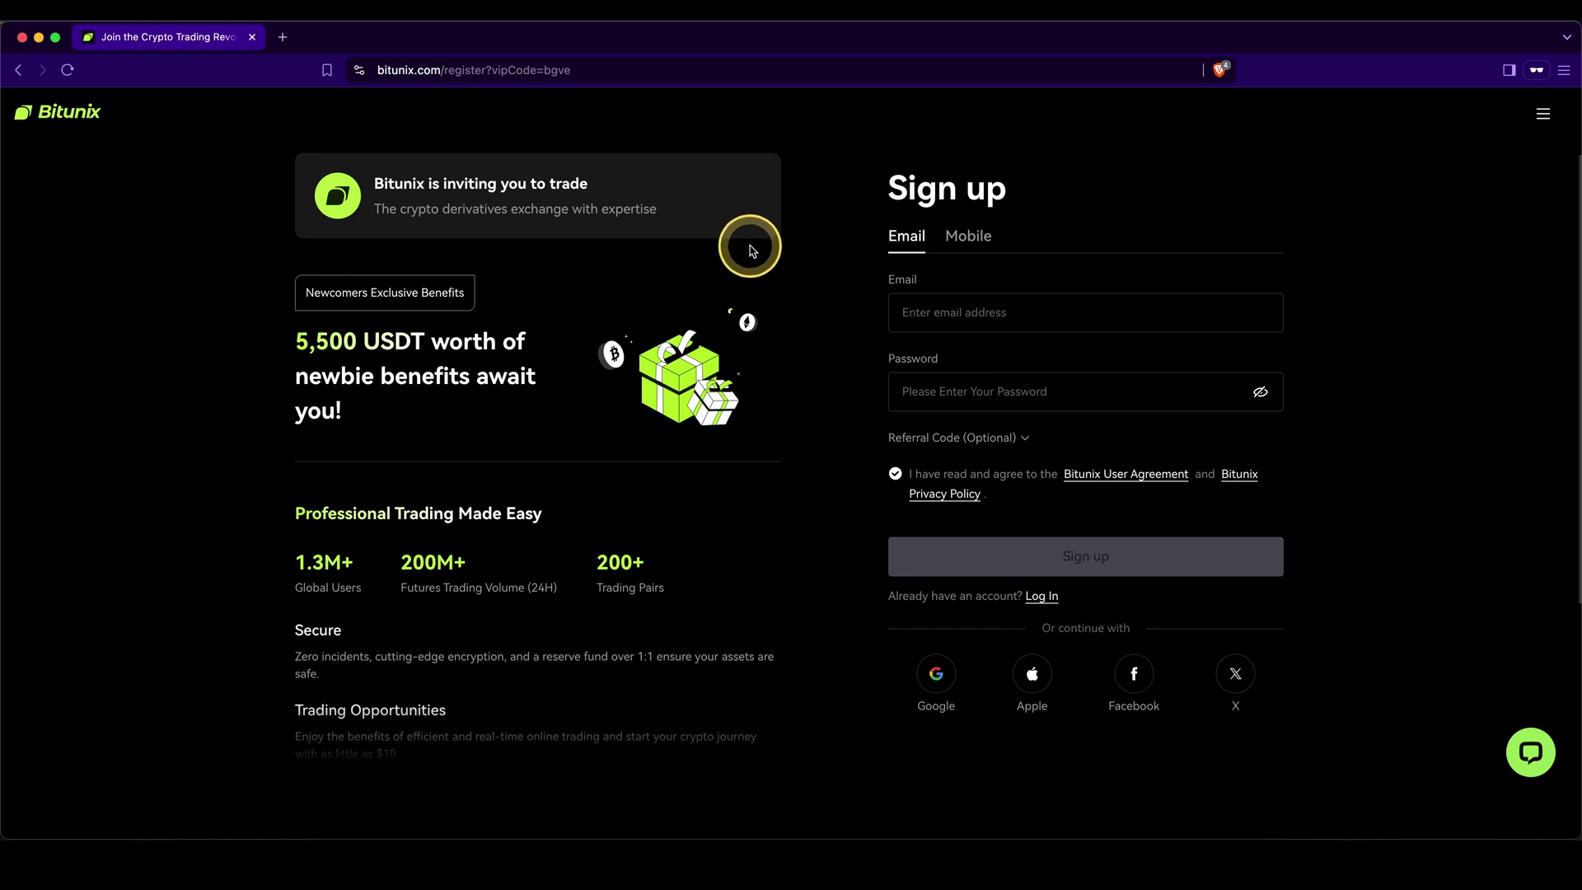
pyautogui.moveTo(746, 245); pyautogui.dragTo(803, 279)
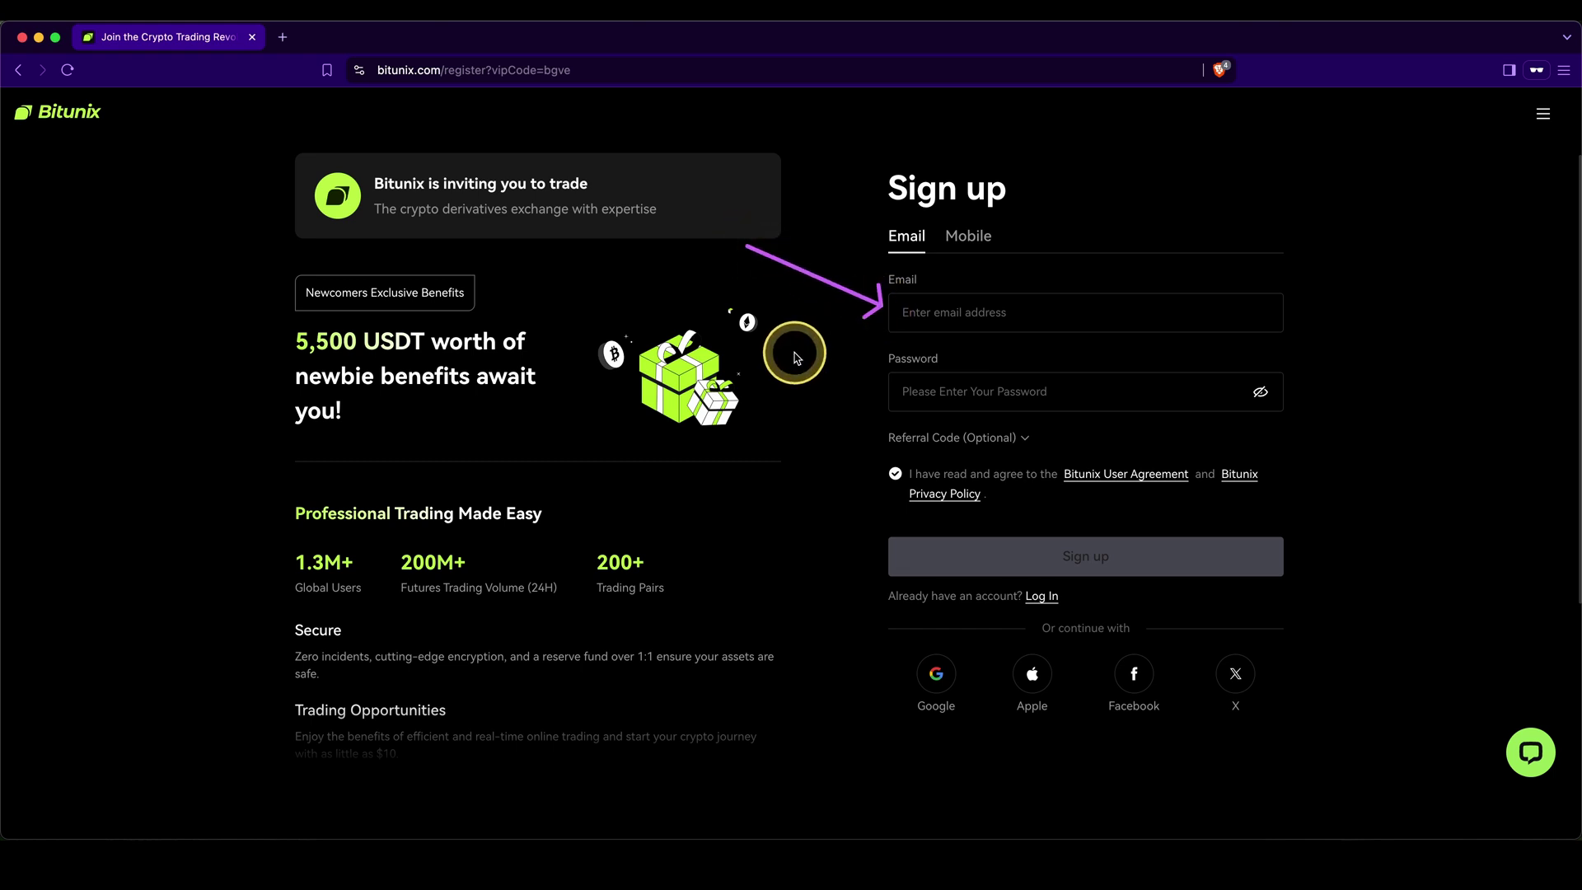
pyautogui.moveTo(795, 354); pyautogui.dragTo(890, 388)
pyautogui.moveTo(1088, 636); pyautogui.dragTo(900, 658)
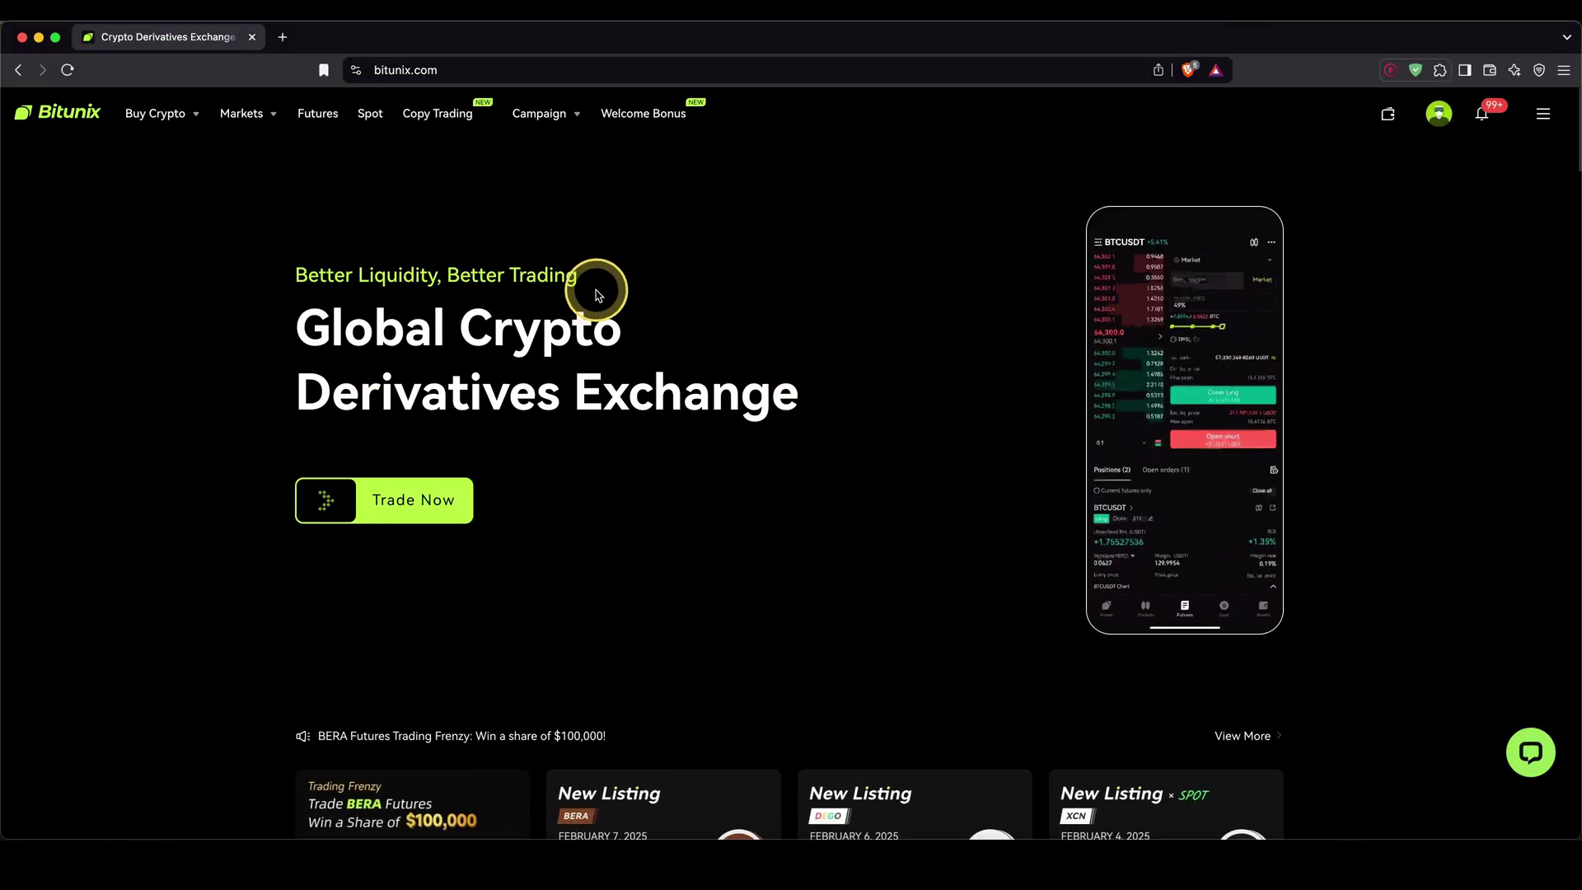
pyautogui.click(655, 124)
pyautogui.scroll(-4, 805, 330)
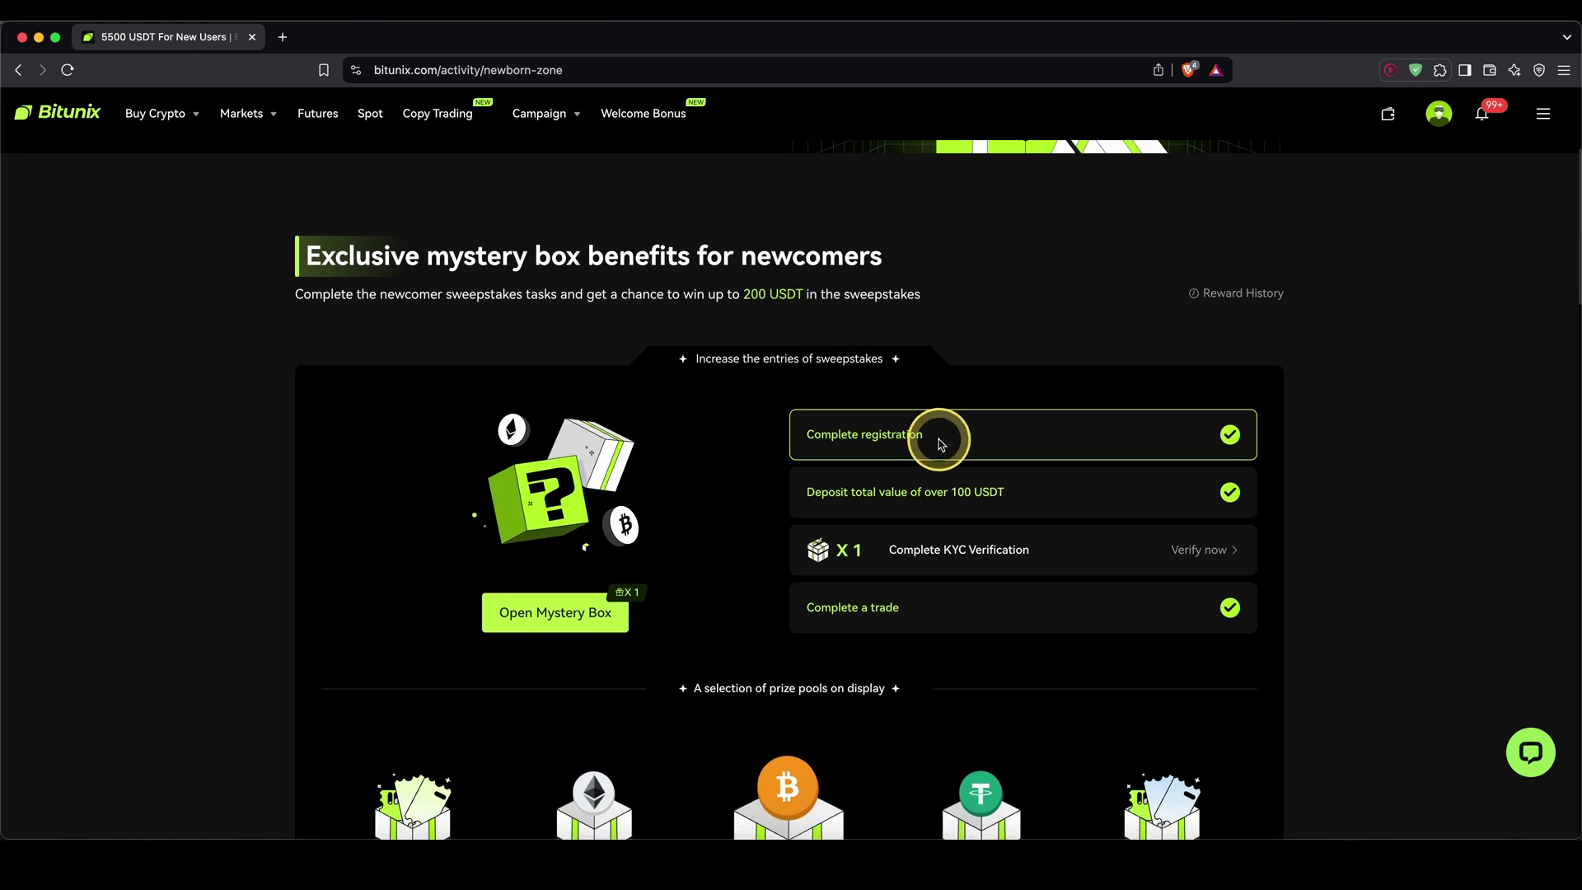
pyautogui.moveTo(977, 478)
pyautogui.mouseDown()
pyautogui.moveTo(882, 502)
pyautogui.moveTo(969, 474)
pyautogui.mouseUp()
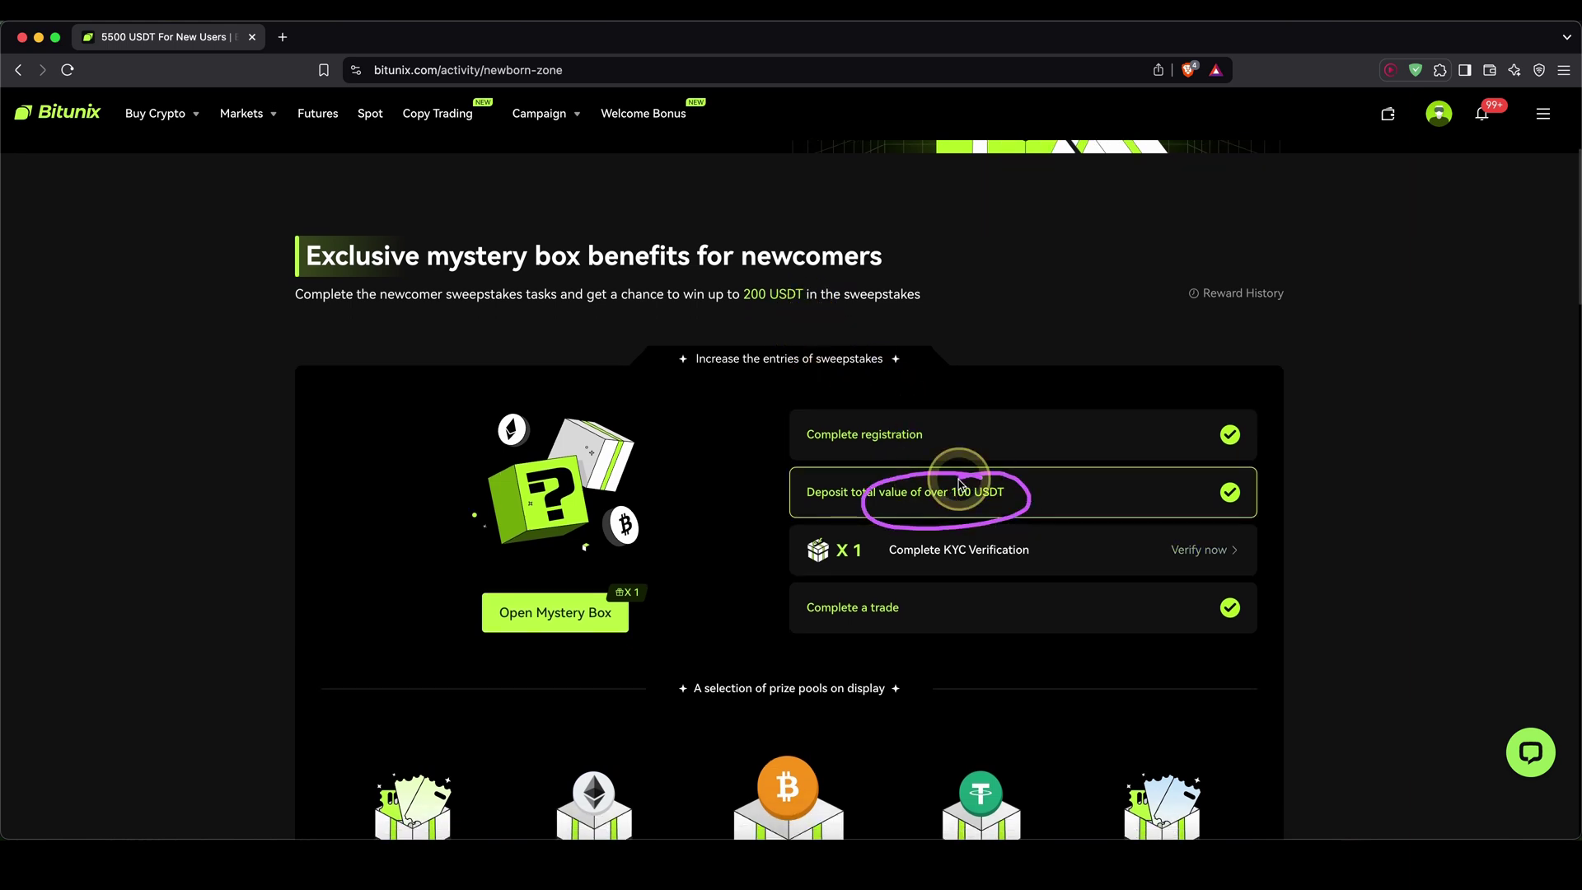
pyautogui.moveTo(870, 596); pyautogui.dragTo(894, 589)
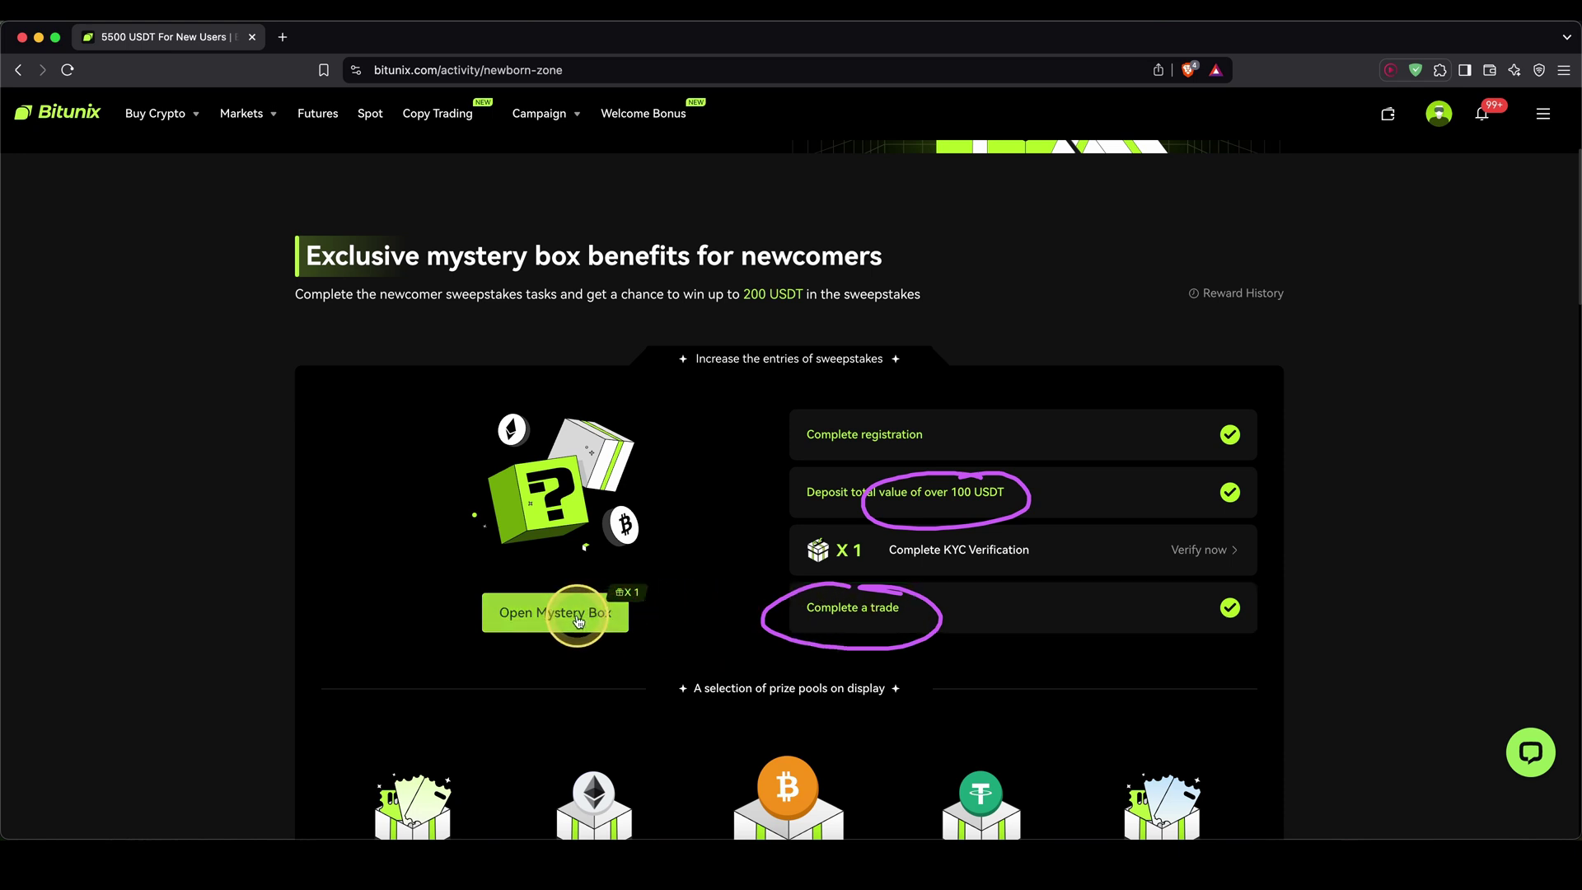
pyautogui.moveTo(1572, 259); pyautogui.dragTo(1572, 583)
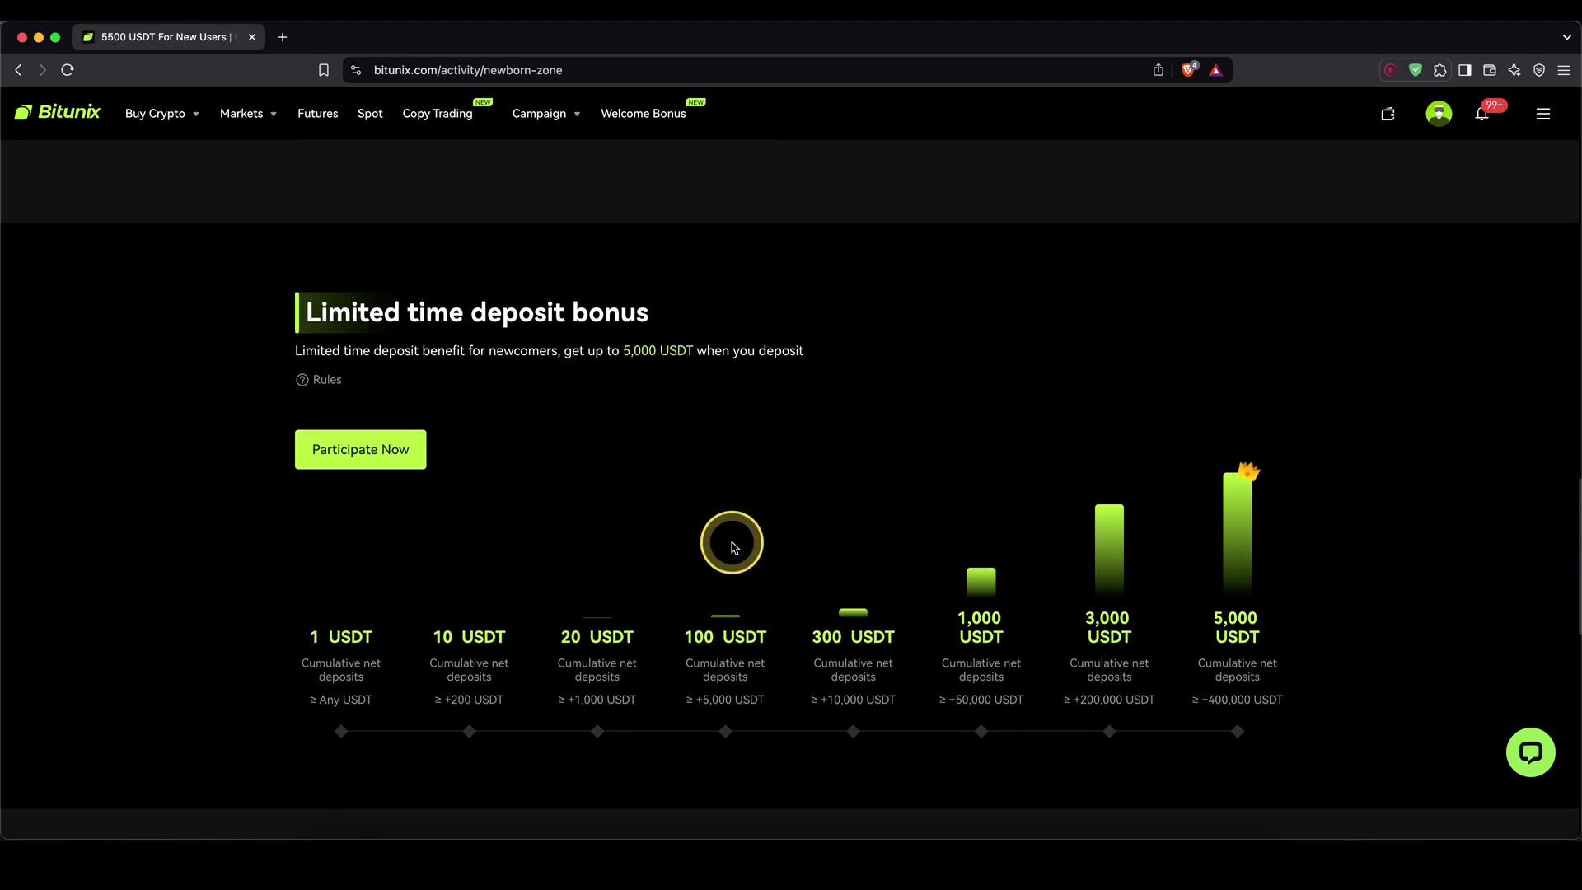
pyautogui.moveTo(354, 733)
pyautogui.mouseDown()
pyautogui.moveTo(1011, 740)
pyautogui.moveTo(1108, 719)
pyautogui.mouseUp()
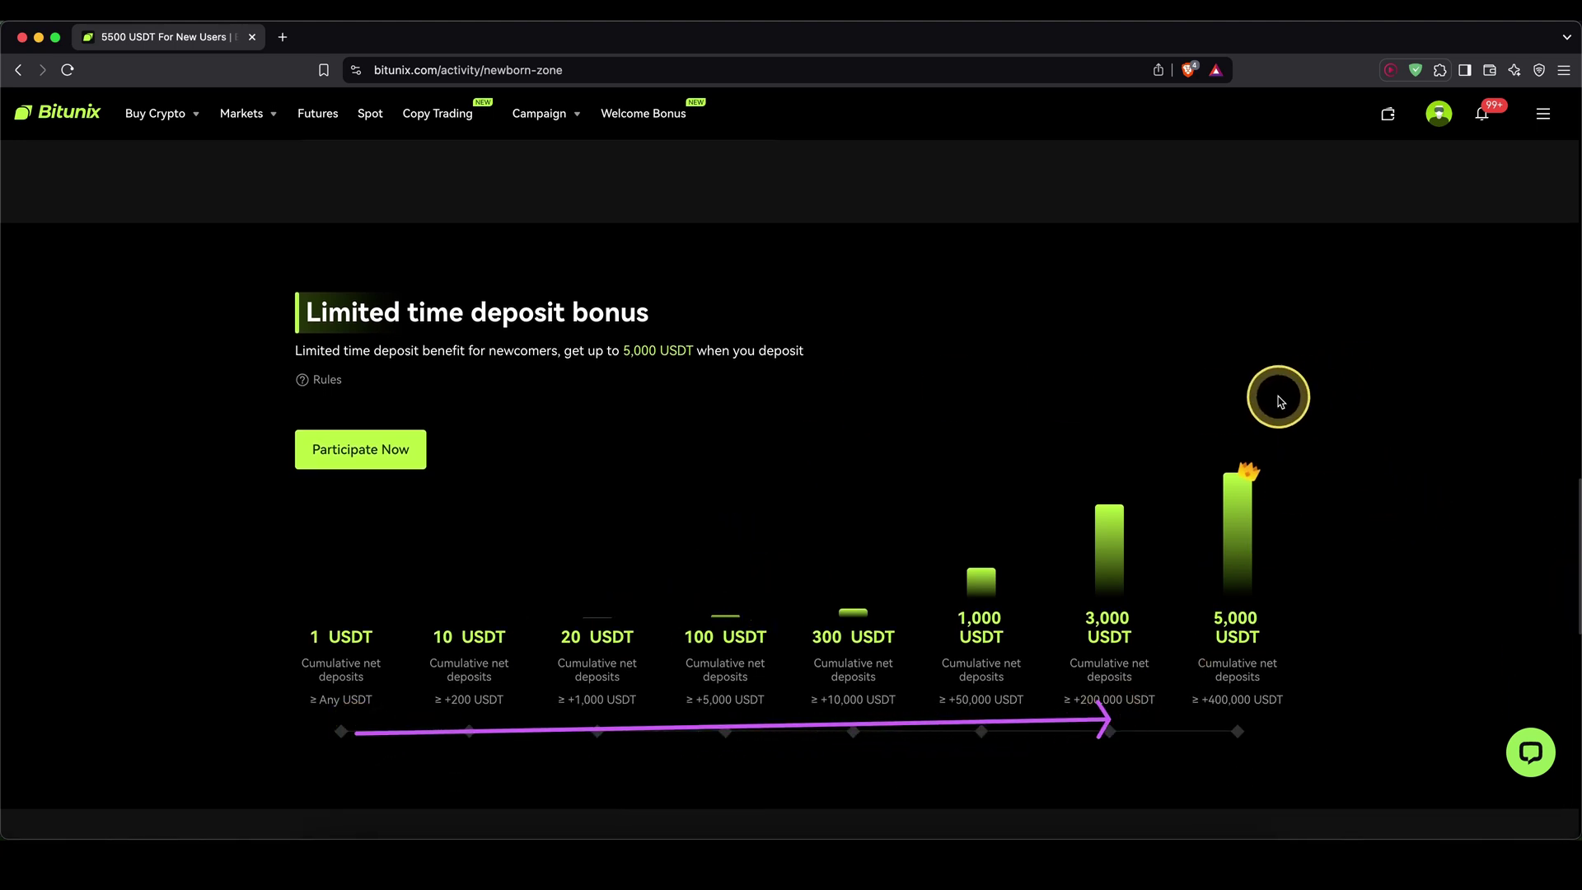
pyautogui.moveTo(1247, 406); pyautogui.dragTo(1185, 676)
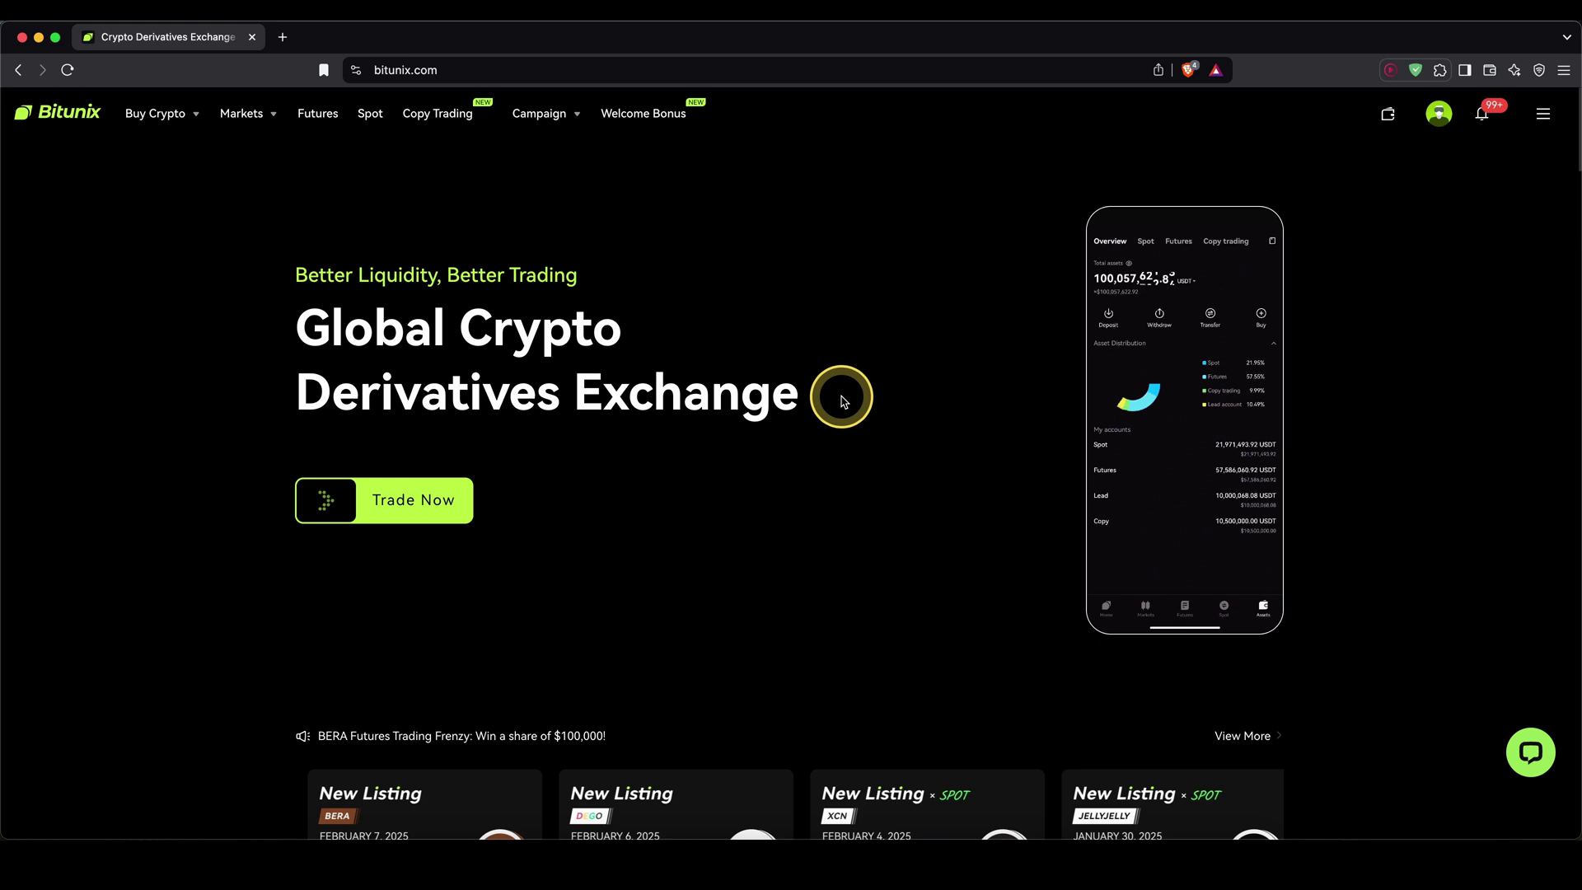
# Step: On the Deposit page, choose USDT on the Tron (TRC-20) network to show its deposit address
pyautogui.moveTo(1386, 112)
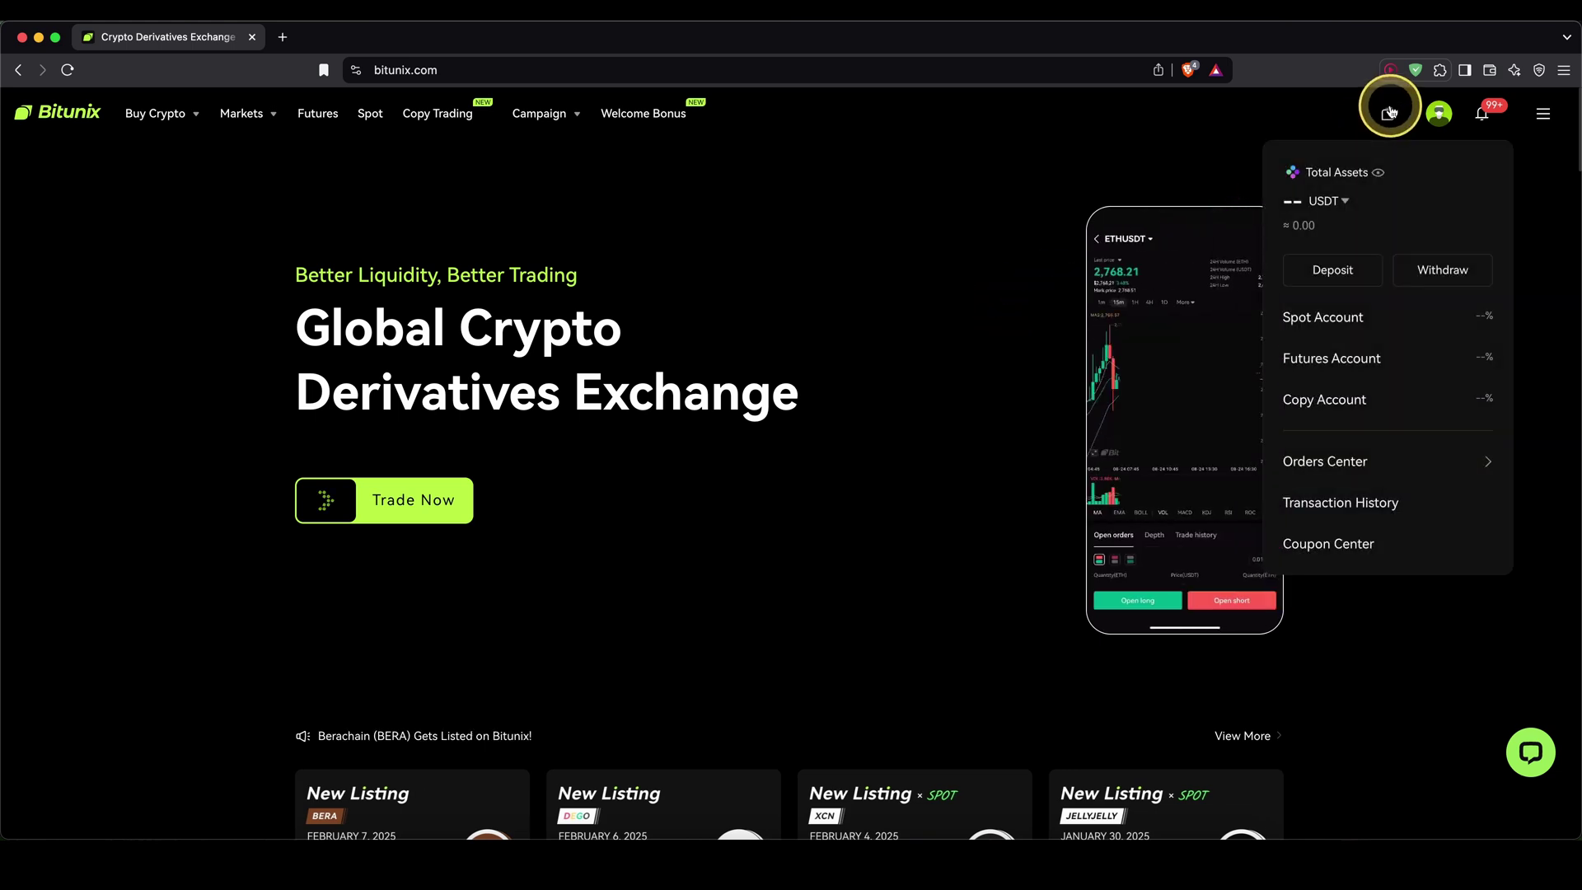
pyautogui.click(1336, 272)
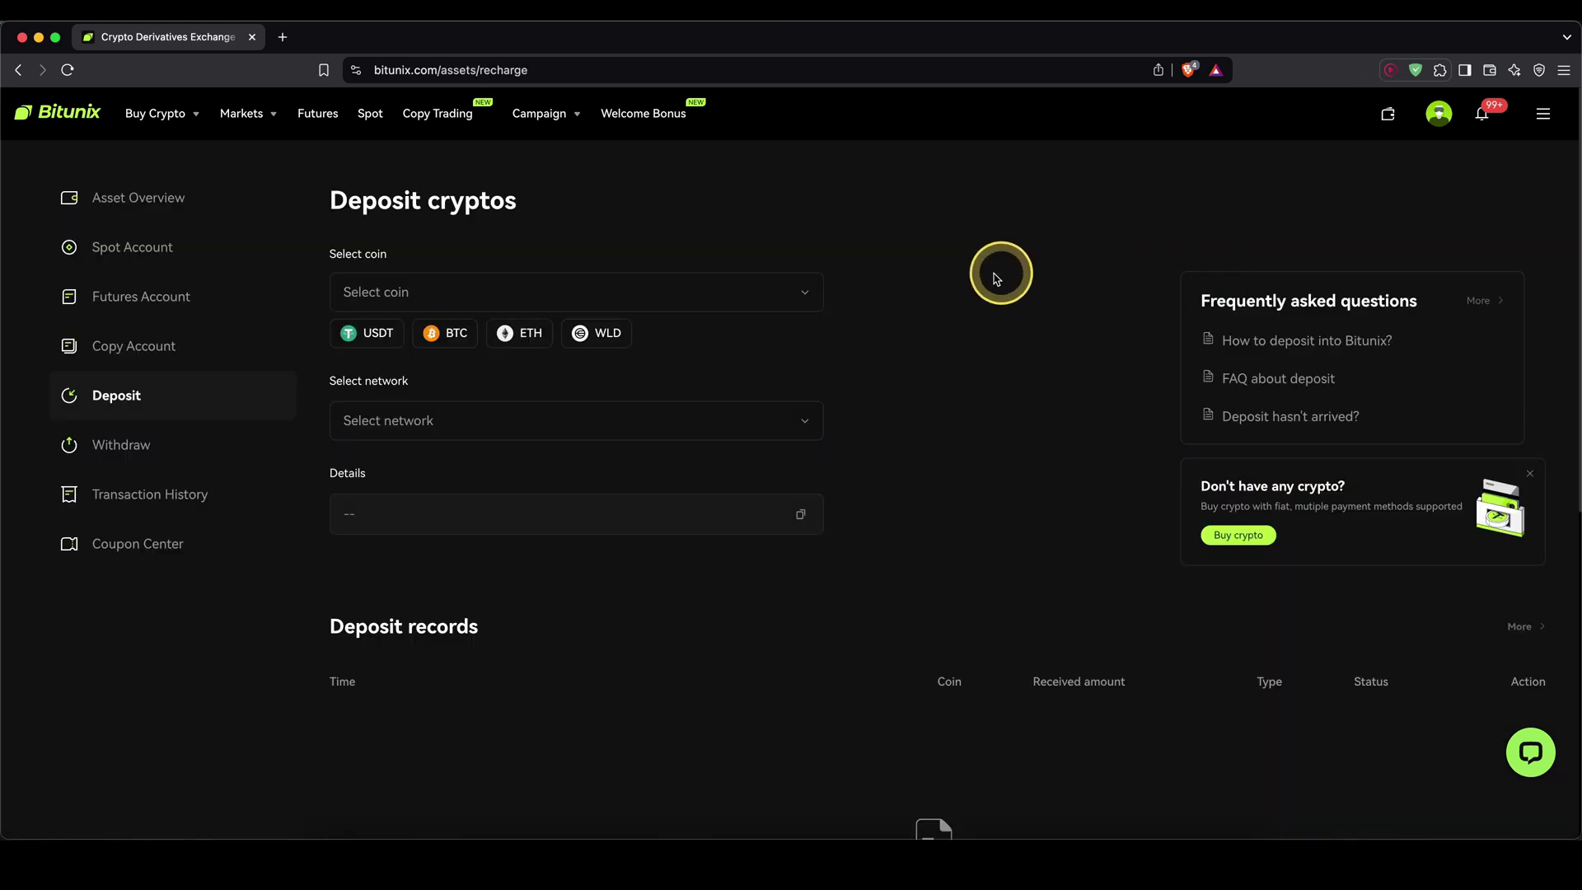
pyautogui.click(738, 283)
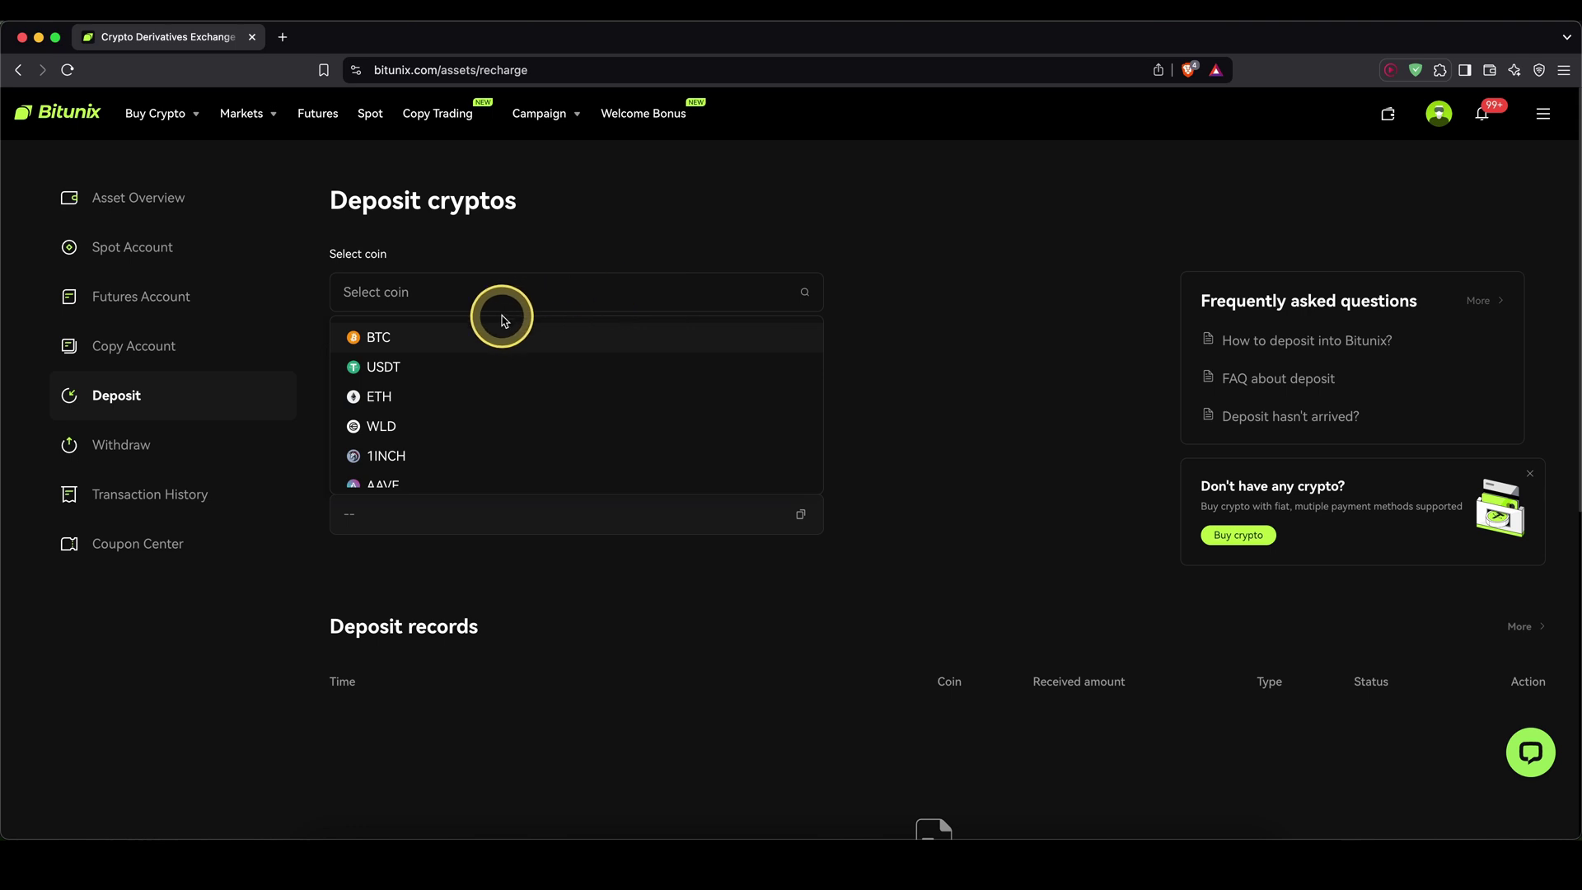
pyautogui.click(395, 375)
pyautogui.click(416, 420)
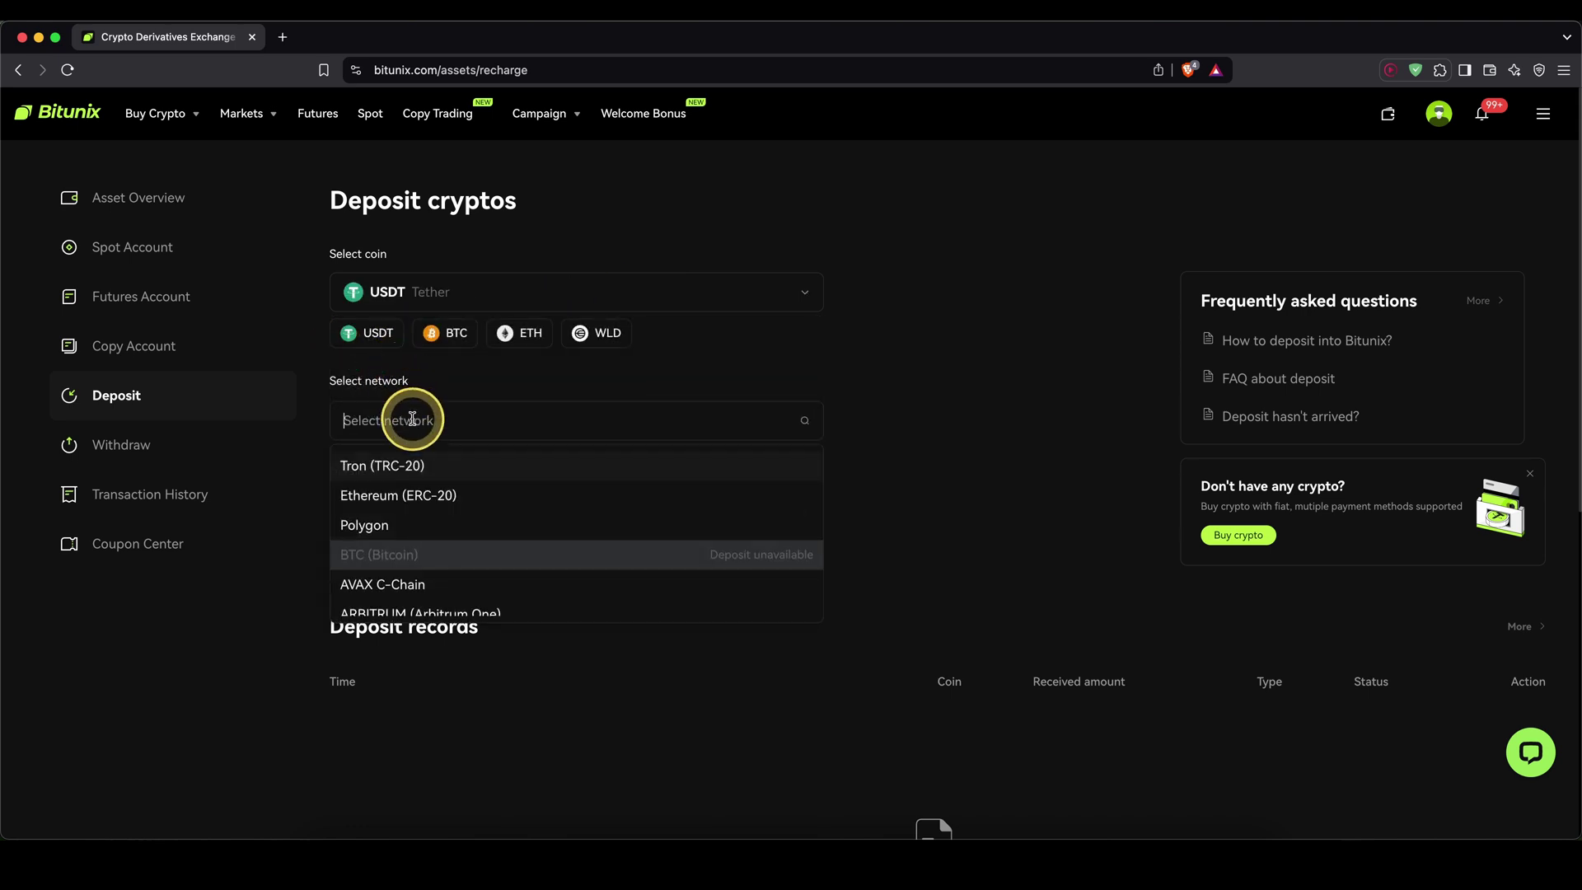
pyautogui.click(366, 470)
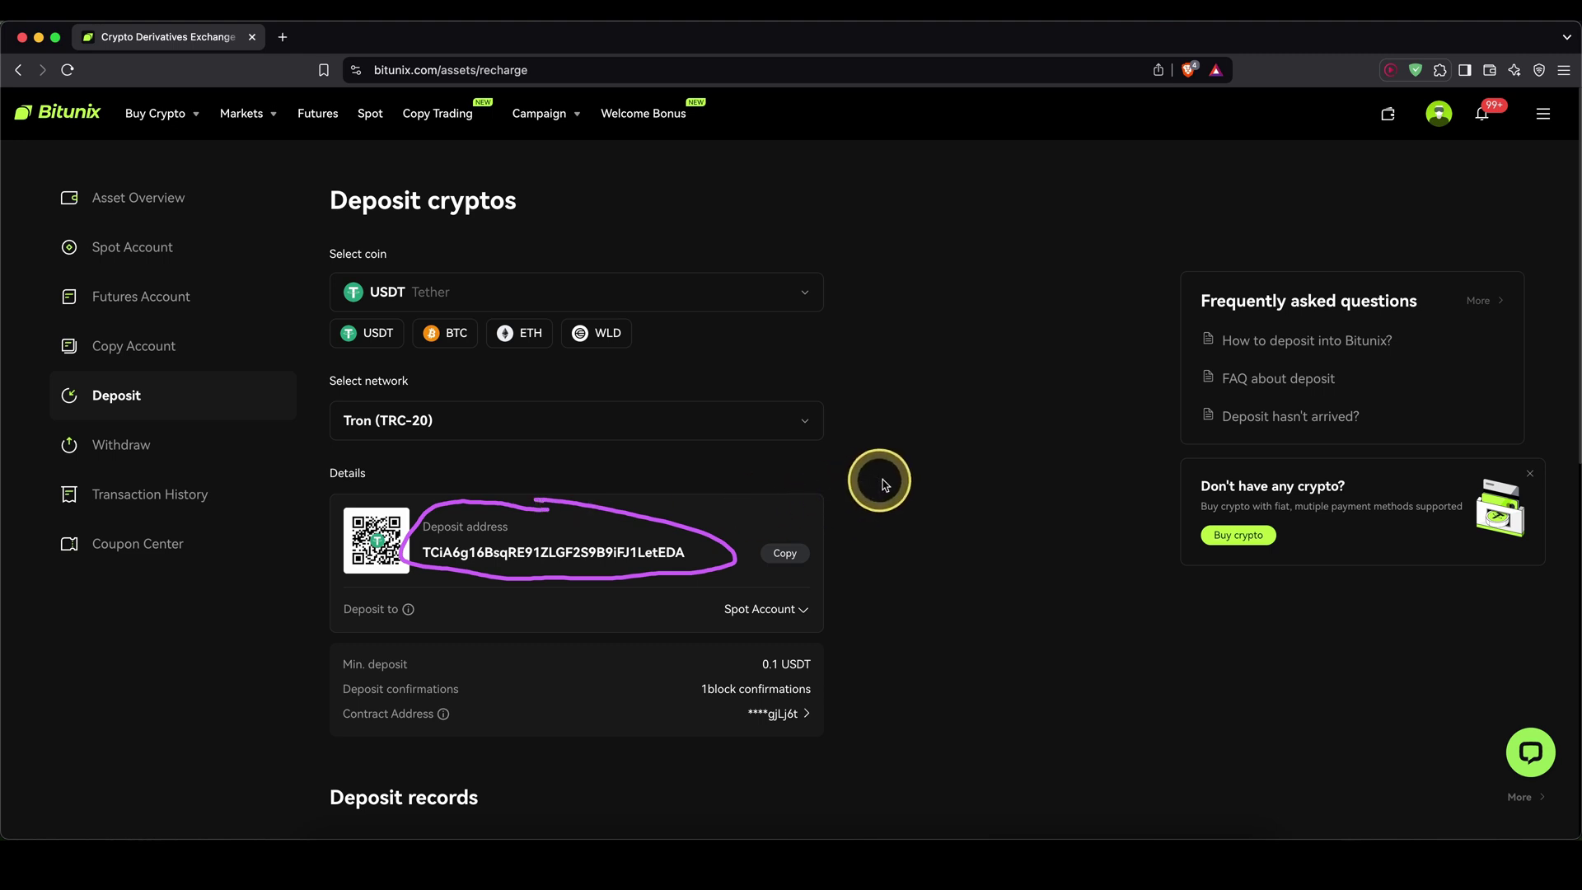
pyautogui.moveTo(889, 480); pyautogui.dragTo(828, 536)
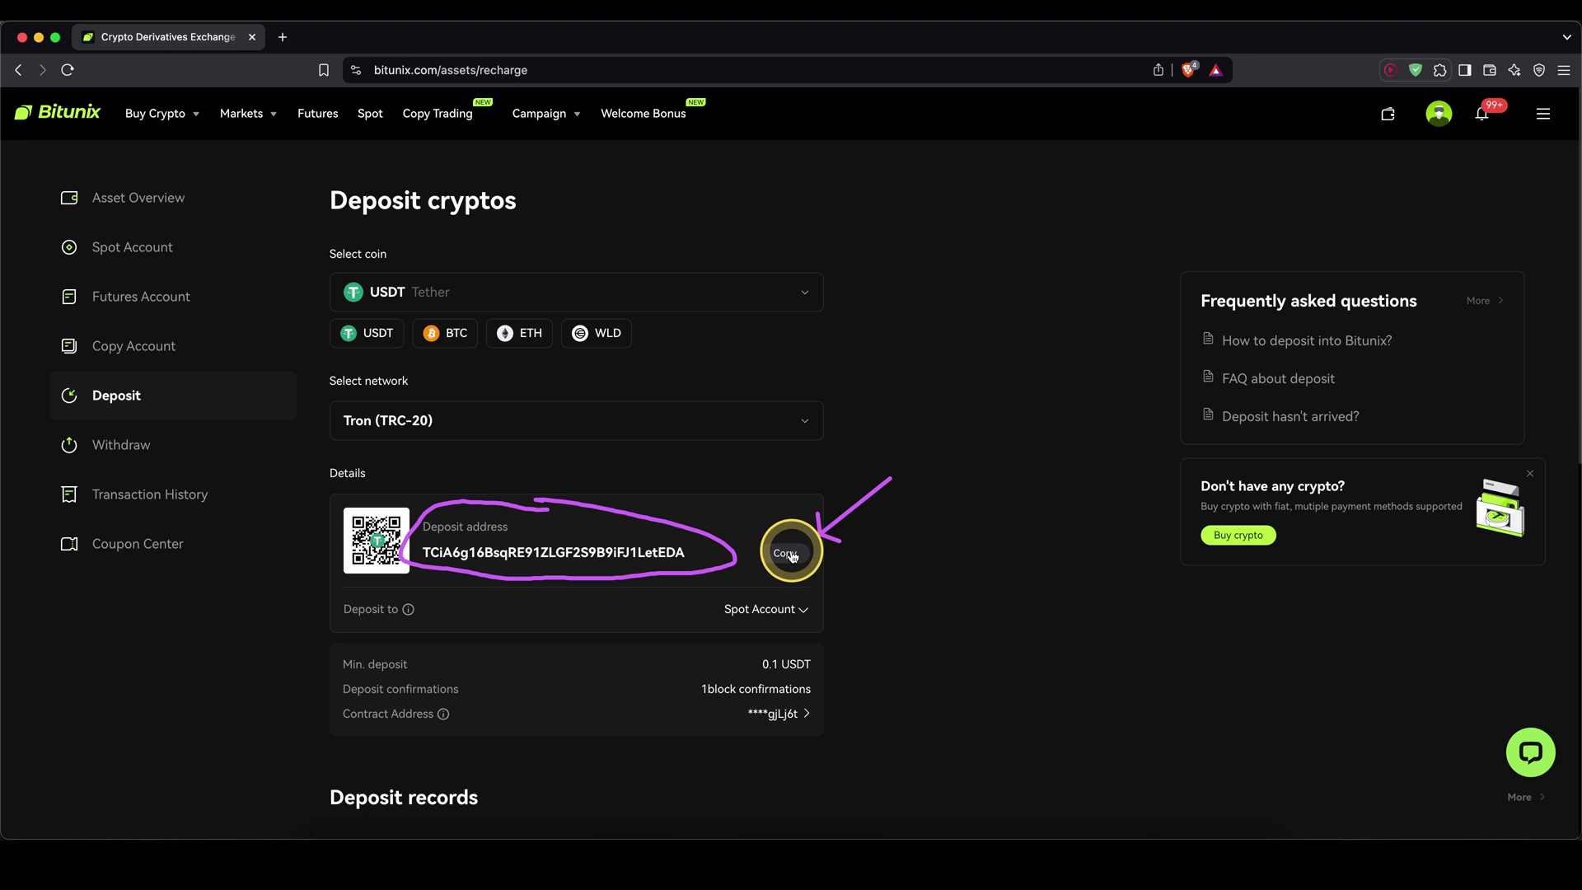
pyautogui.click(696, 295)
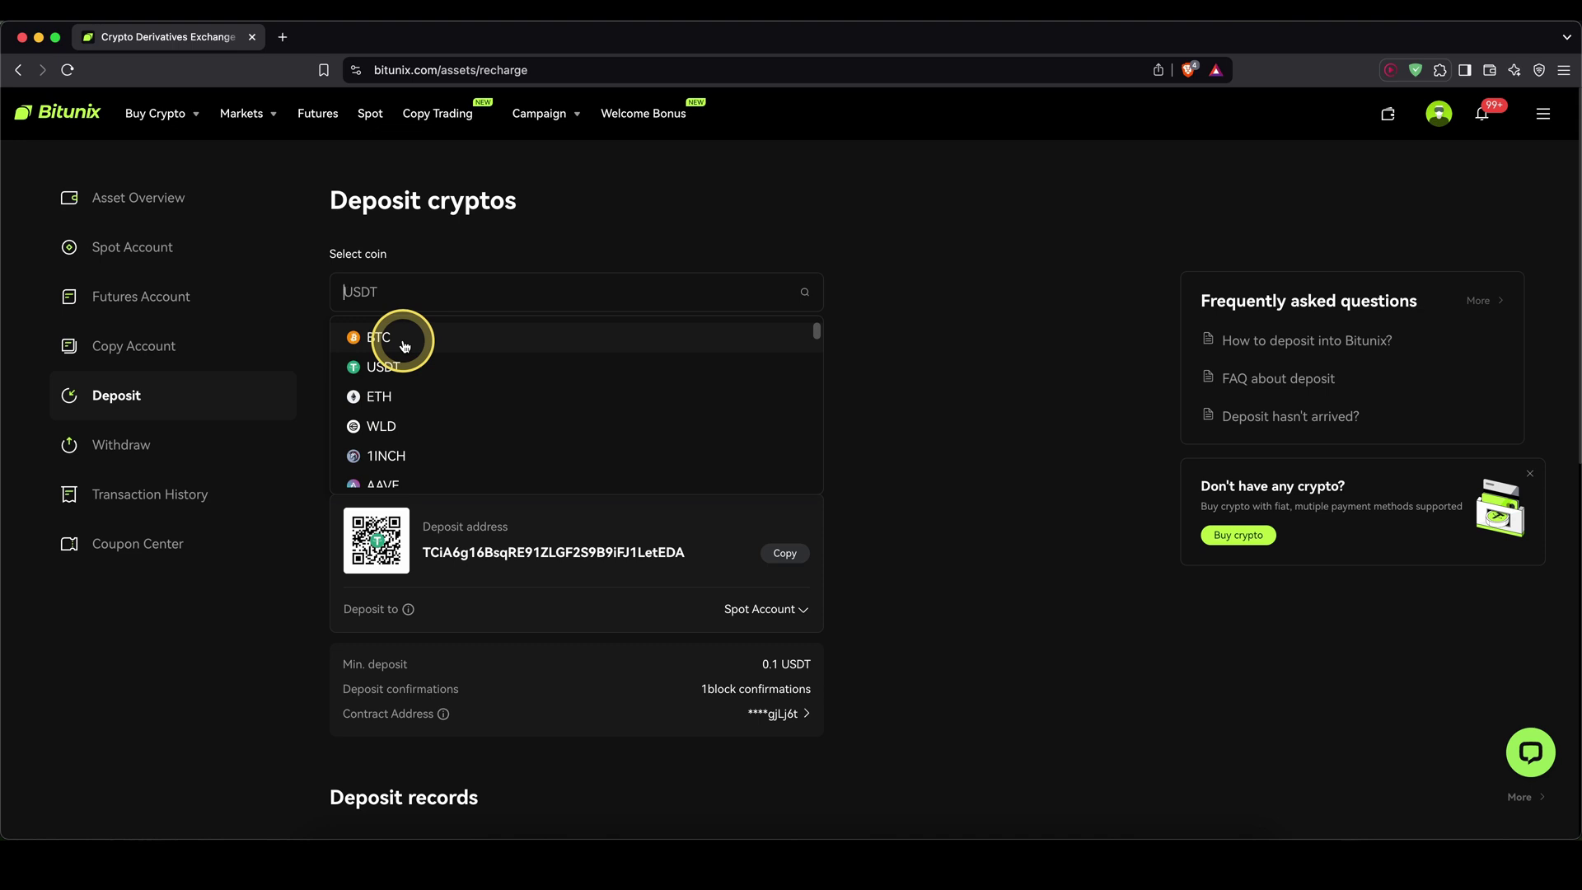
pyautogui.click(479, 186)
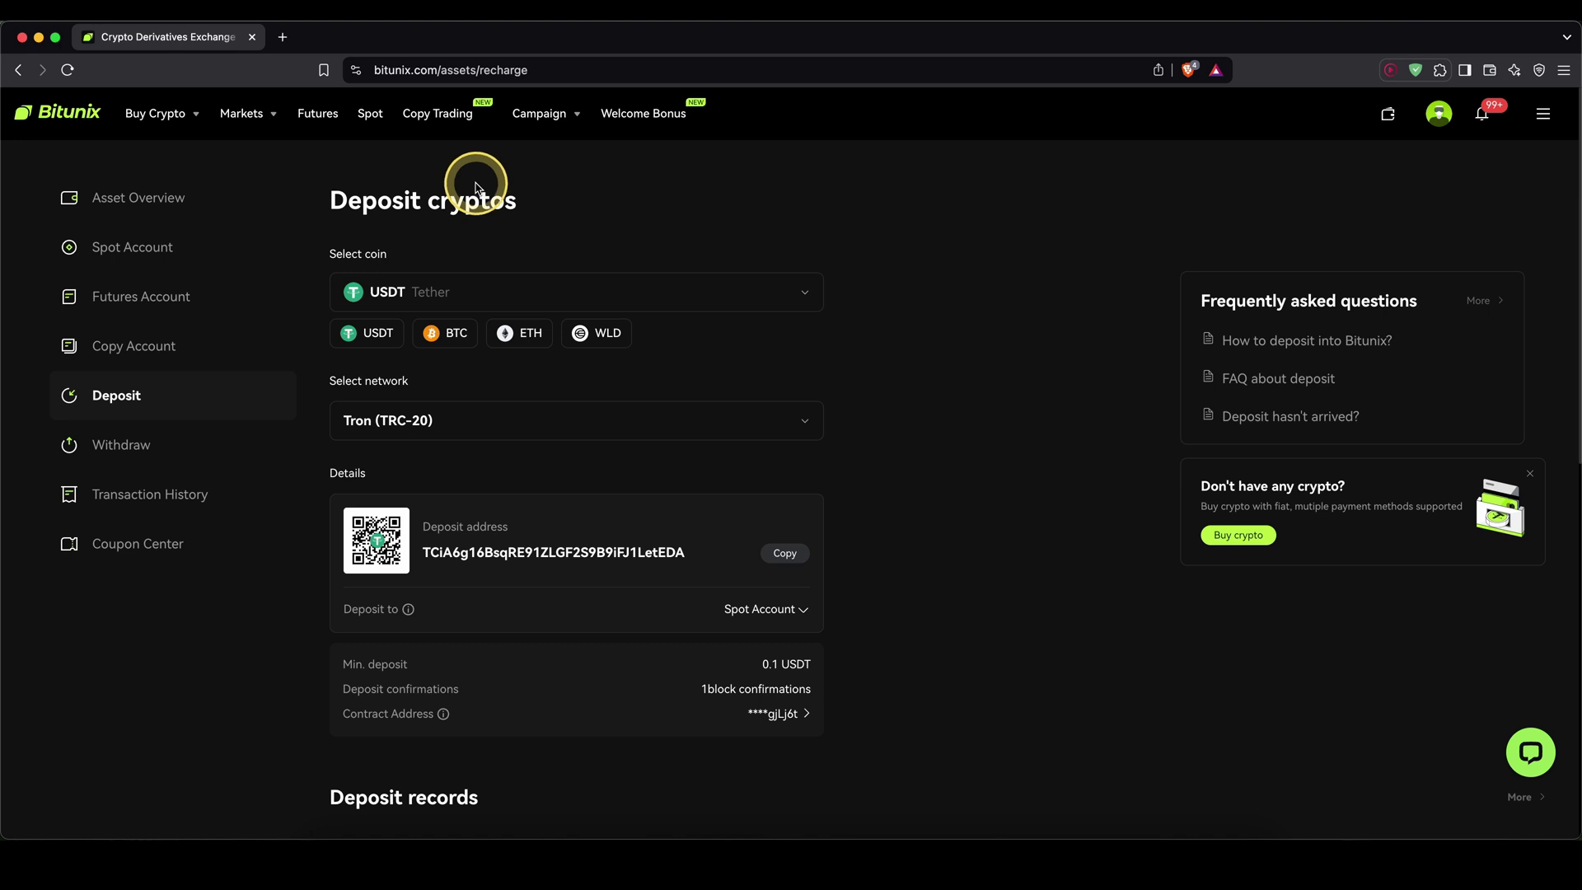
# Step: Go to Buy Crypto > Third-party, switch the payment currency to EUR and enter 1,000
pyautogui.click(175, 125)
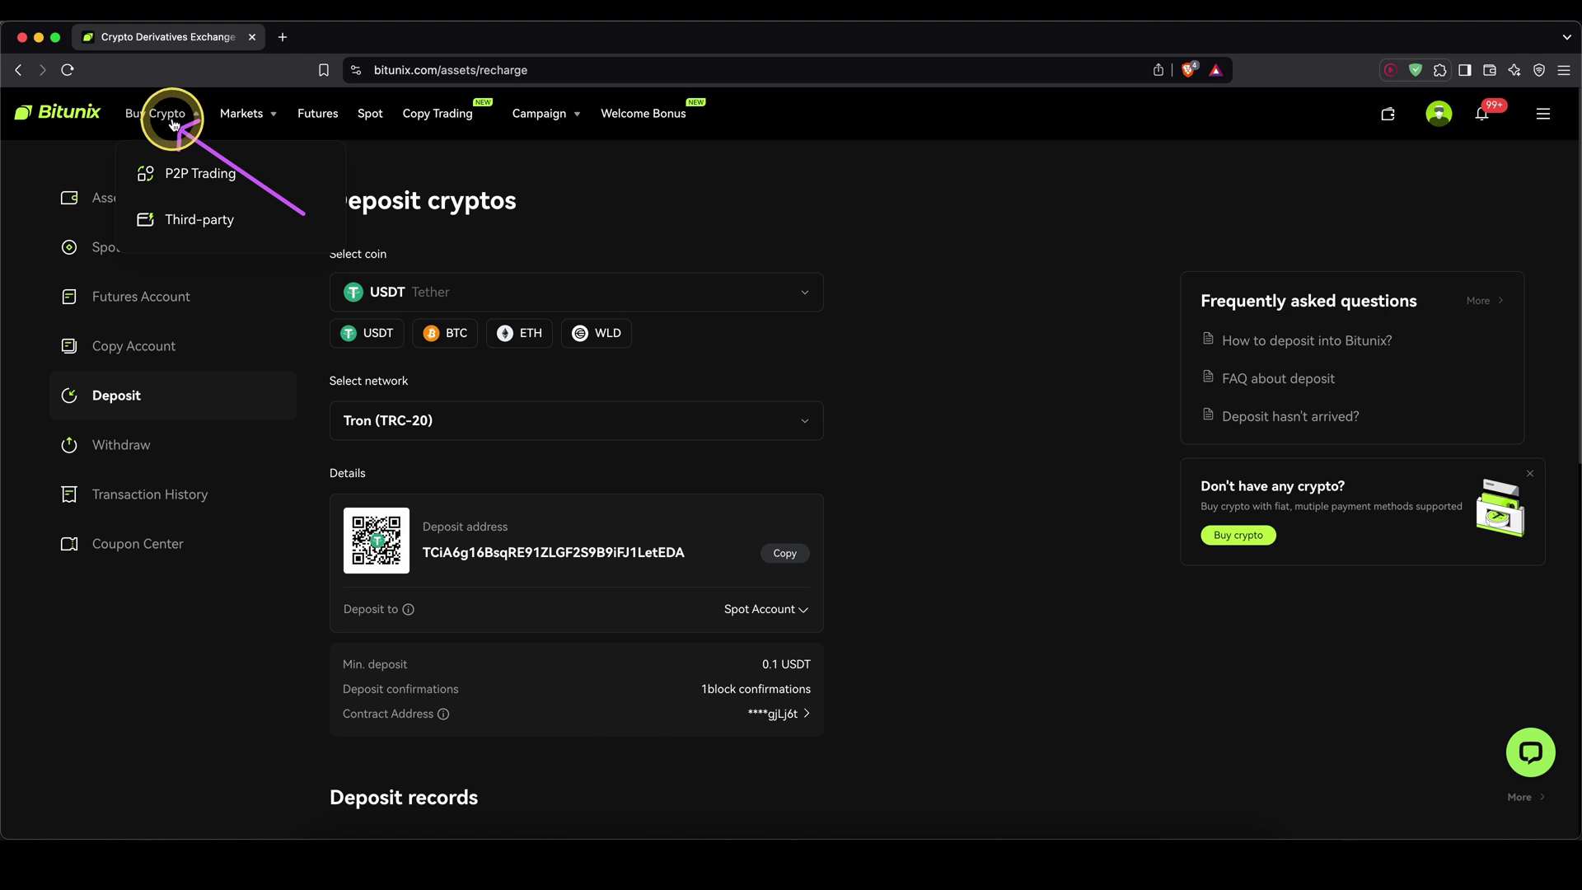
pyautogui.click(204, 231)
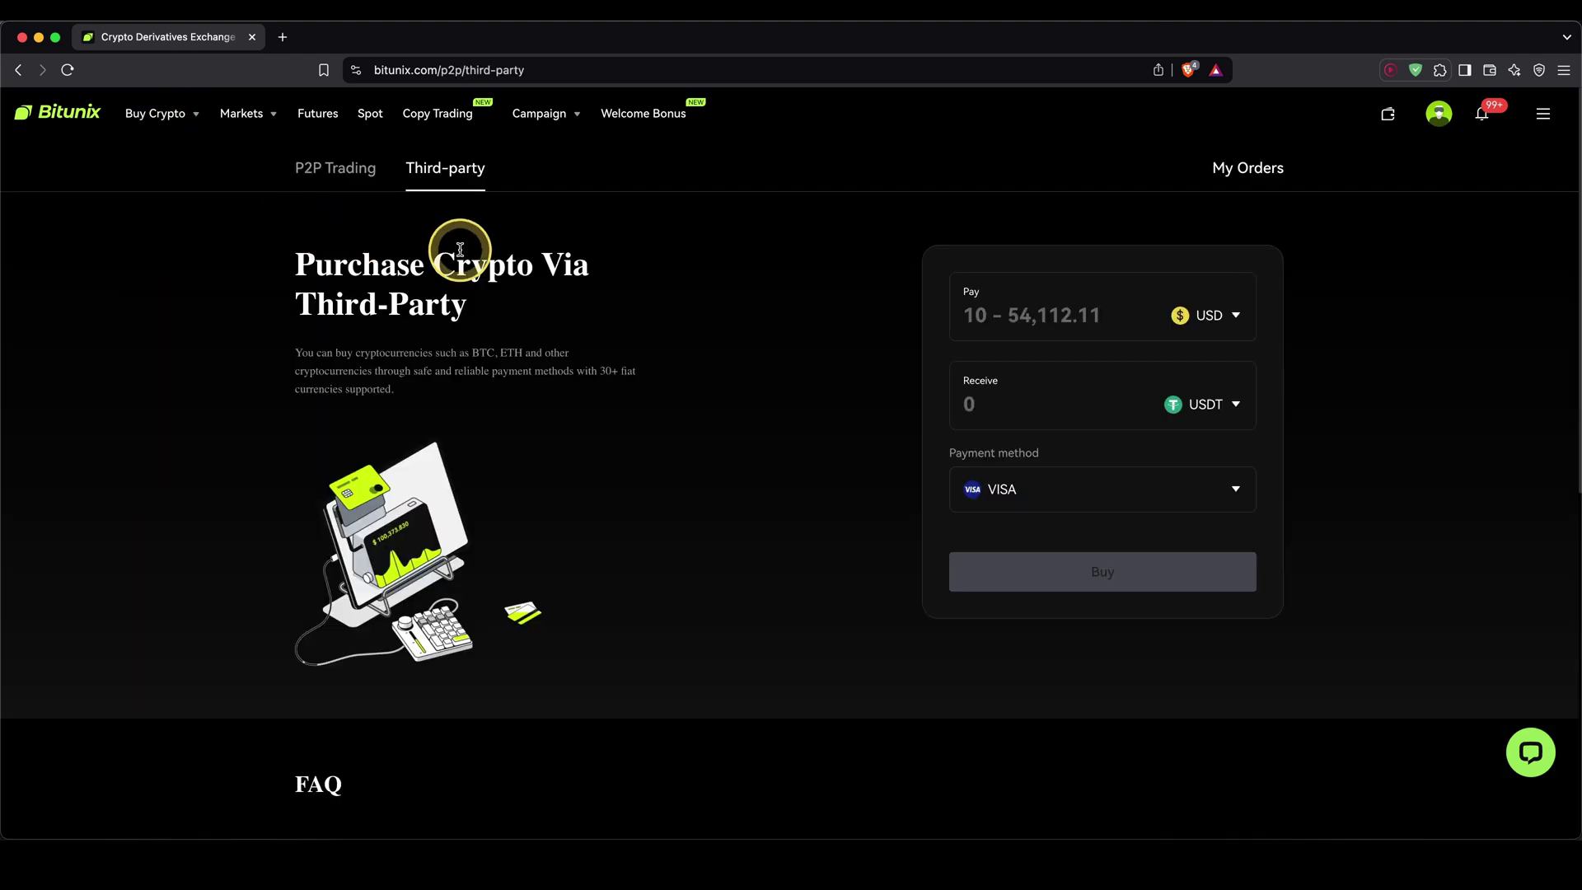
pyautogui.click(1230, 316)
pyautogui.scroll(-5, 1244, 343)
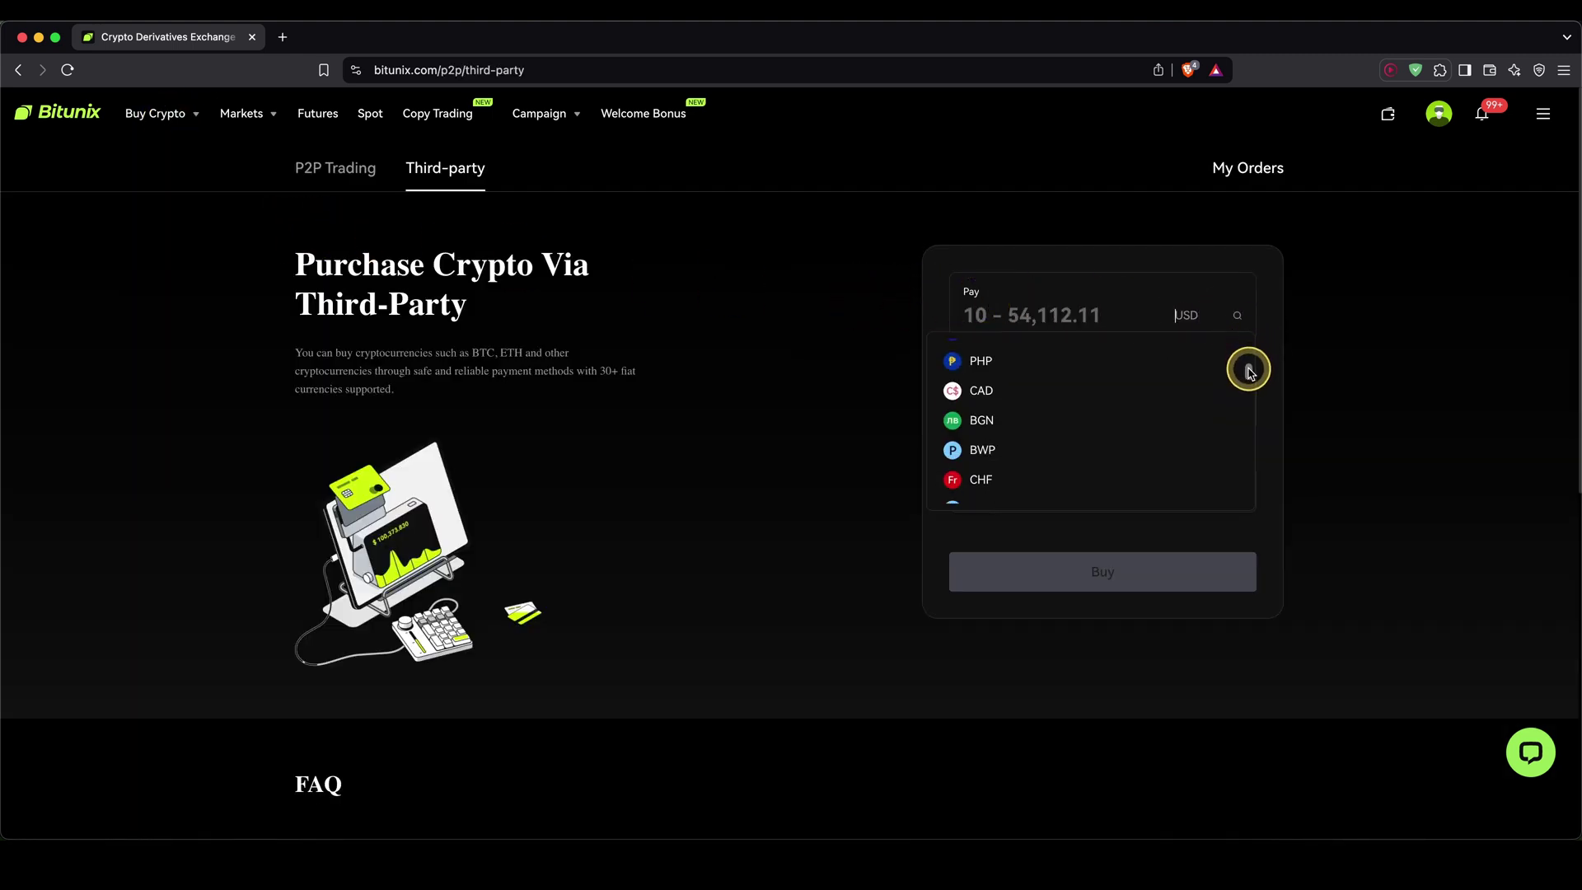
pyautogui.scroll(5, 1244, 343)
pyautogui.click(991, 383)
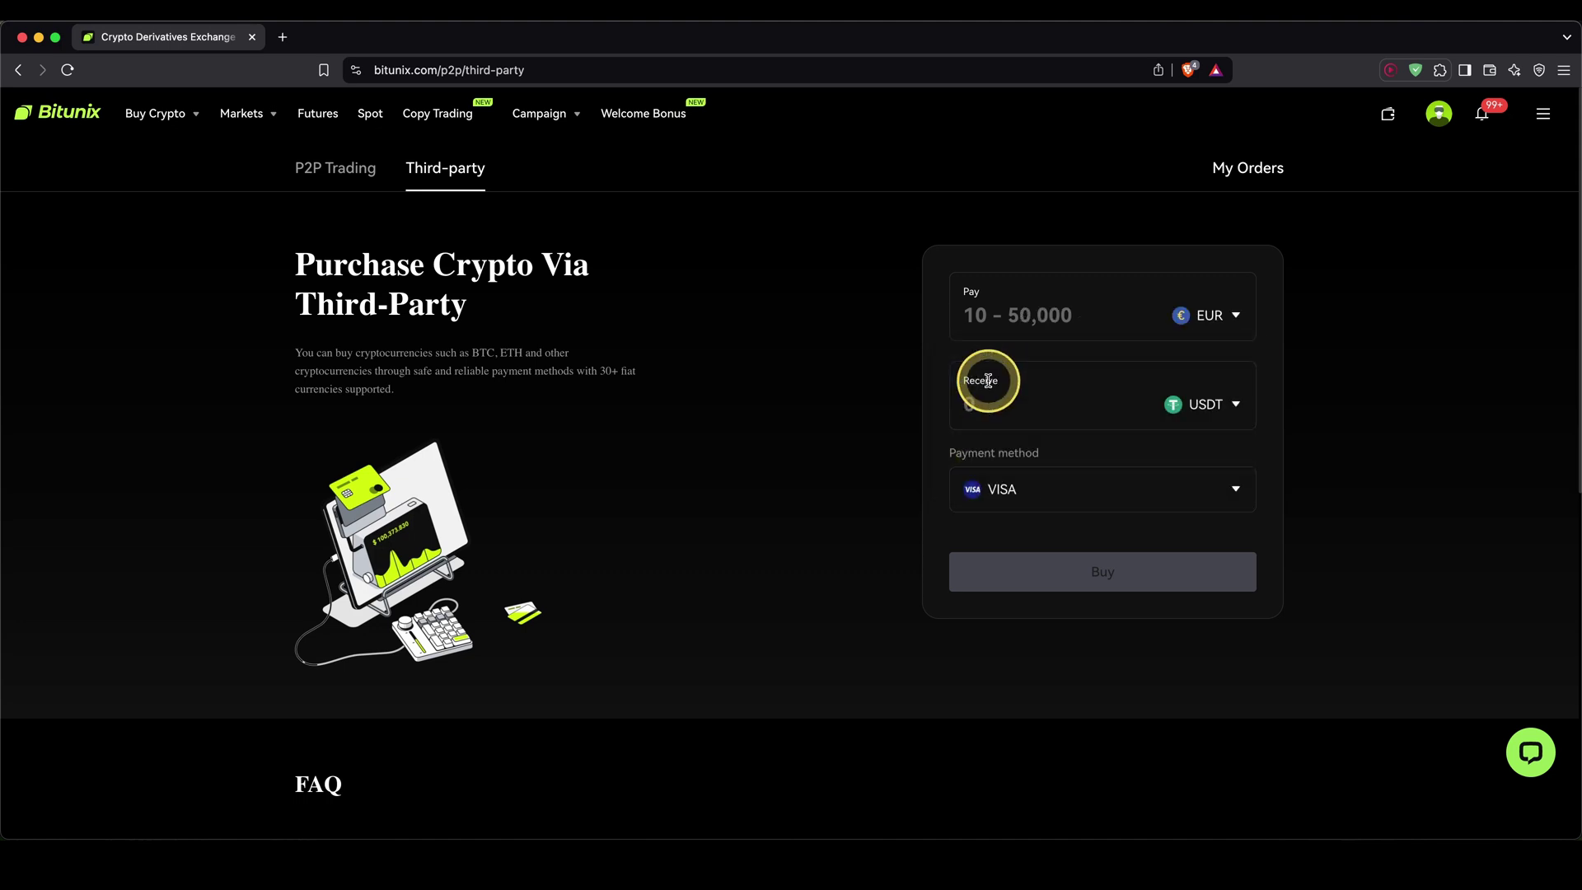
pyautogui.write('100')
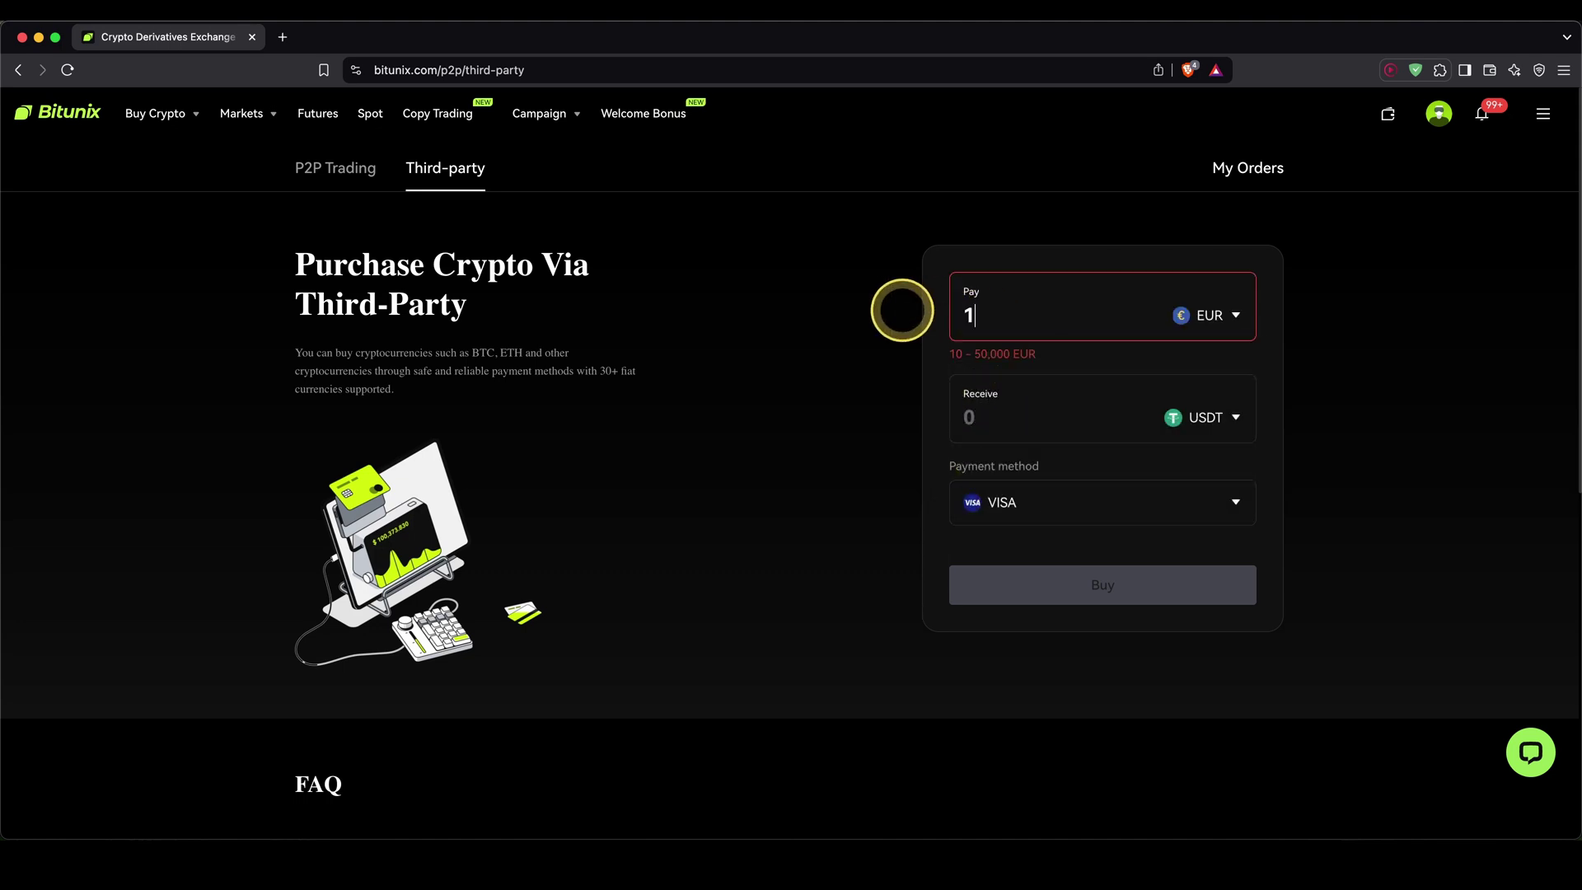
# Step: Keep USDT as the coin received, VISA as payment method and alchemypay as provider
pyautogui.click(1224, 402)
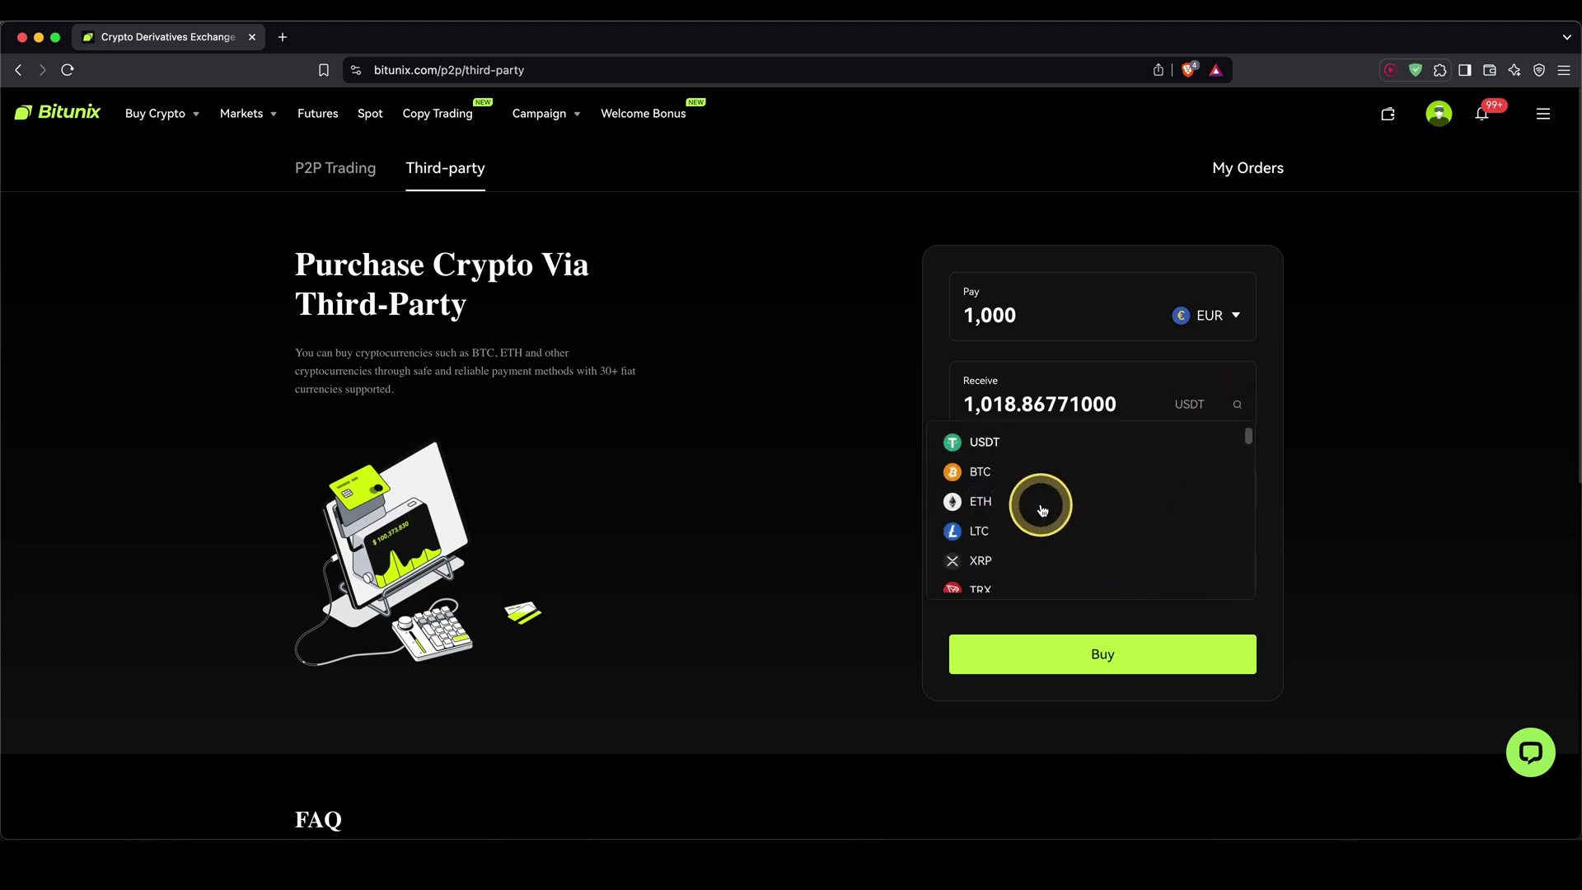
pyautogui.click(1026, 448)
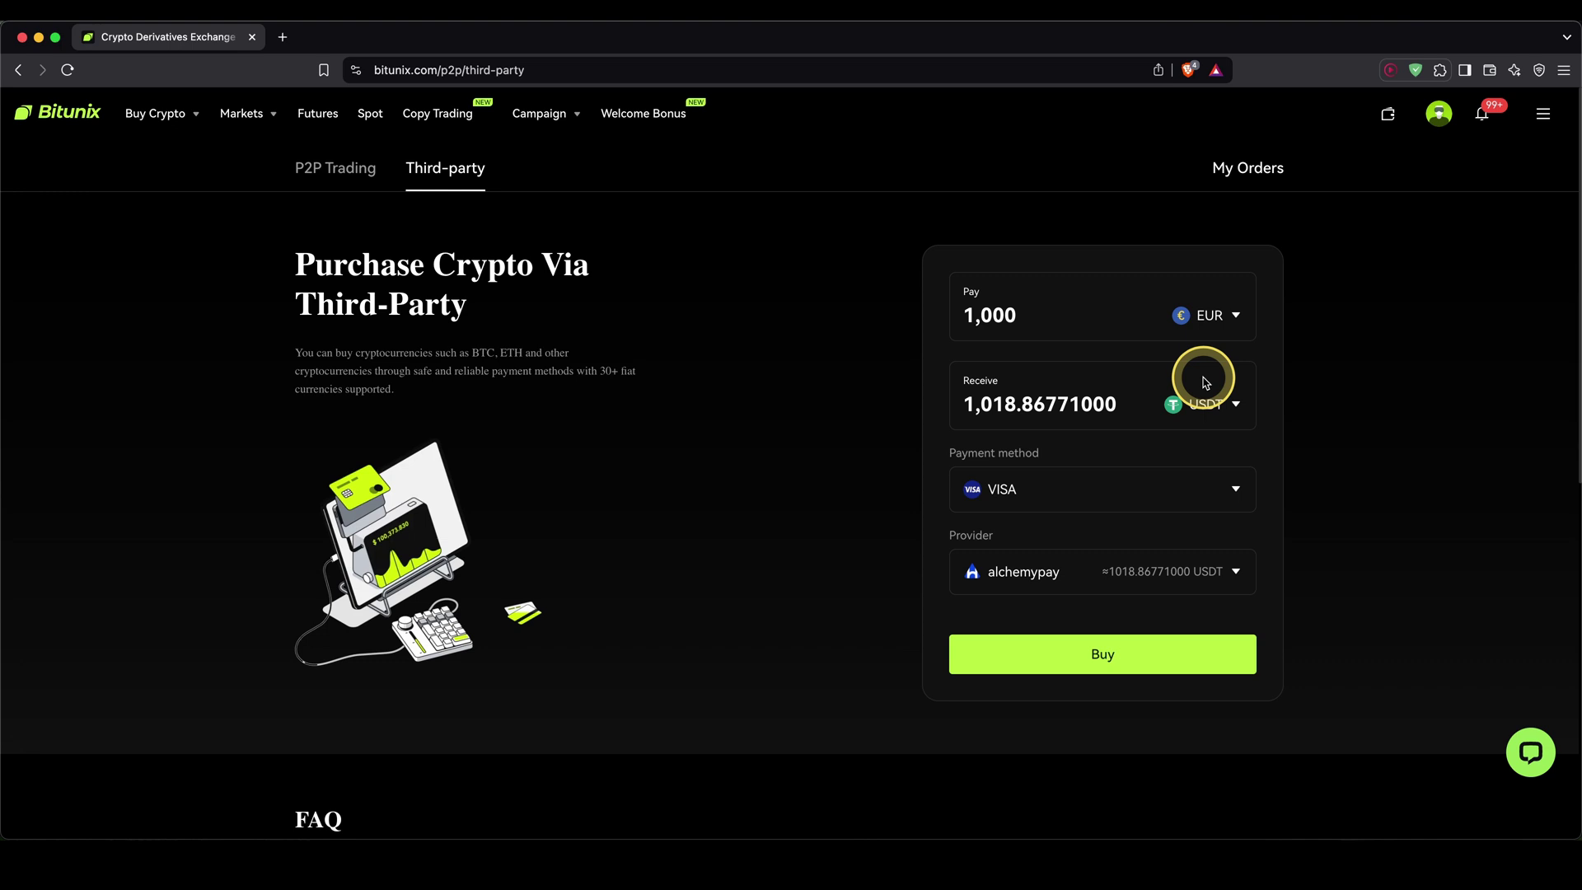
pyautogui.click(1236, 488)
pyautogui.scroll(-1, 1250, 586)
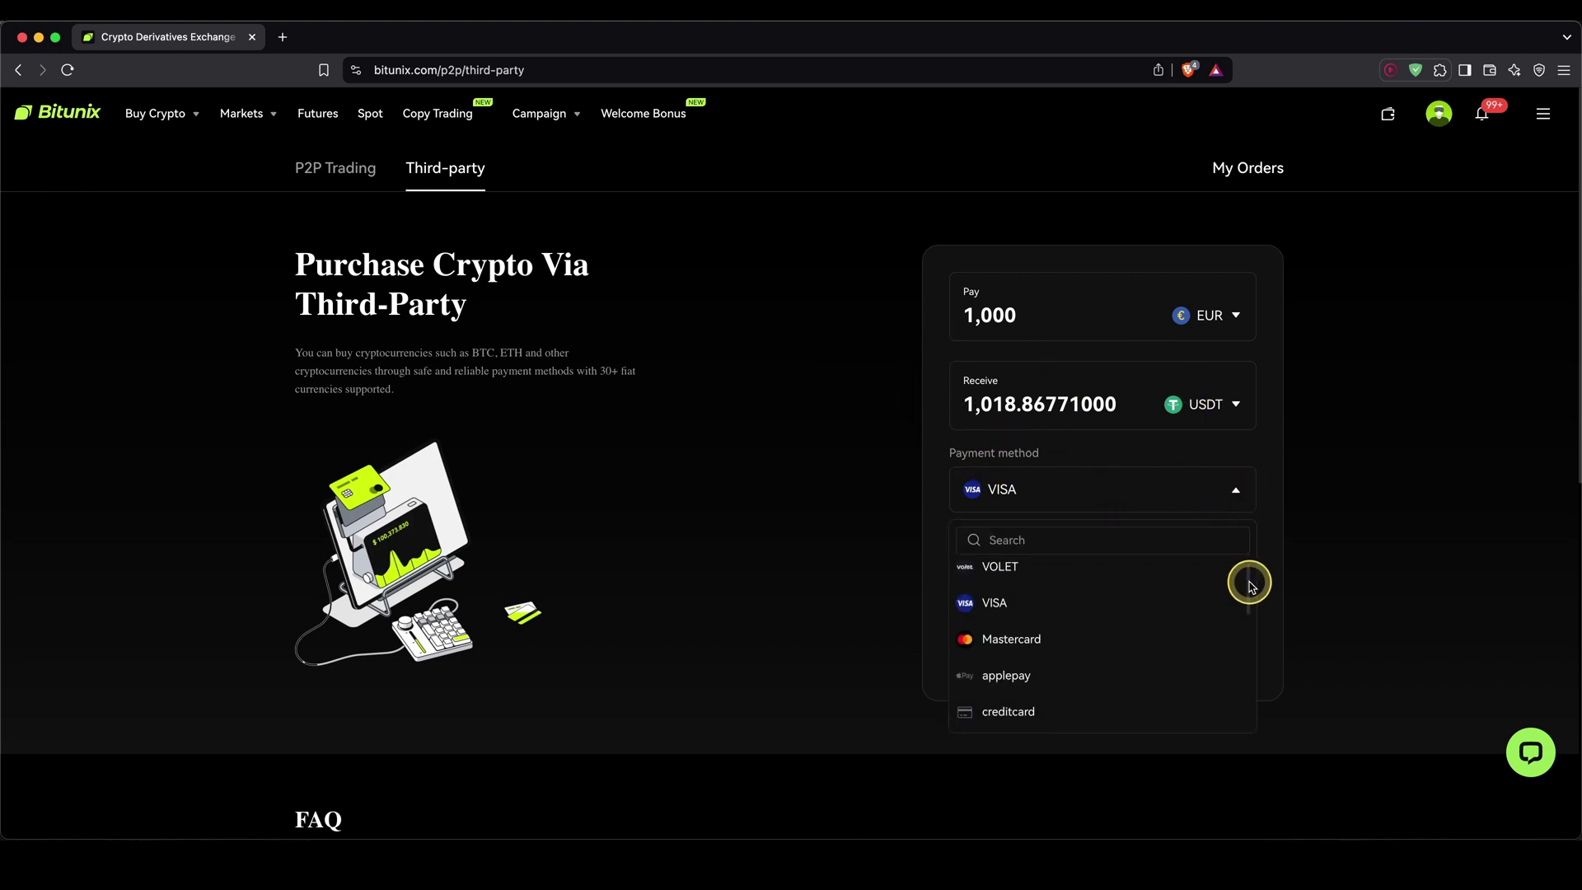
pyautogui.moveTo(1250, 586); pyautogui.dragTo(1240, 682)
pyautogui.click(920, 516)
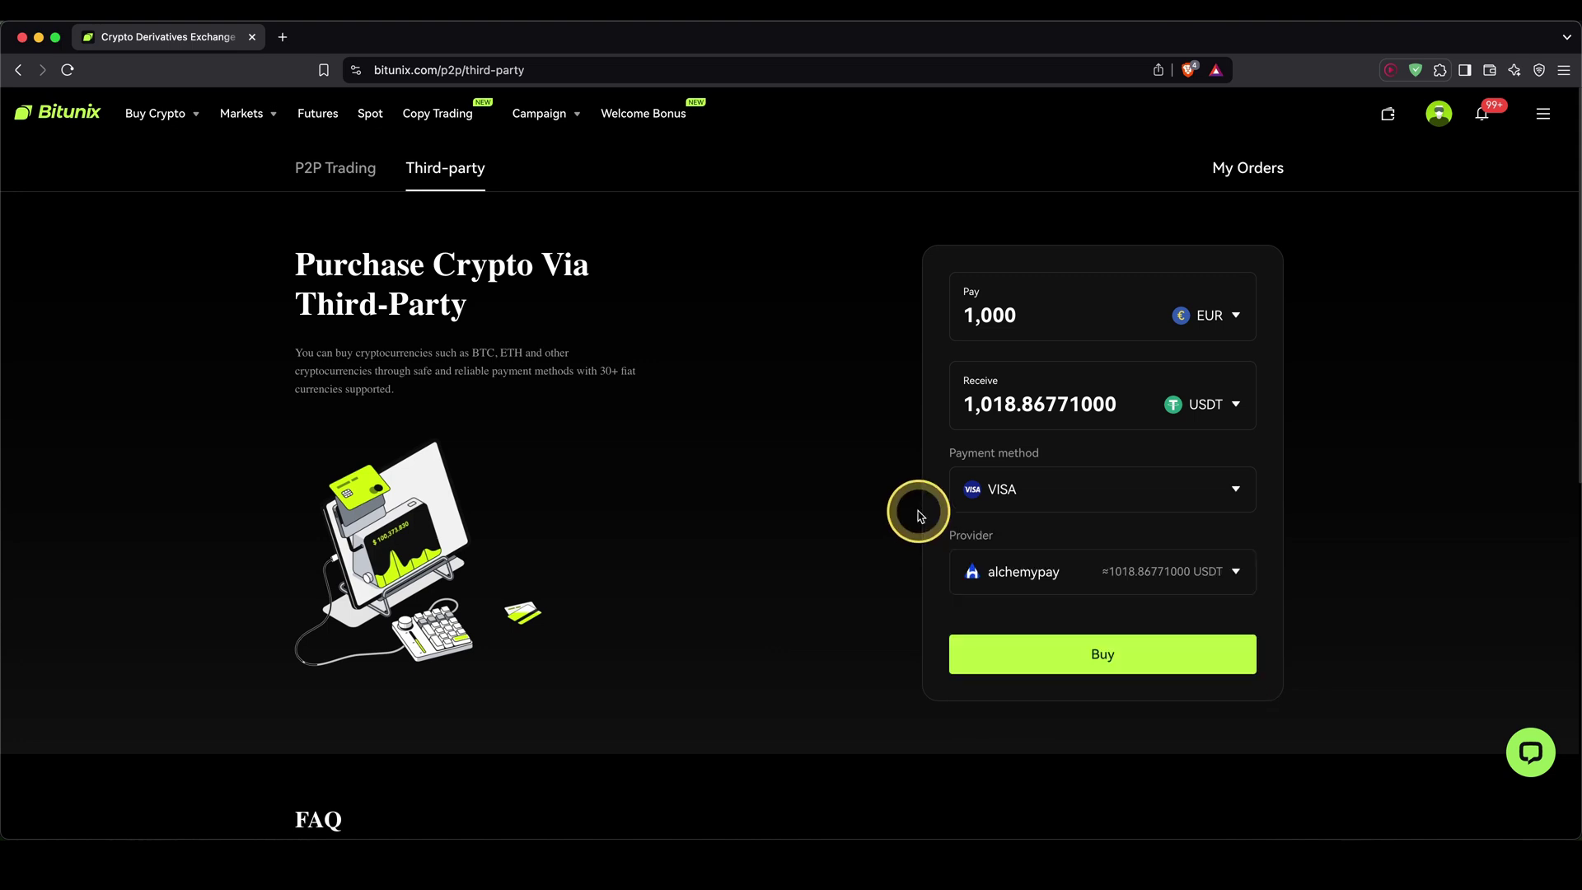
pyautogui.click(1185, 585)
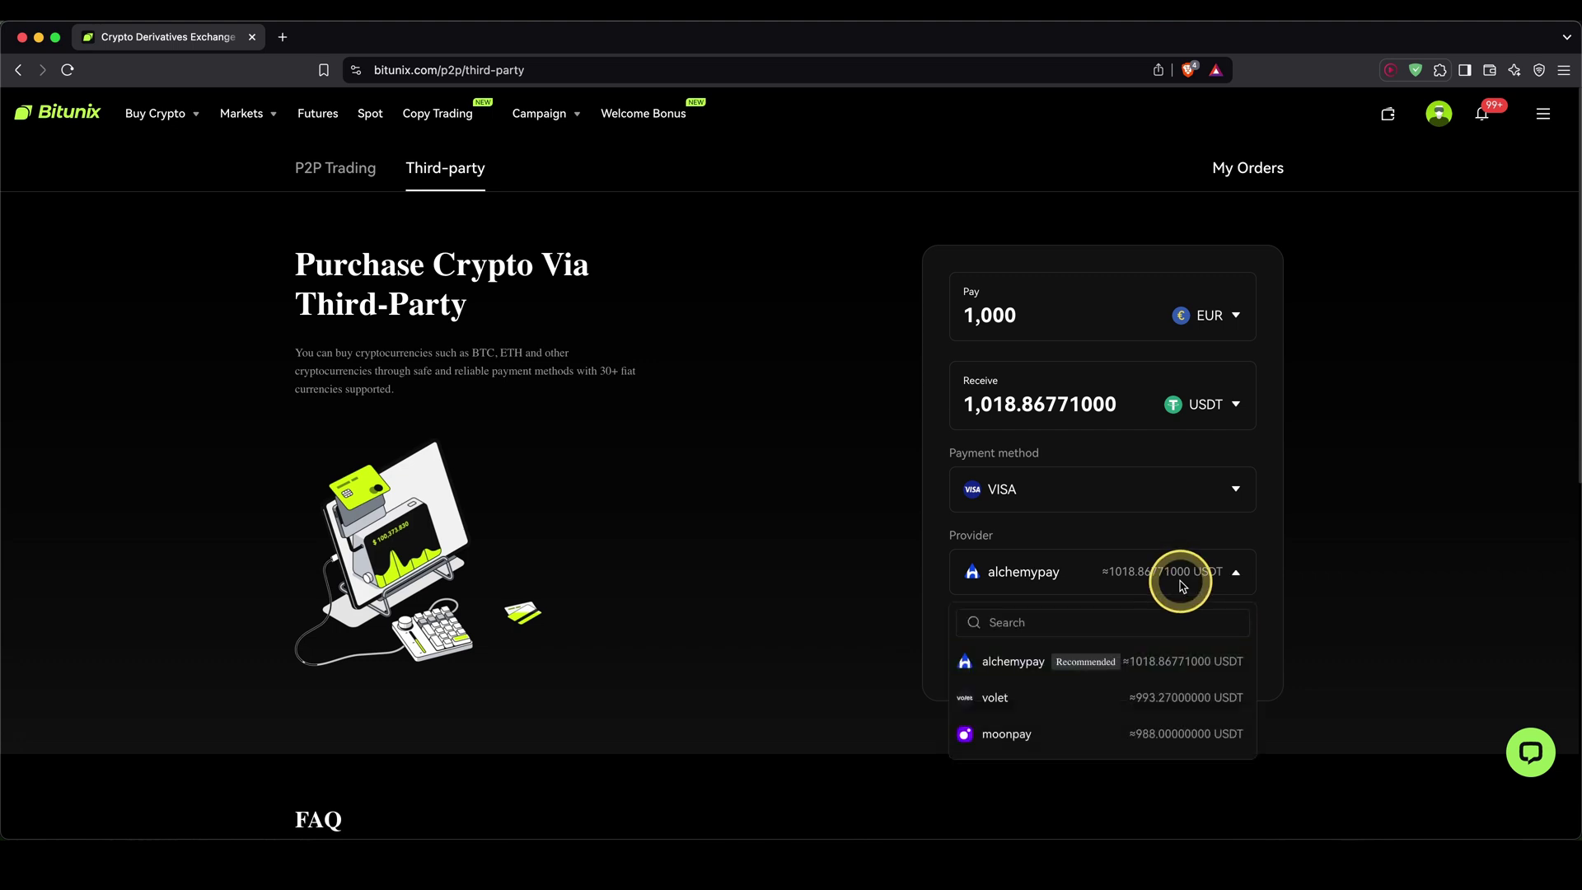
pyautogui.click(1161, 661)
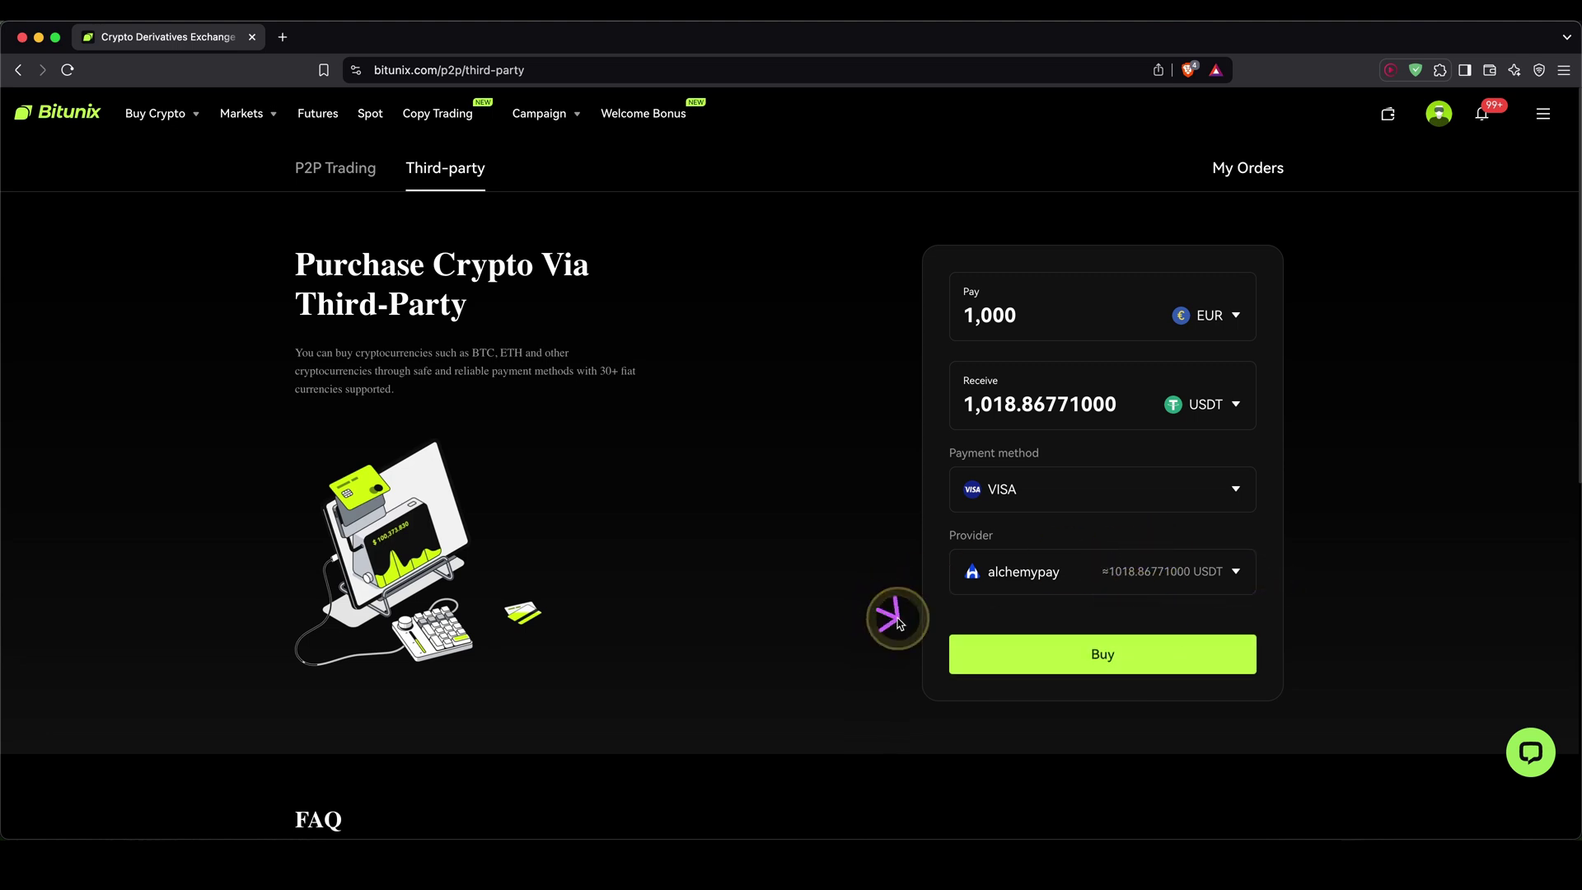
pyautogui.moveTo(880, 610); pyautogui.dragTo(1034, 665)
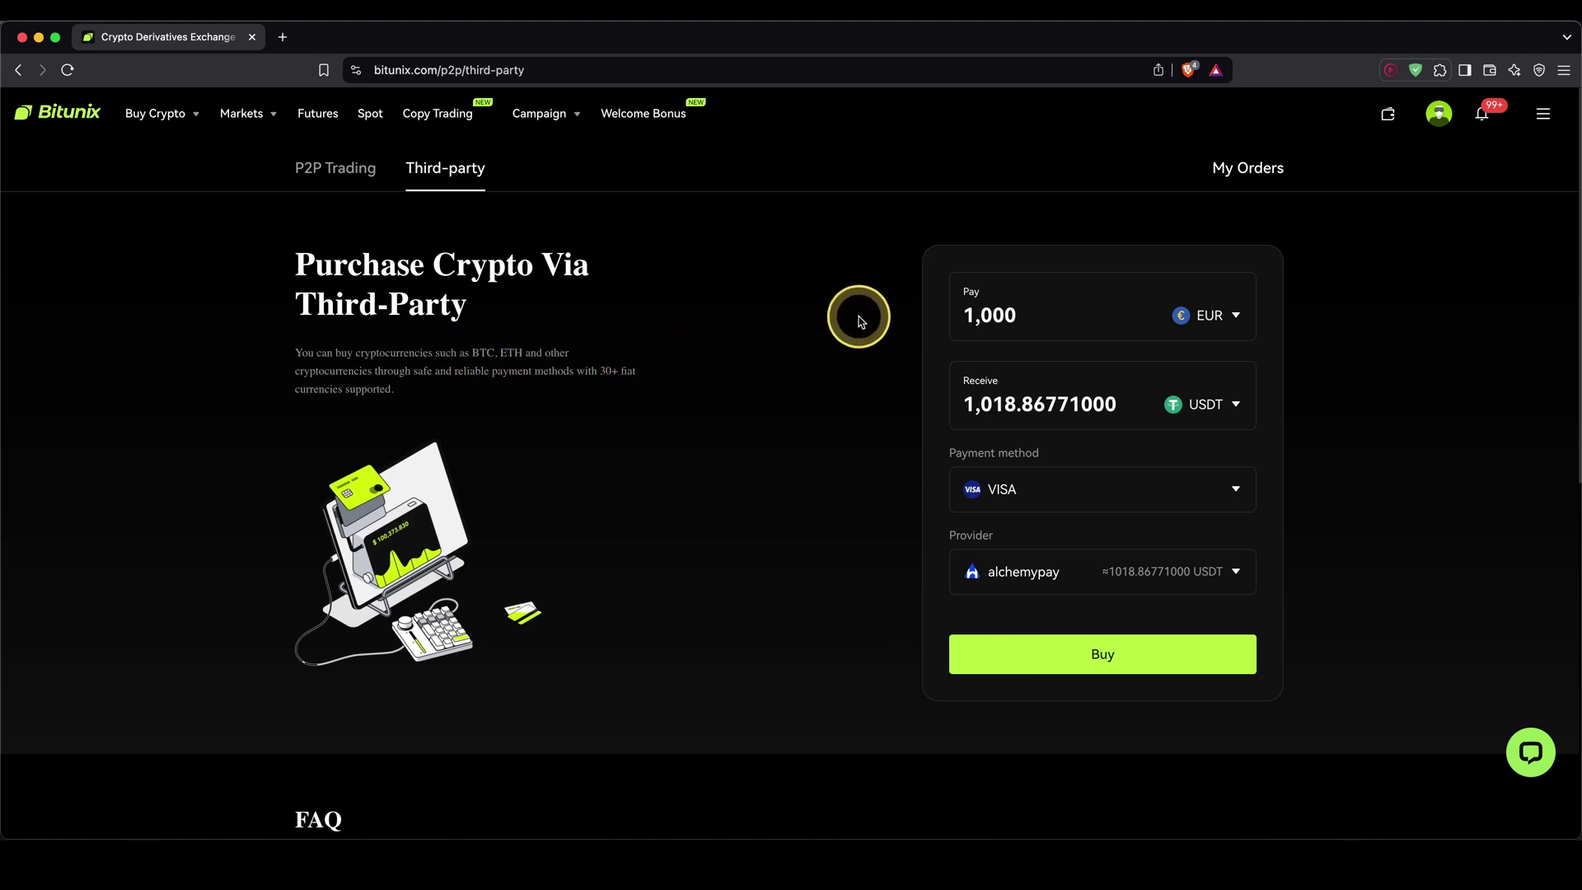
pyautogui.moveTo(885, 306); pyautogui.dragTo(1352, 161)
# Step: Open Spot Account and review the balances: 131.35629887 USDT and zero BTC
pyautogui.moveTo(1385, 115)
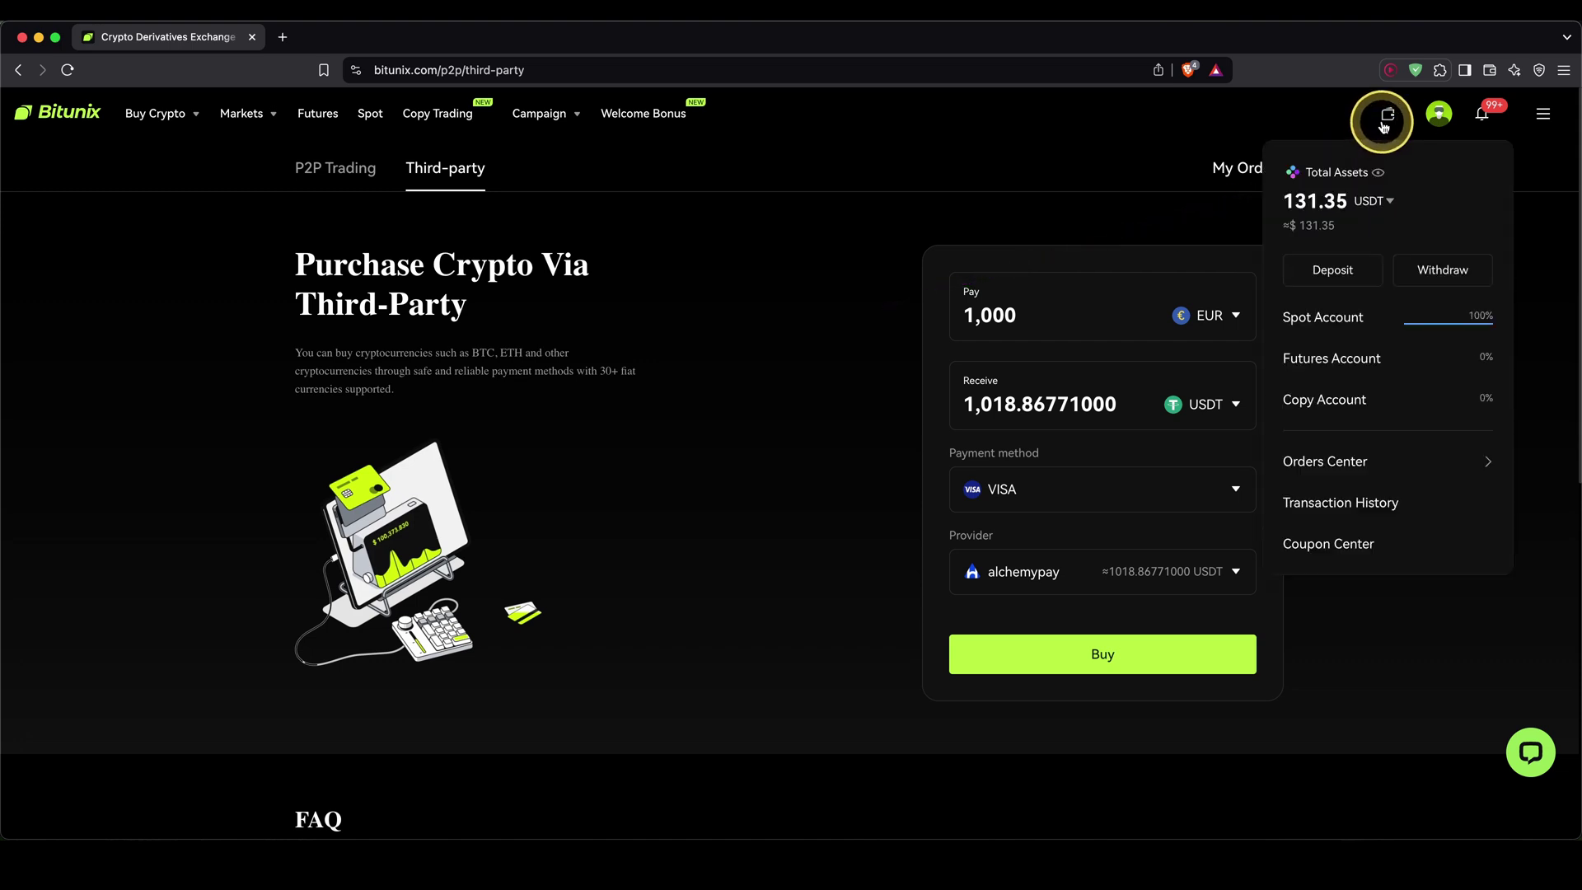
pyautogui.click(1320, 319)
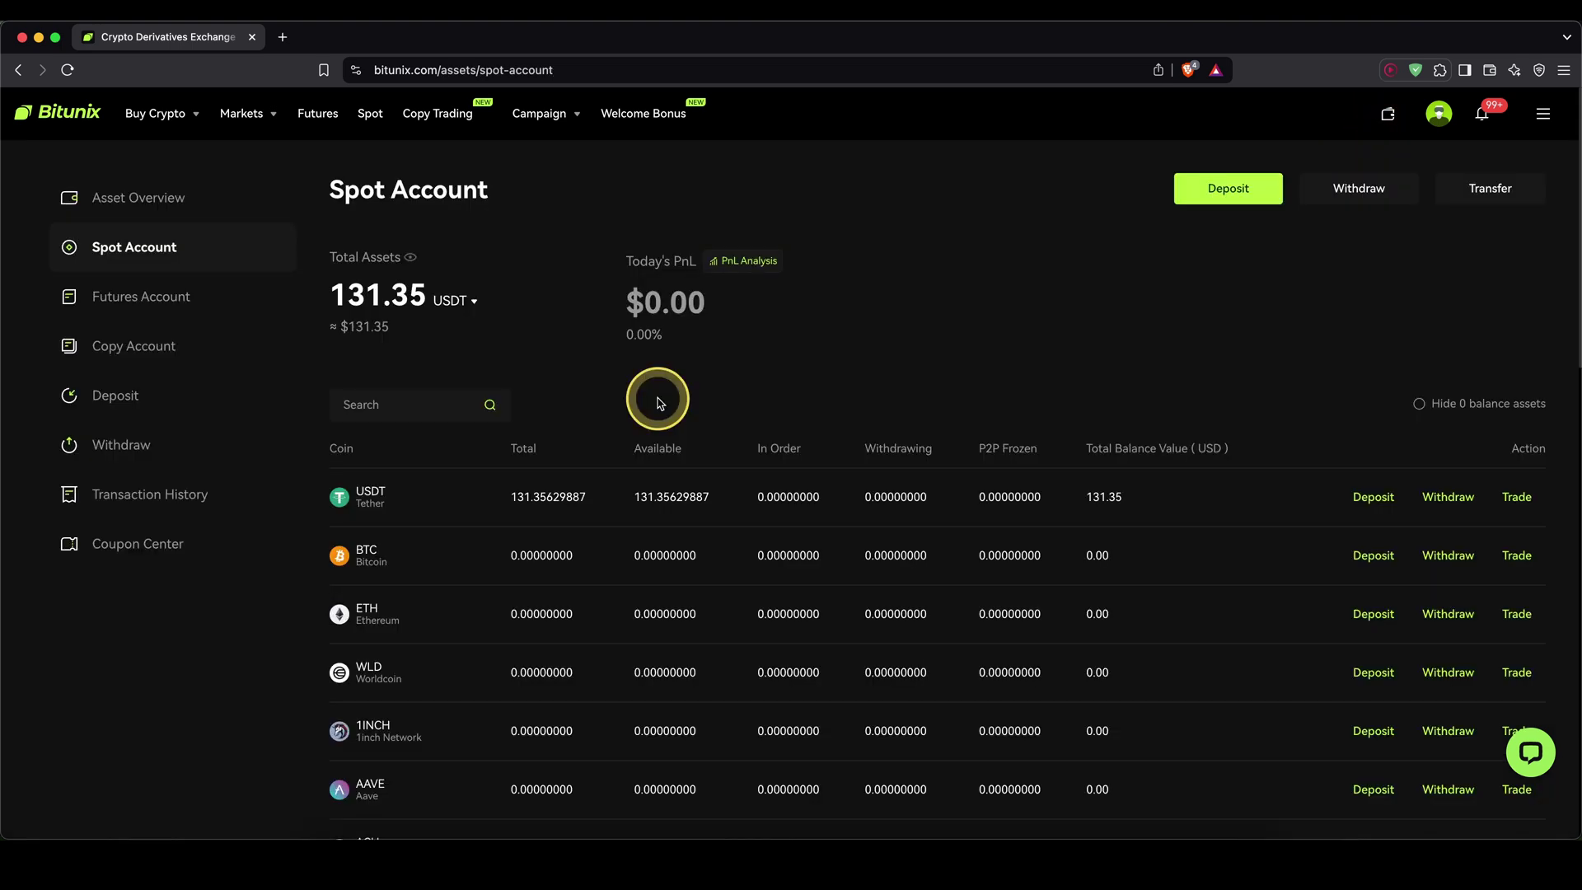
pyautogui.moveTo(493, 460); pyautogui.dragTo(356, 468)
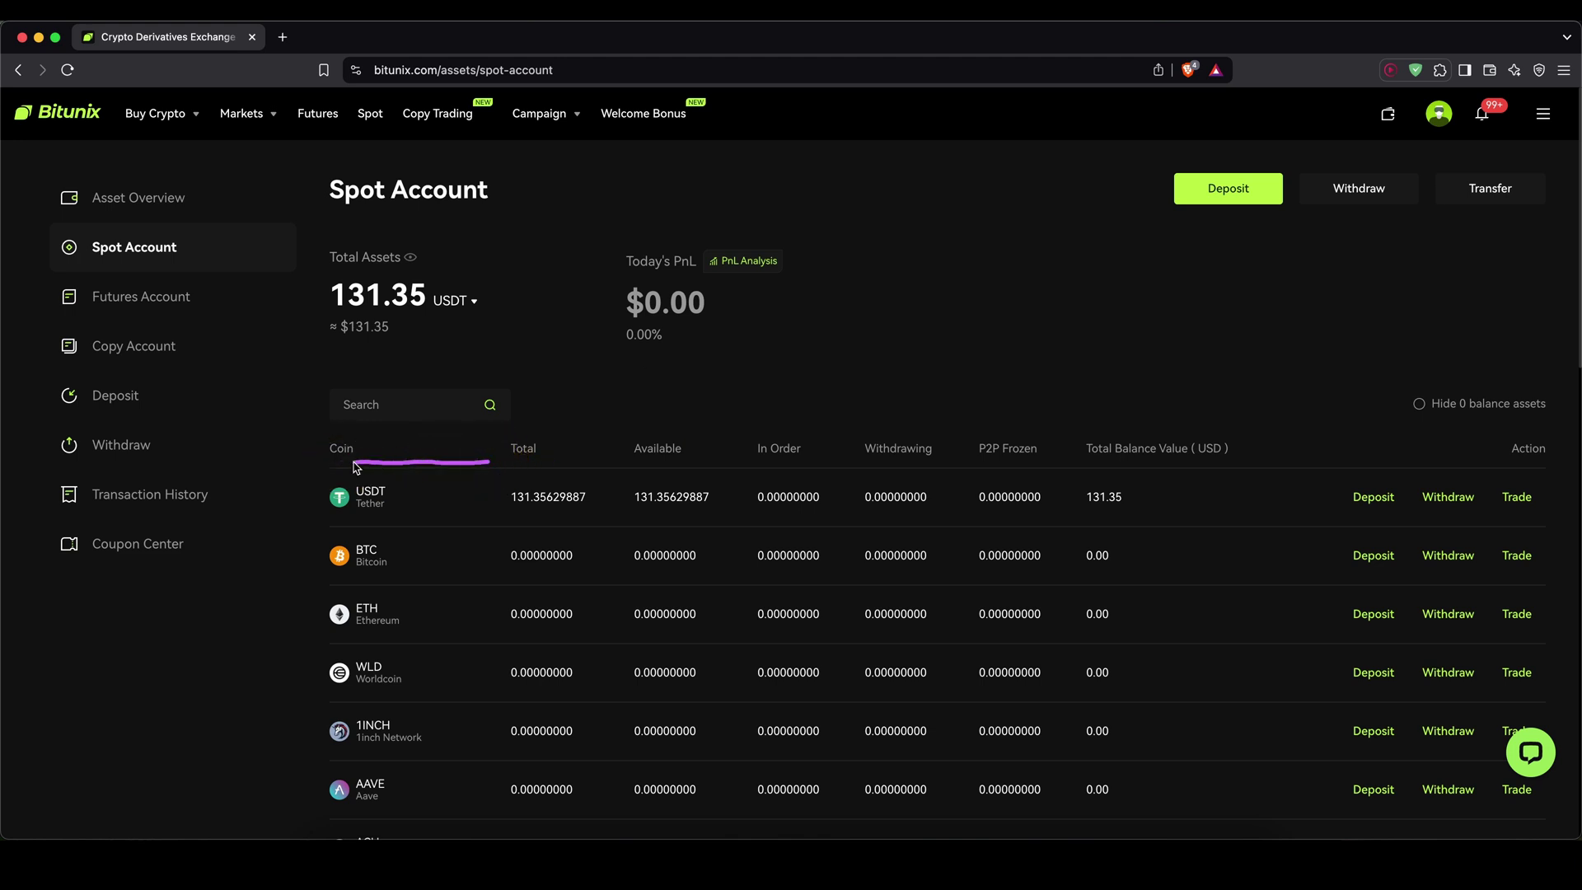
pyautogui.moveTo(639, 624); pyautogui.dragTo(641, 478)
pyautogui.click(550, 385)
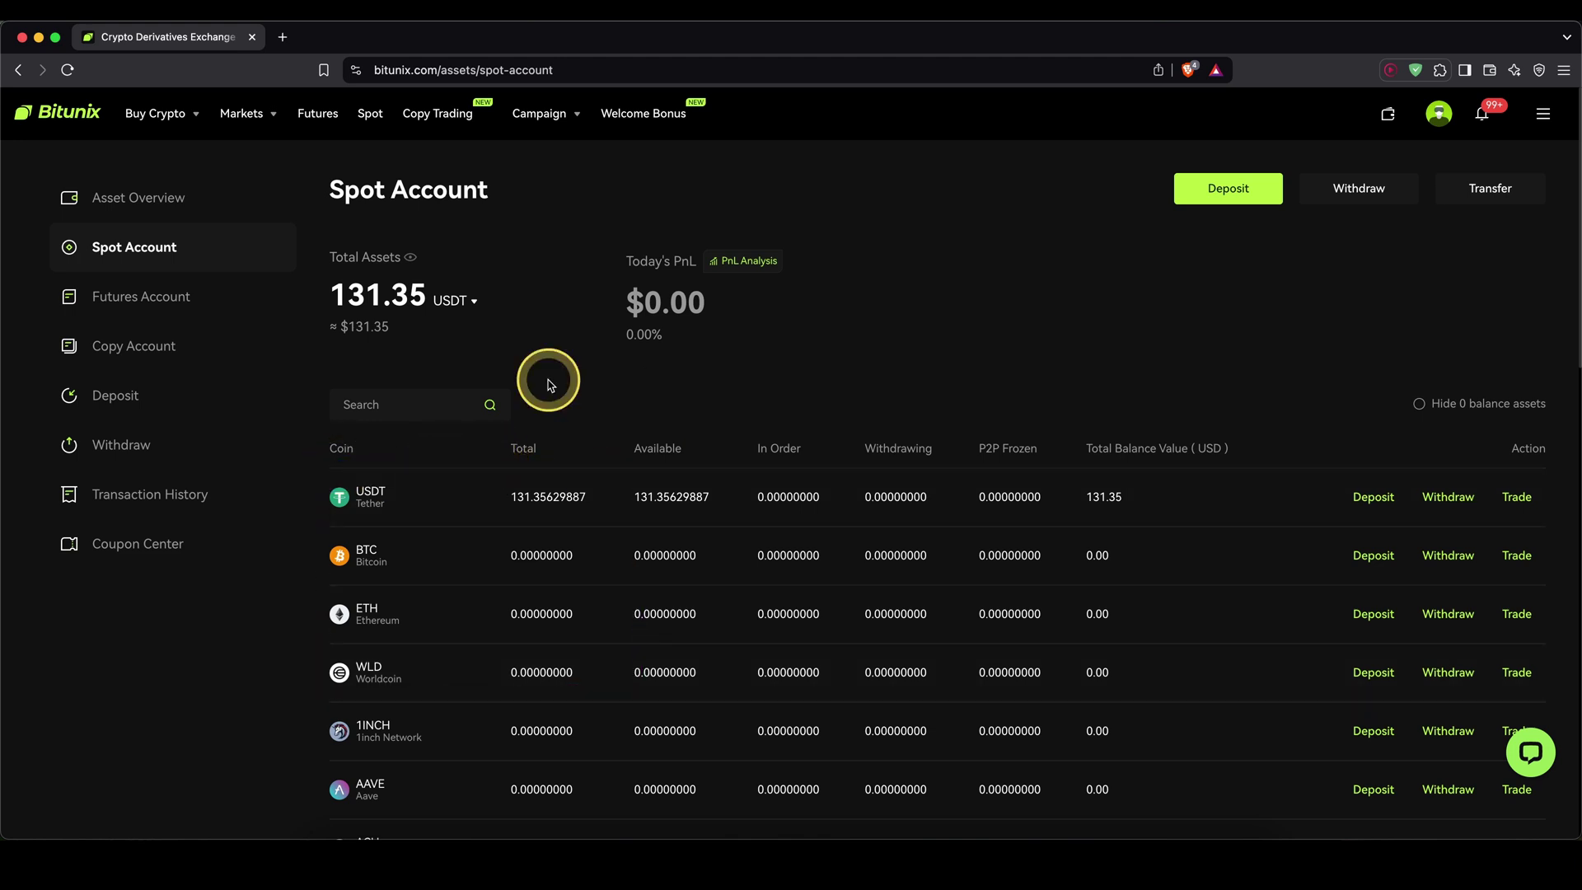
pyautogui.moveTo(550, 385)
pyautogui.mouseDown()
pyautogui.moveTo(392, 486)
pyautogui.moveTo(347, 537)
pyautogui.moveTo(333, 608)
pyautogui.moveTo(387, 610)
pyautogui.mouseUp()
pyautogui.click(396, 530)
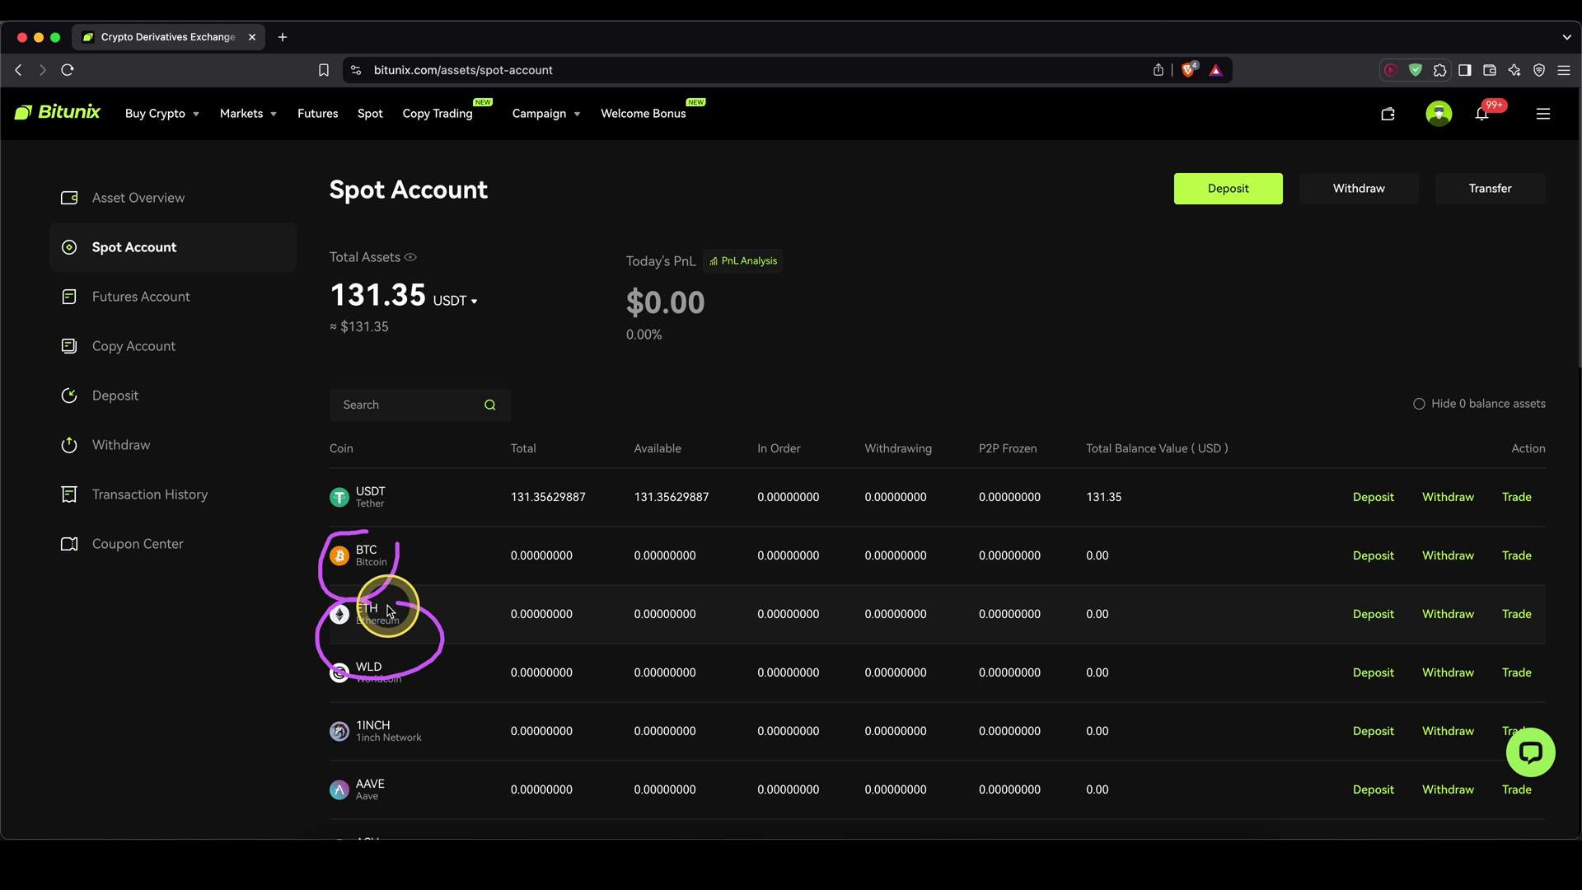
# Step: Open BTC/USDT spot trading, keep the BTC/USDT pair and switch to Market Order
pyautogui.click(370, 113)
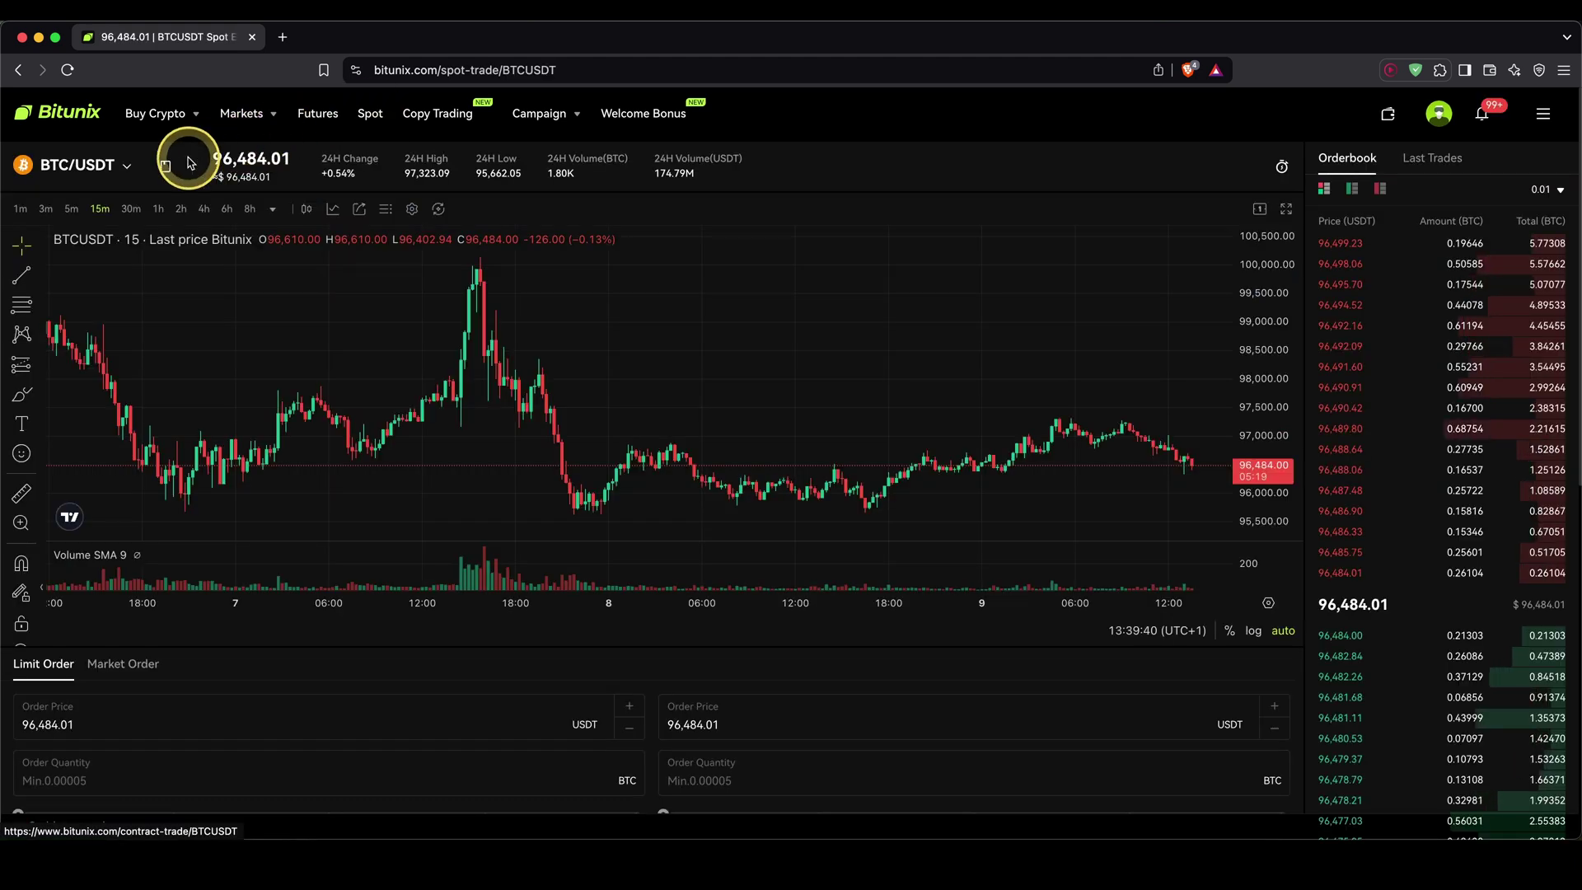
pyautogui.click(128, 164)
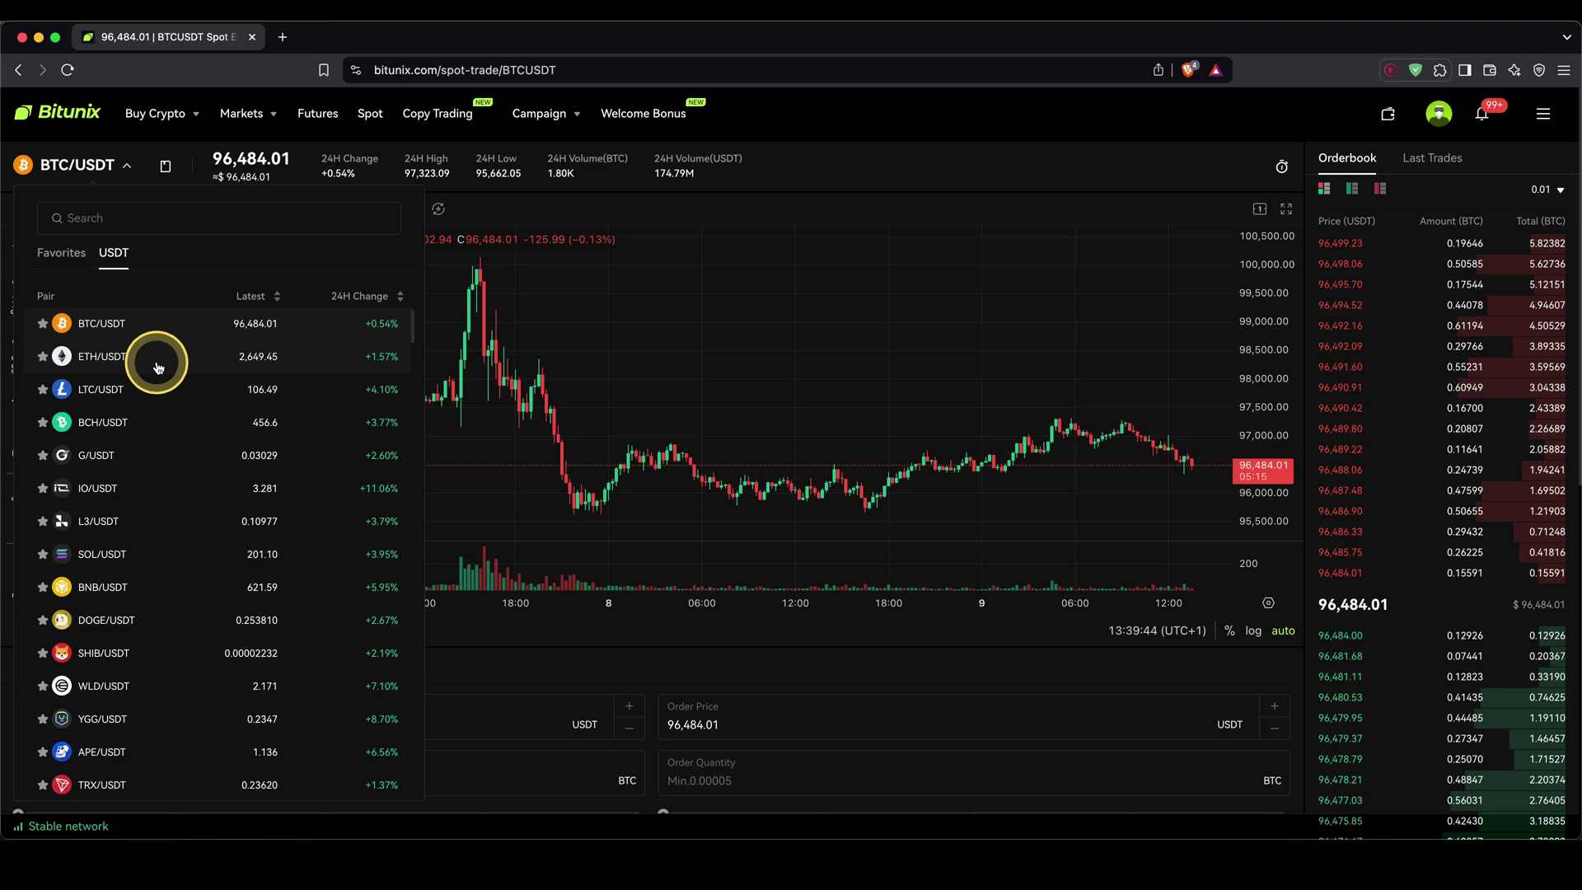
pyautogui.click(159, 324)
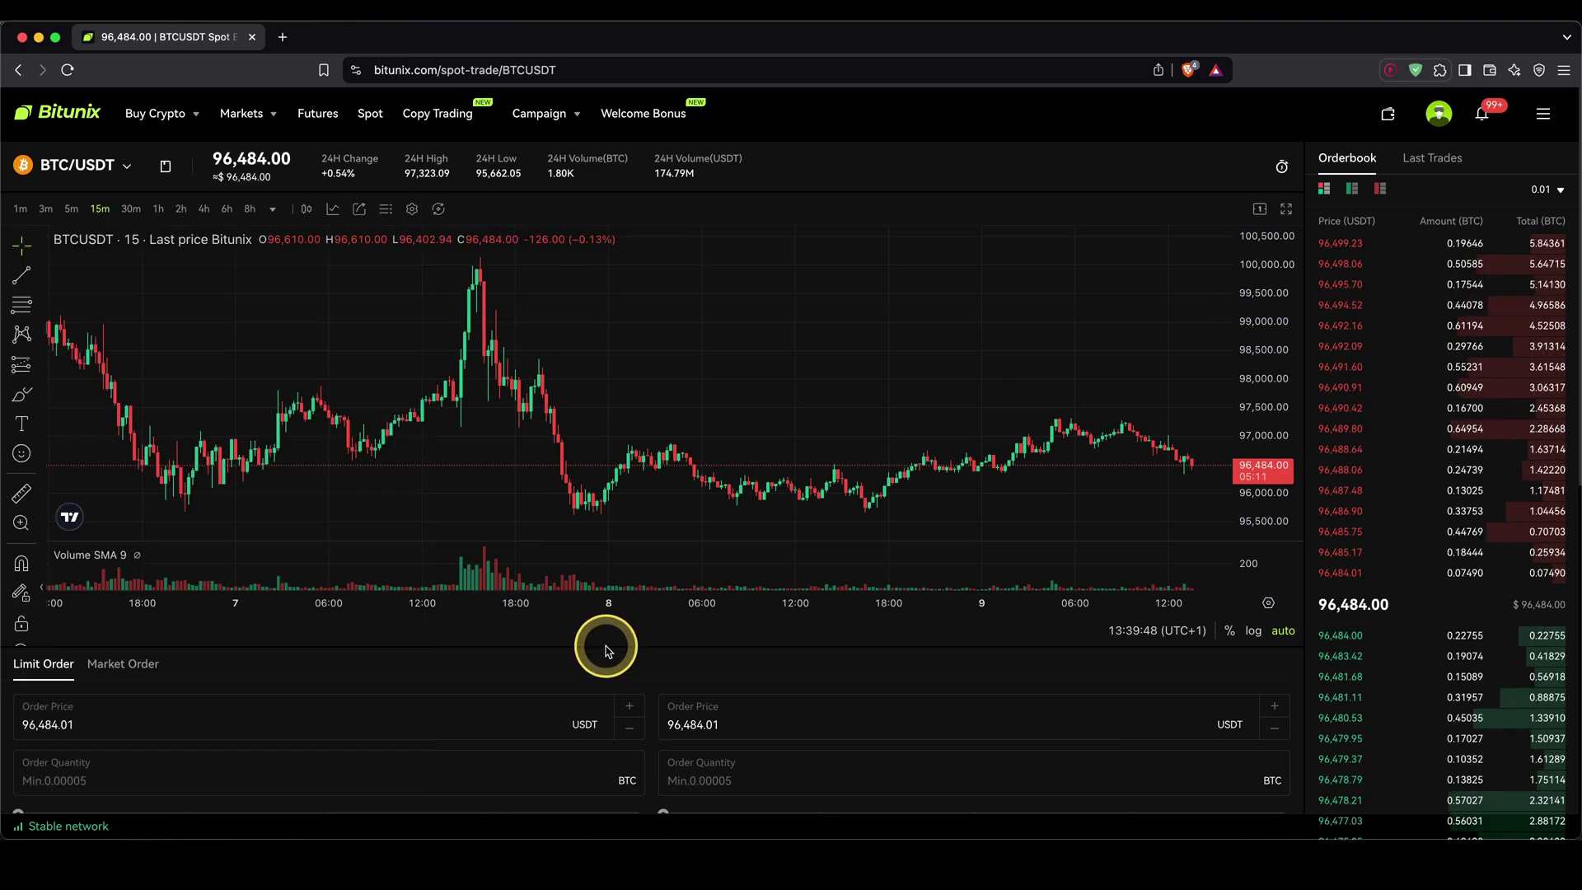
pyautogui.scroll(-5, 606, 651)
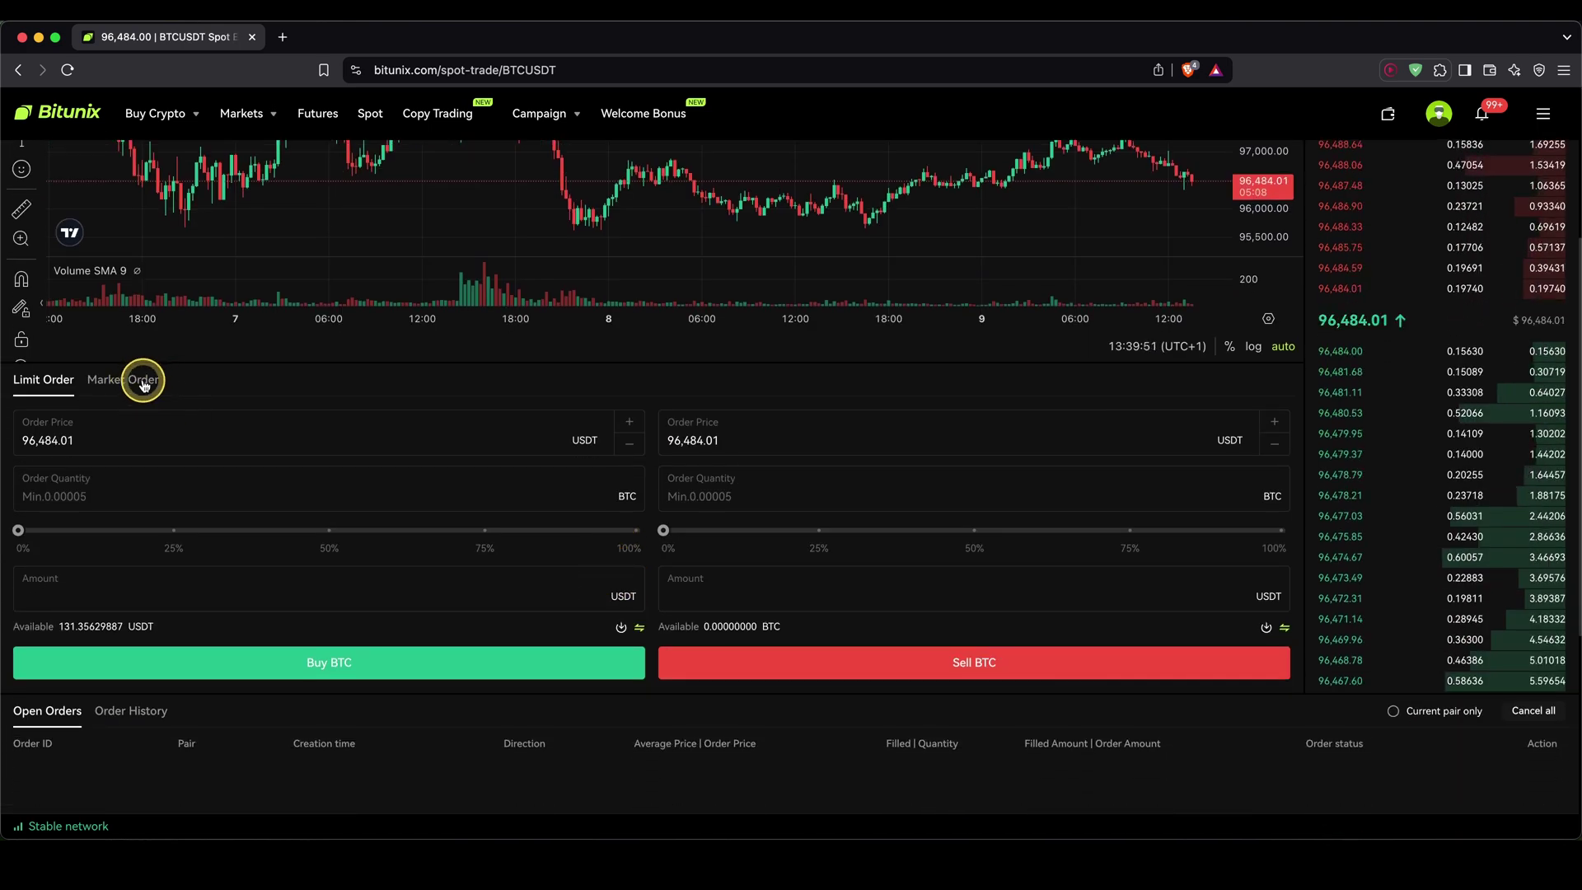
pyautogui.click(143, 382)
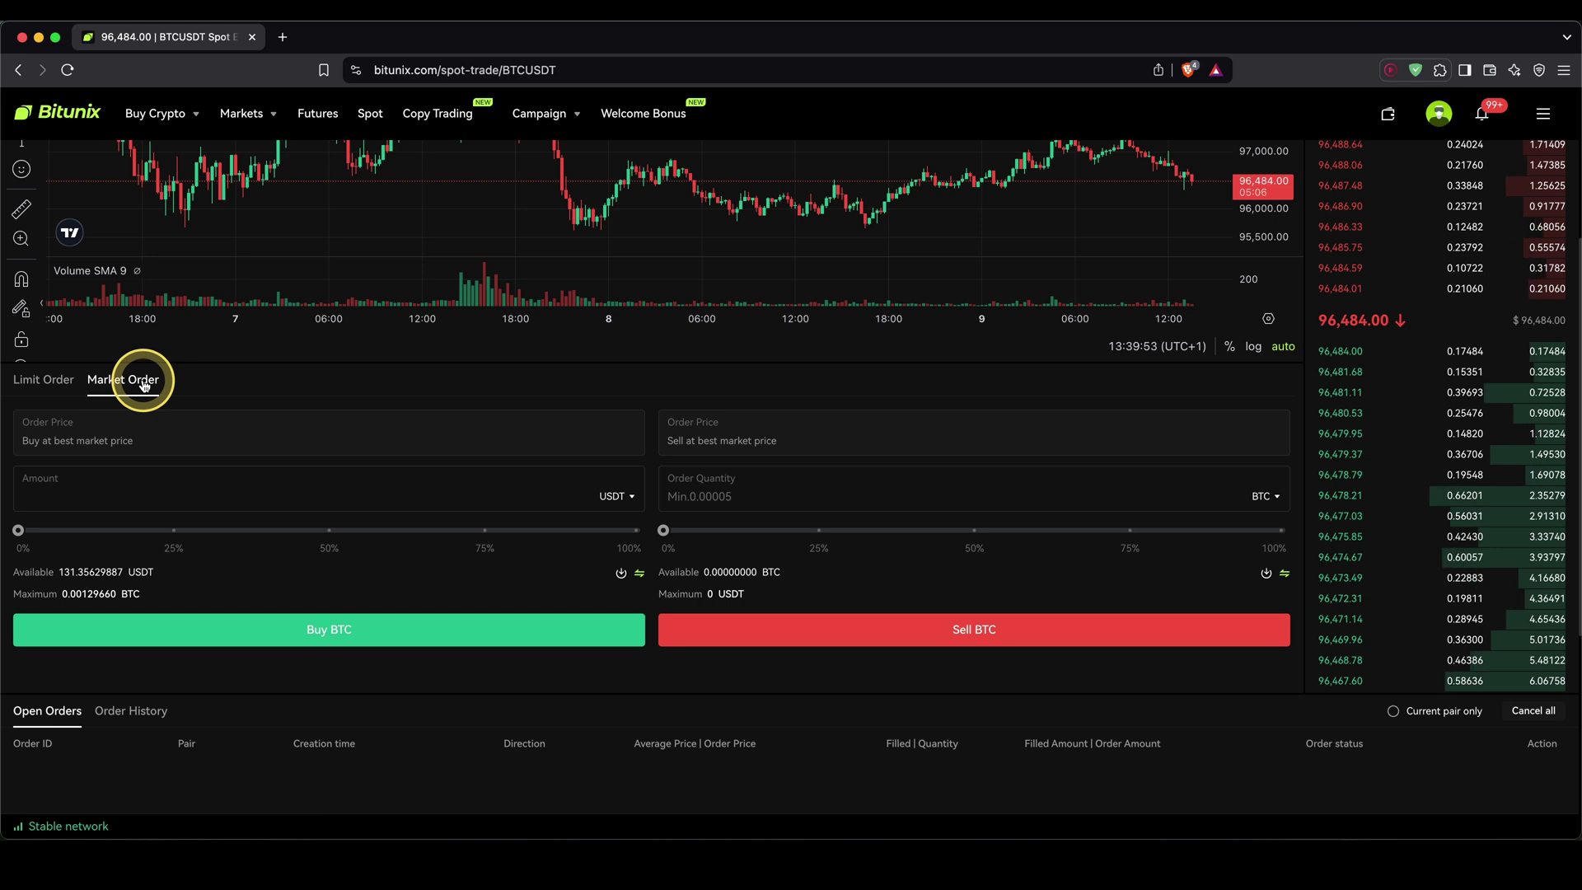
# Step: Set the market sell amount to 100%, showing 0 BTC available to sell
pyautogui.moveTo(735, 564); pyautogui.dragTo(688, 574)
pyautogui.moveTo(794, 575); pyautogui.dragTo(742, 560)
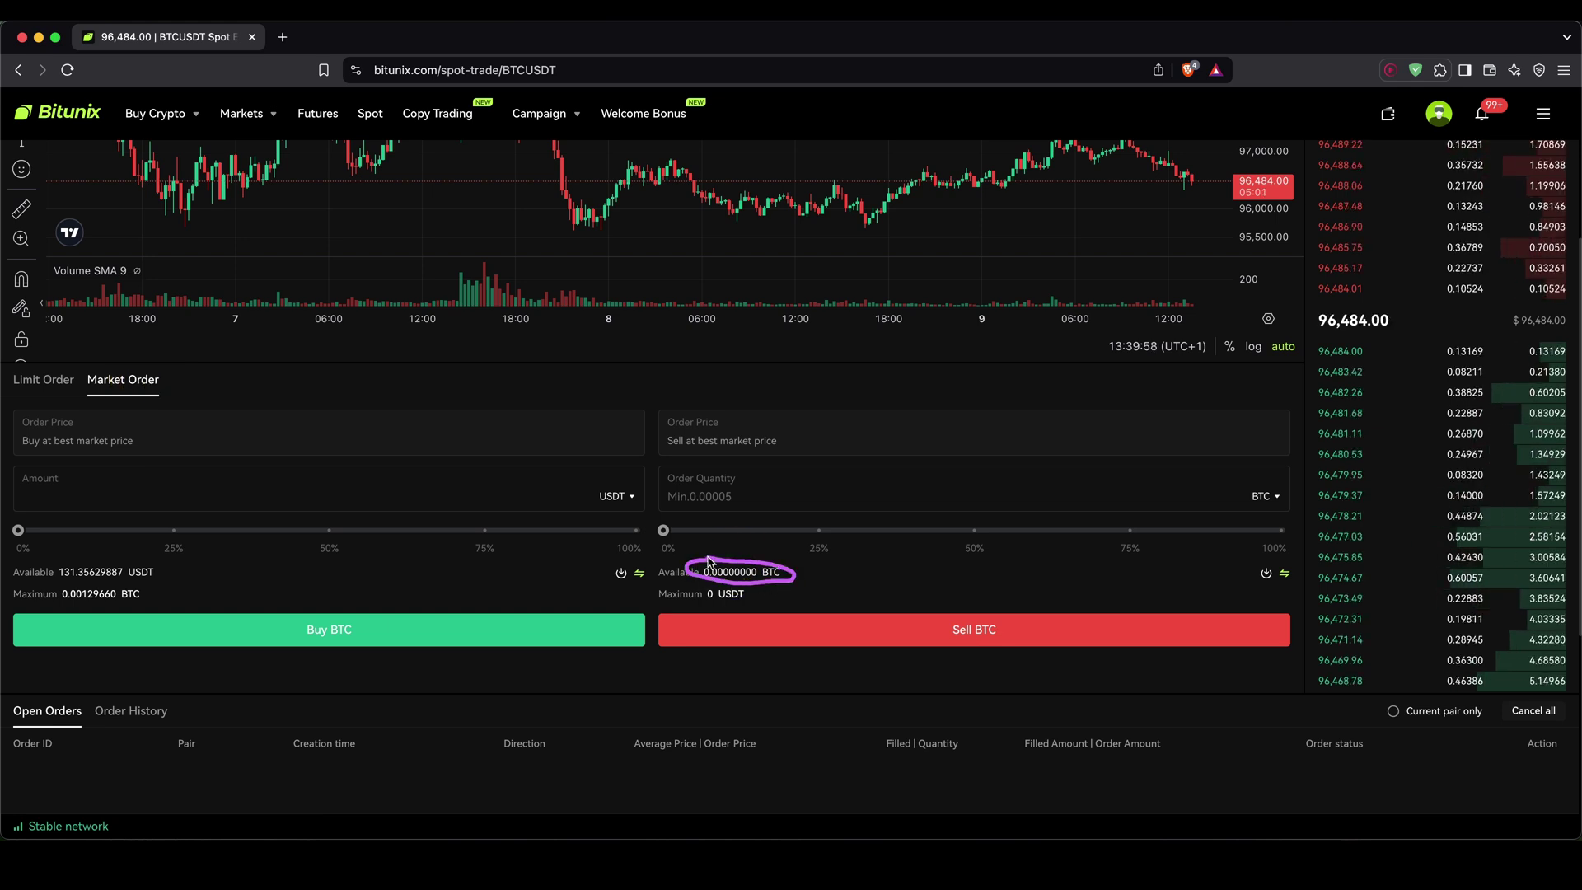
pyautogui.moveTo(312, 572); pyautogui.dragTo(175, 576)
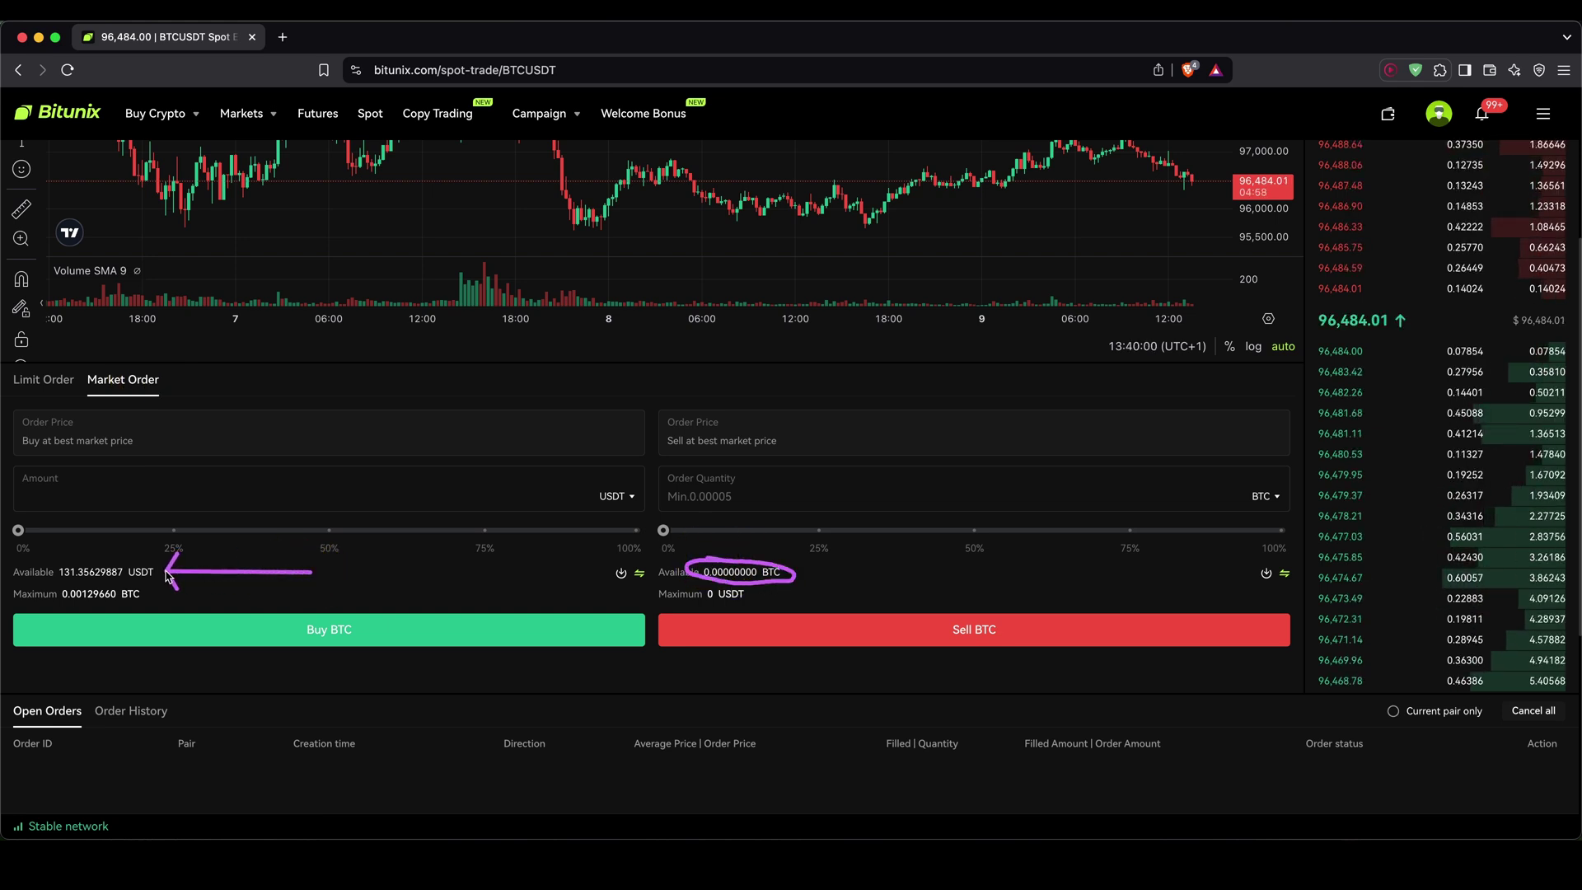
pyautogui.click(741, 492)
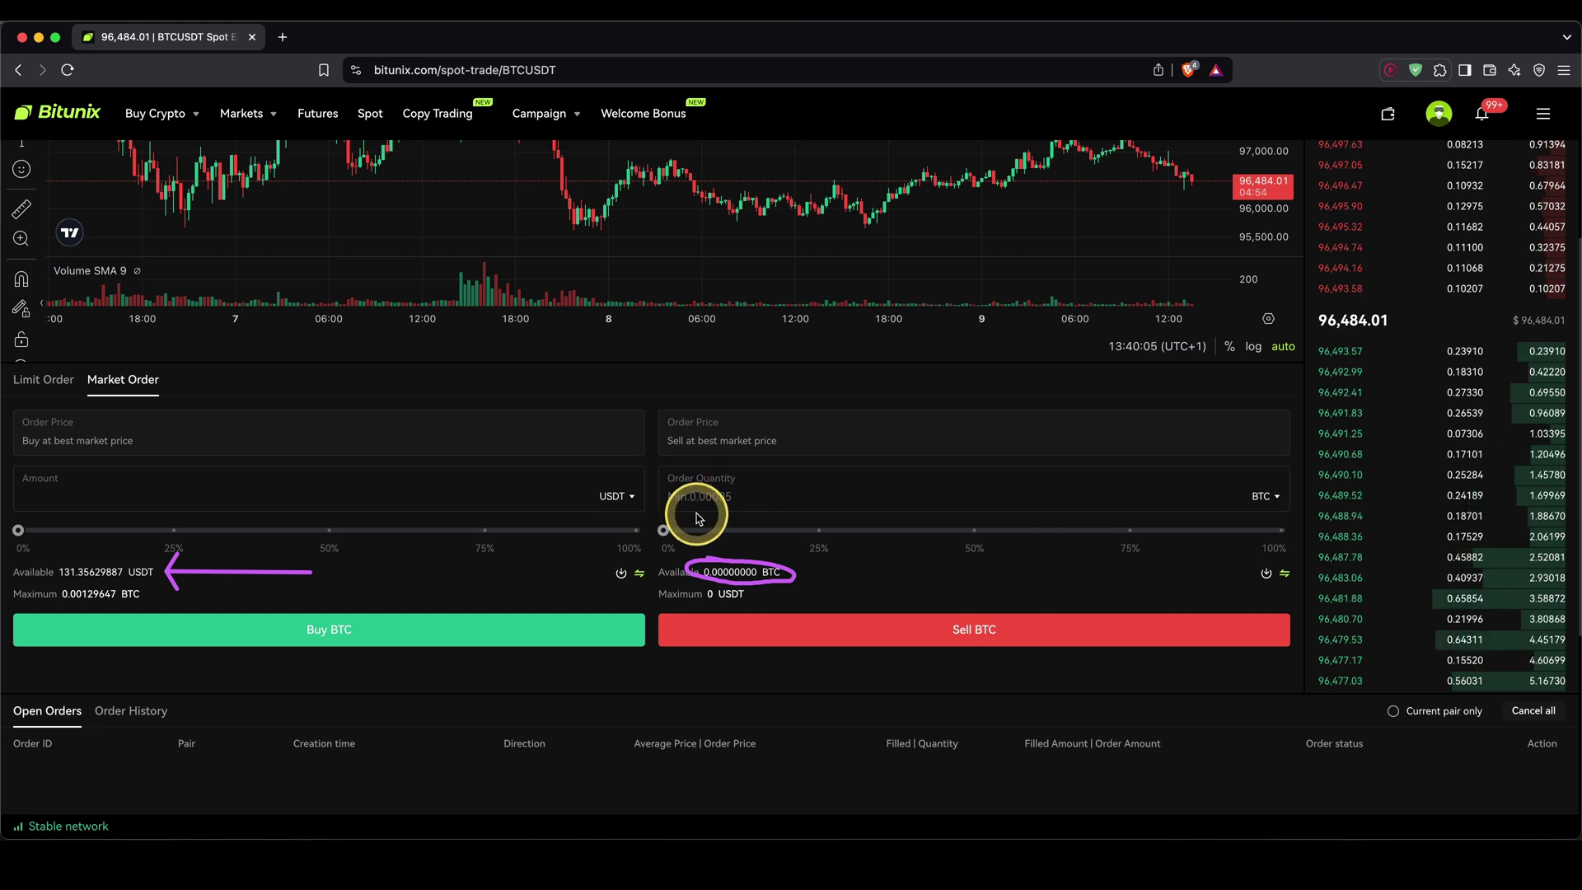
pyautogui.moveTo(701, 530); pyautogui.dragTo(1291, 538)
pyautogui.moveTo(890, 663); pyautogui.dragTo(929, 635)
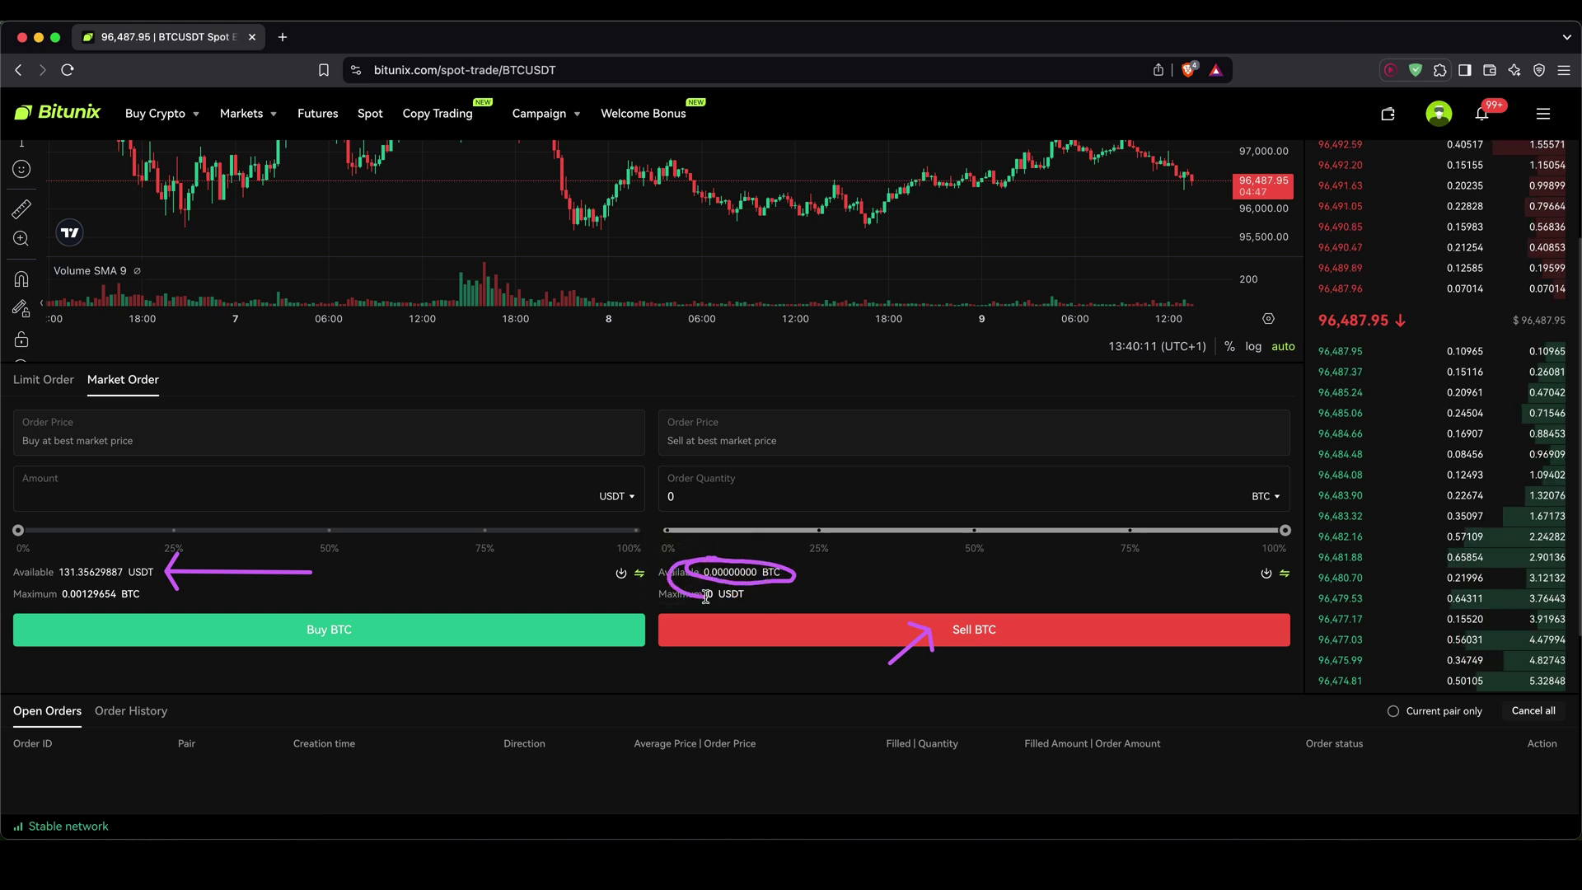
pyautogui.moveTo(746, 569)
pyautogui.mouseDown()
pyautogui.moveTo(730, 558)
pyautogui.moveTo(787, 580)
pyautogui.moveTo(697, 565)
pyautogui.mouseUp()
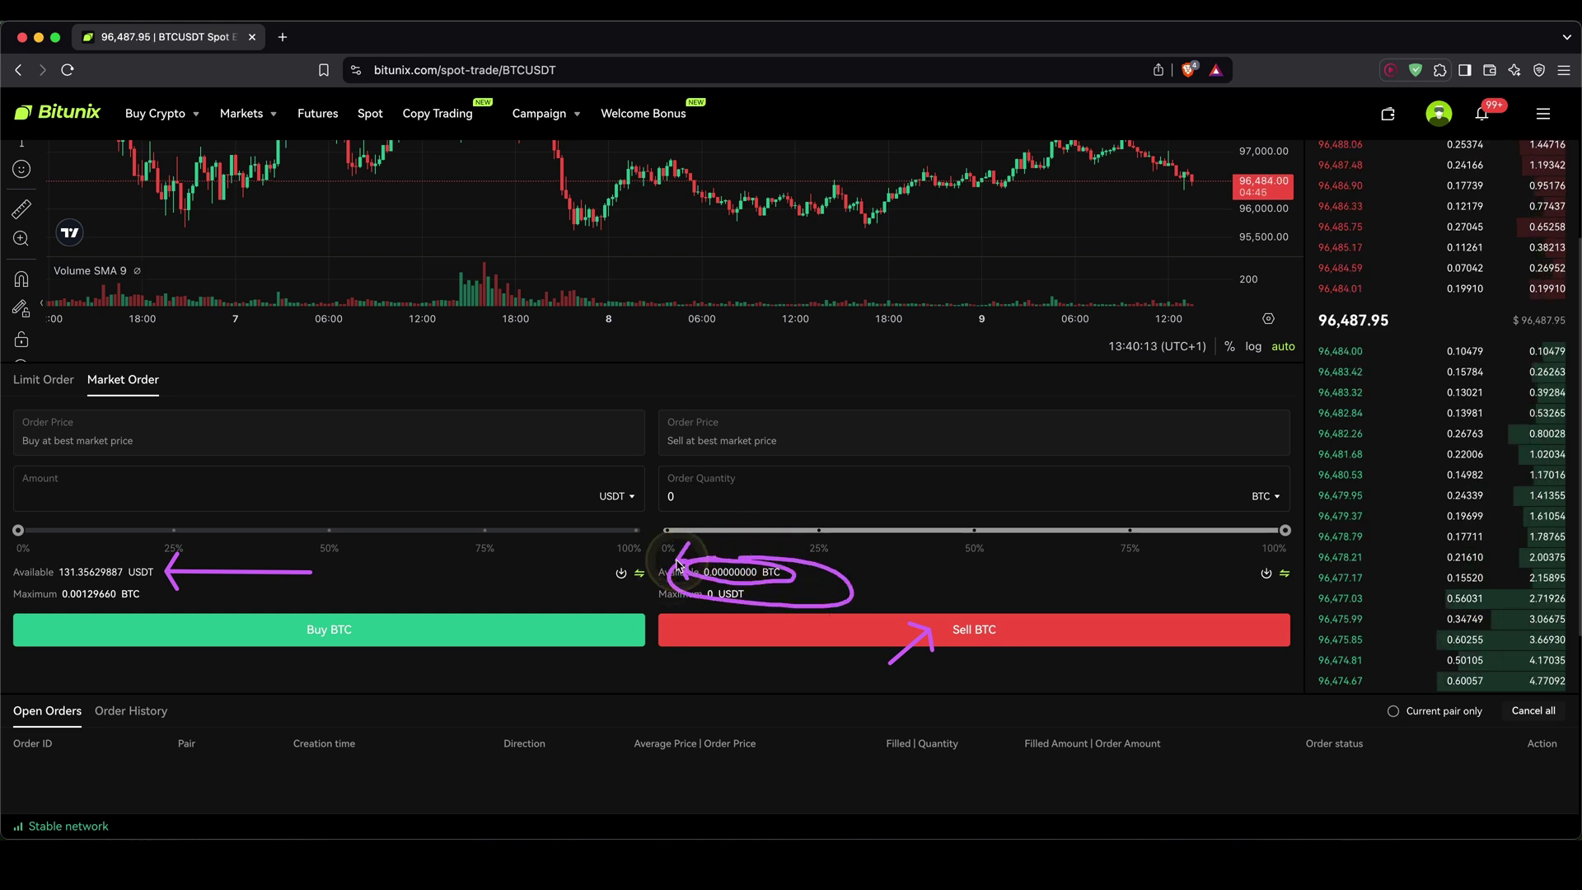
pyautogui.moveTo(677, 567); pyautogui.dragTo(169, 569)
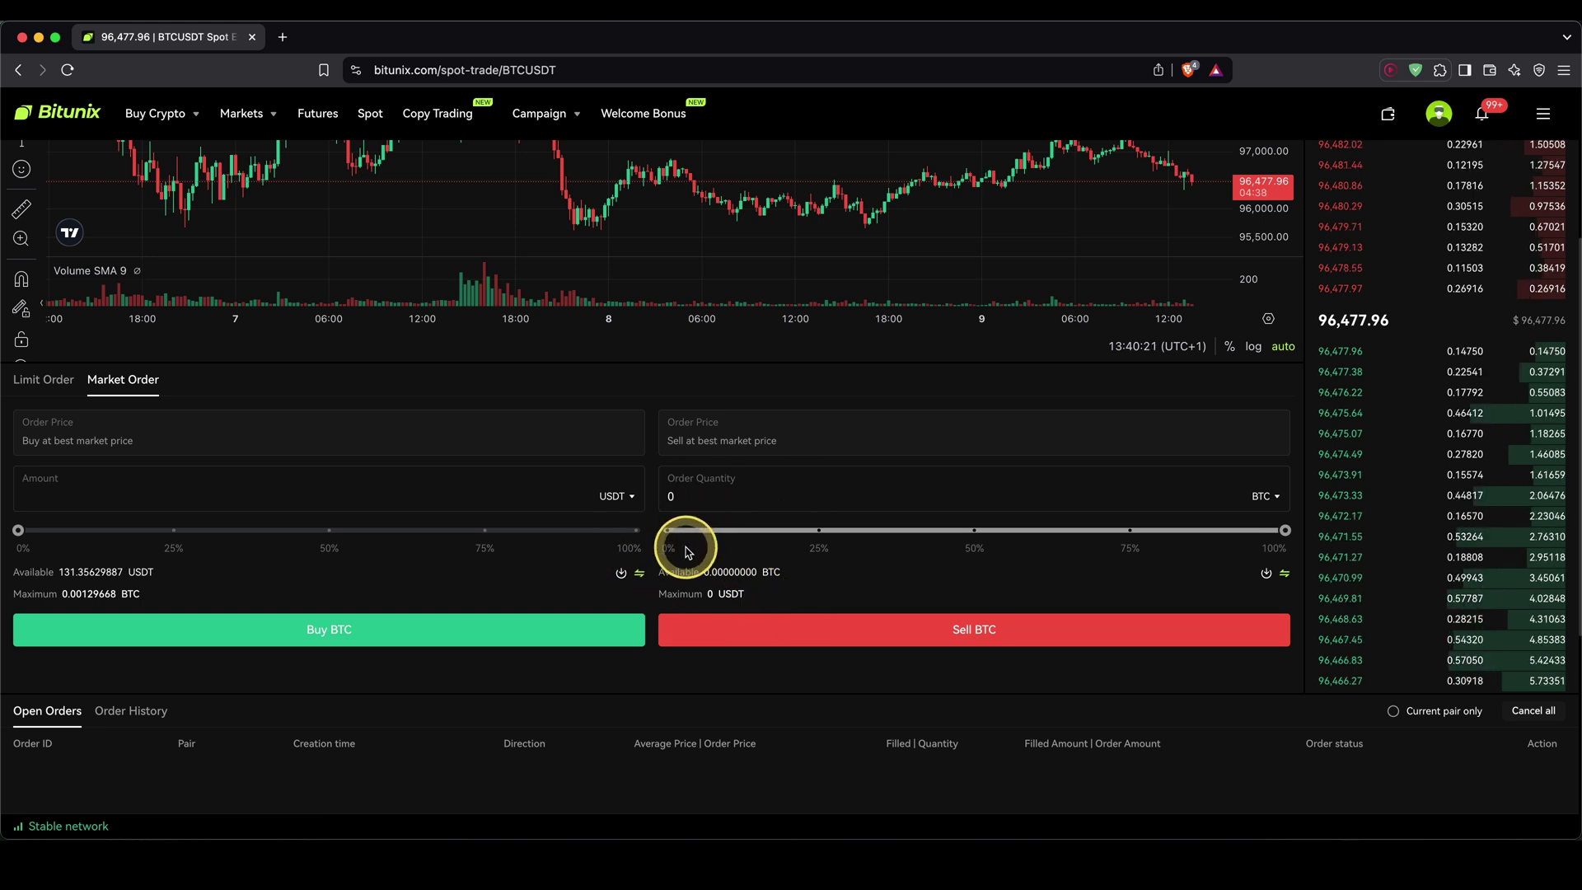
# Step: Go to the Spot Account balances page
pyautogui.scroll(5, 780, 544)
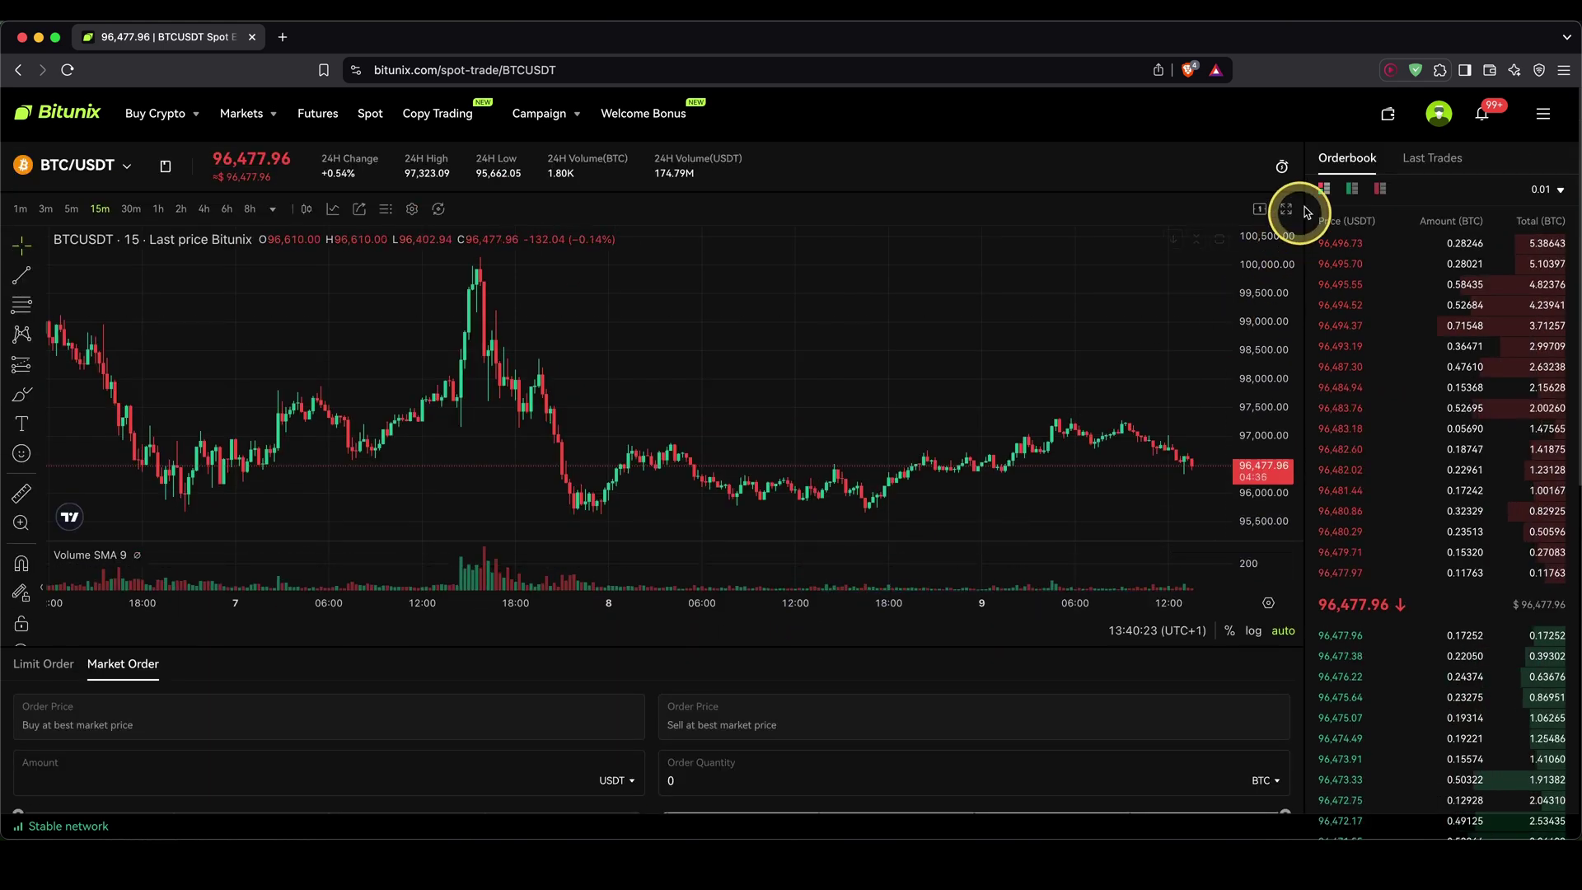
pyautogui.moveTo(1384, 113)
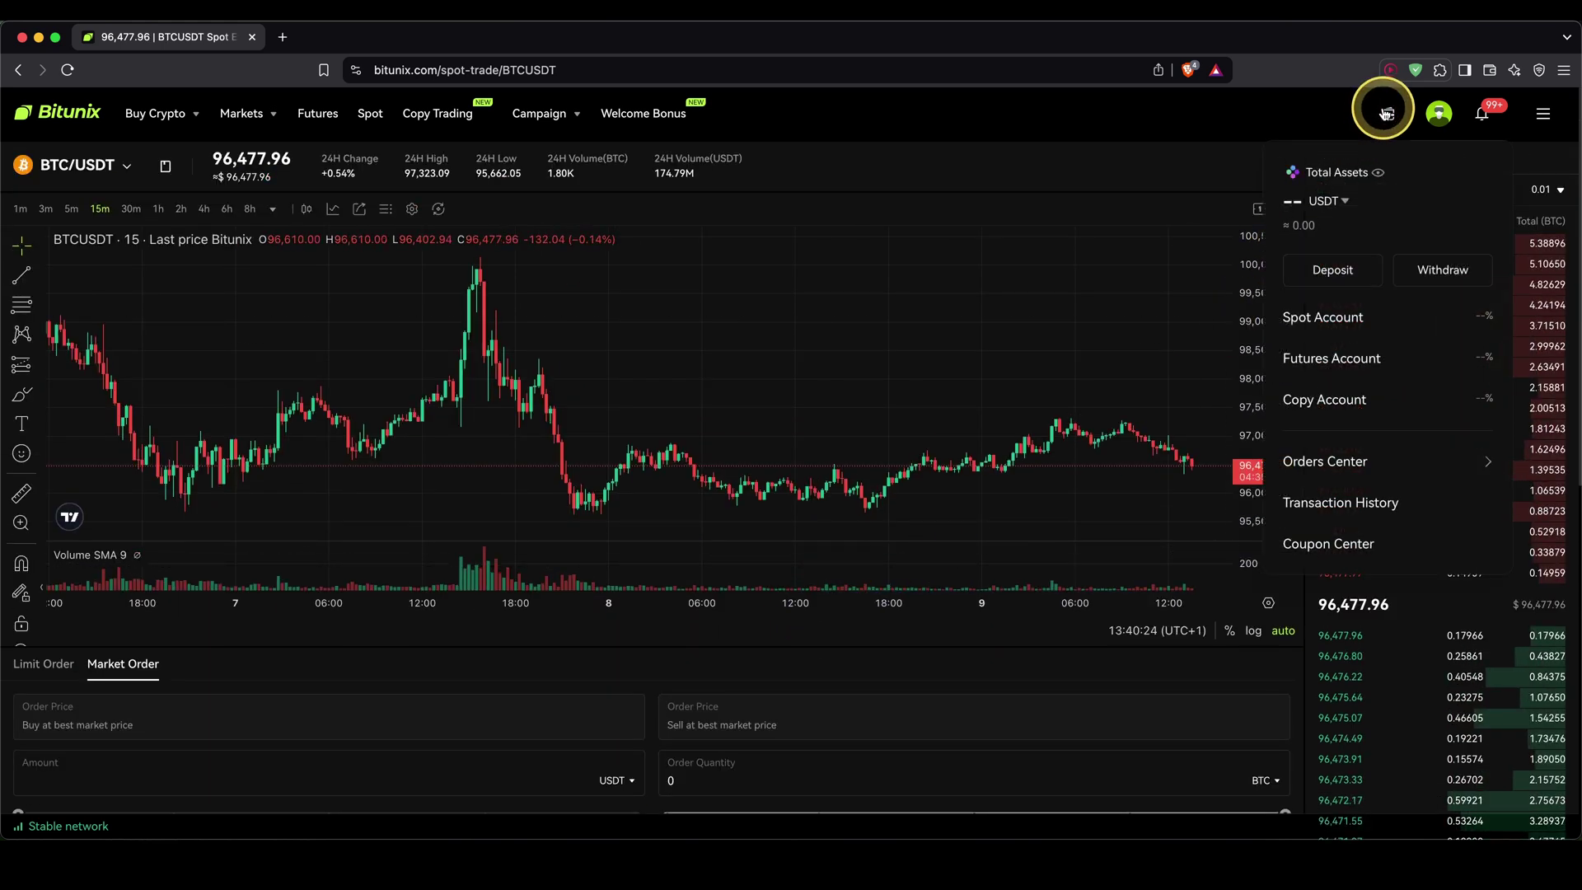
pyautogui.click(1341, 318)
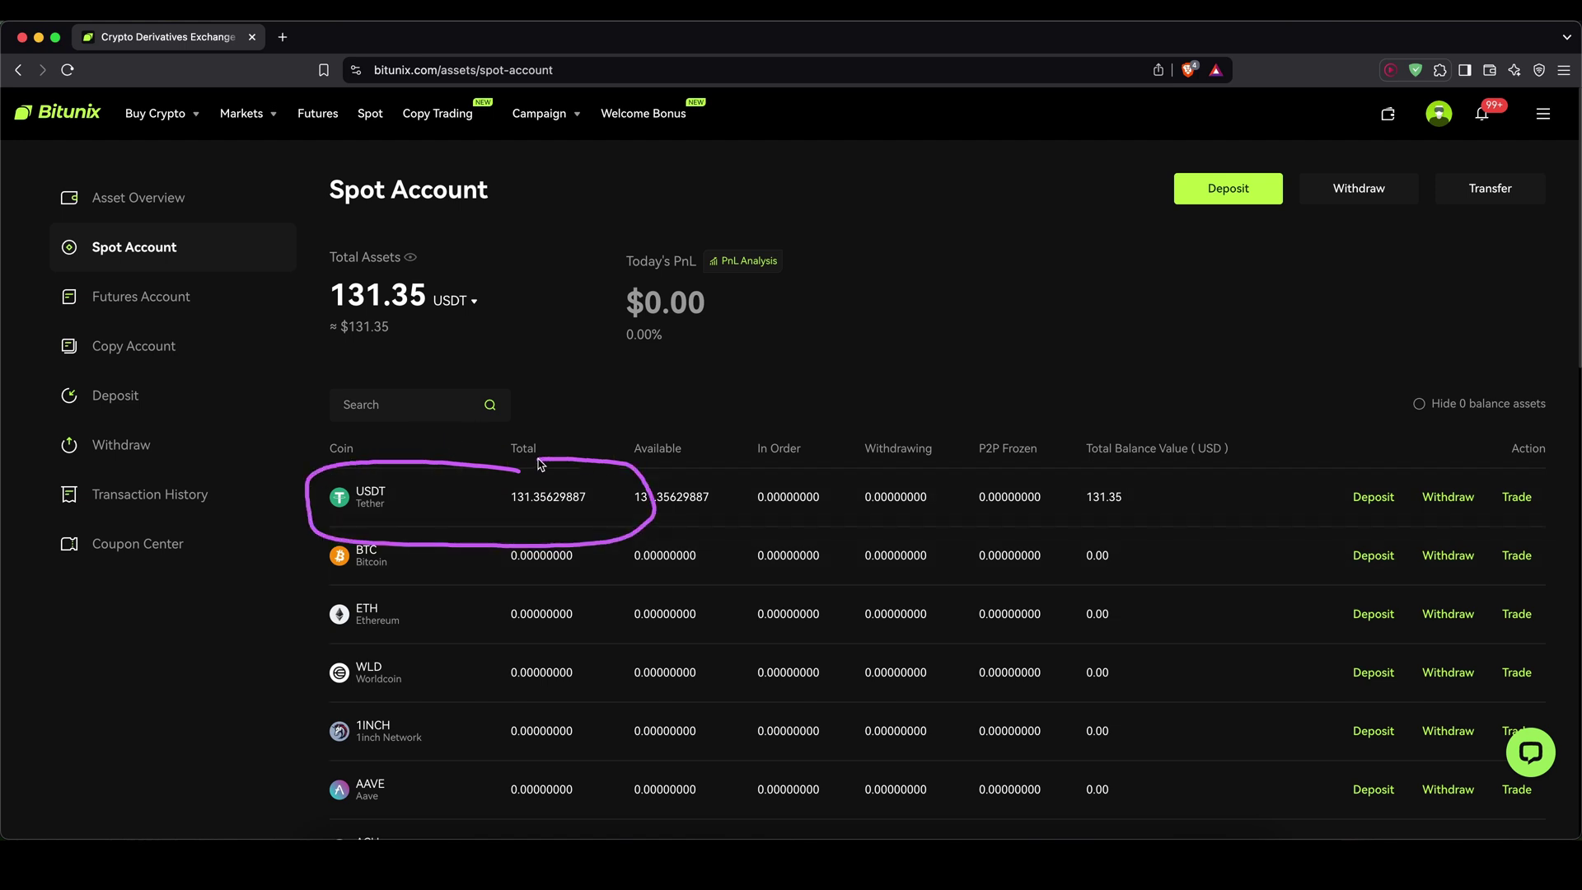
pyautogui.moveTo(136, 227); pyautogui.dragTo(57, 239)
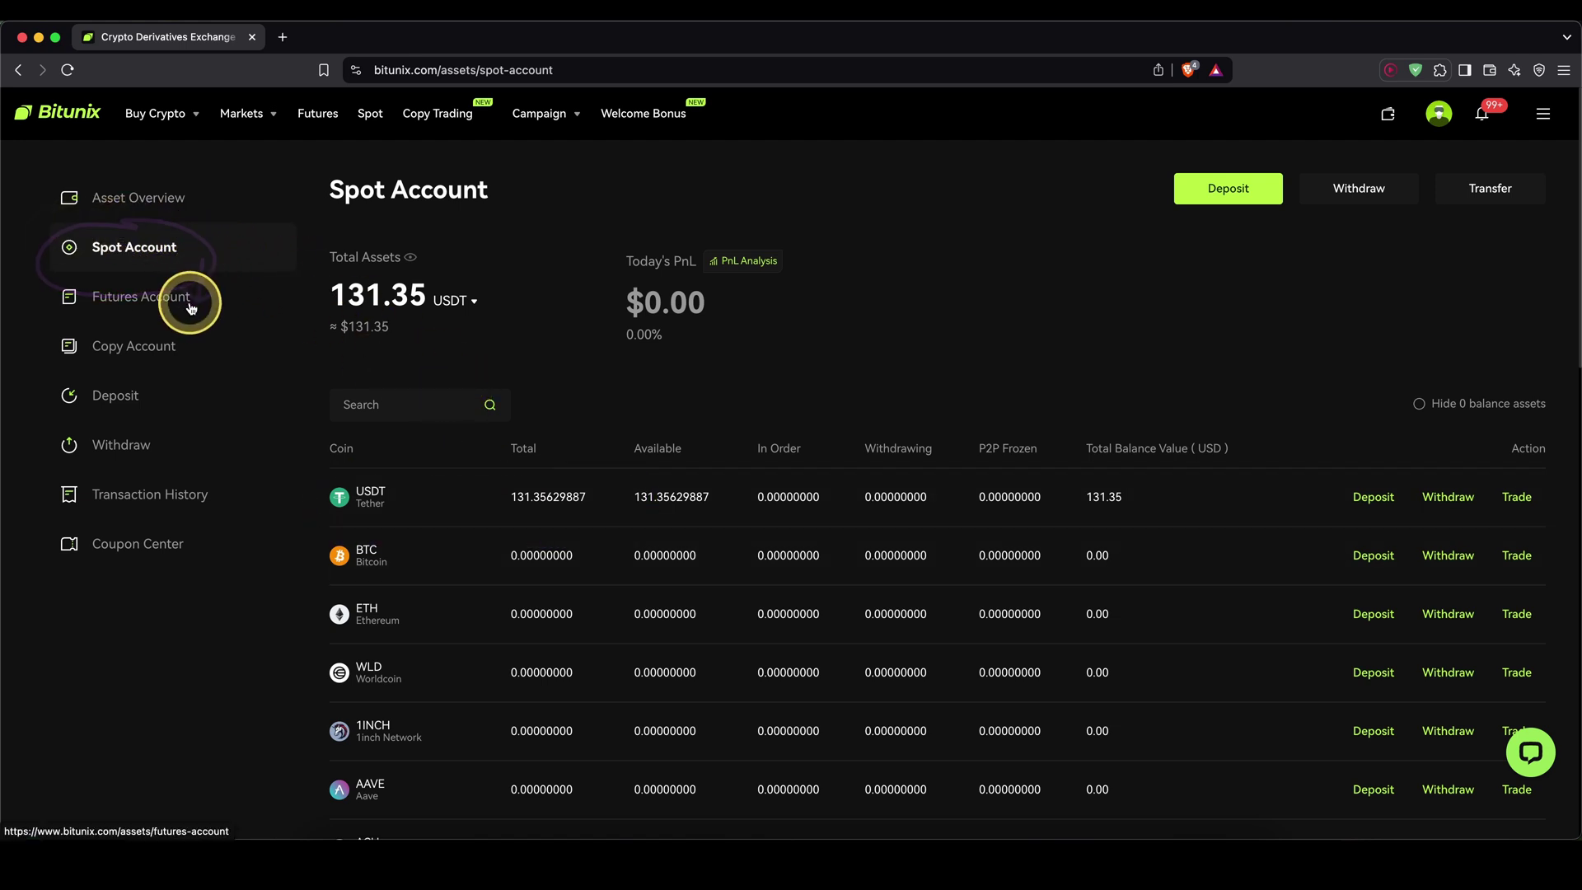
# Step: Transfer all 131.35629887 USDT from Spot to Futures, then view the Futures Account
pyautogui.click(1481, 194)
pyautogui.moveTo(693, 328); pyautogui.dragTo(661, 353)
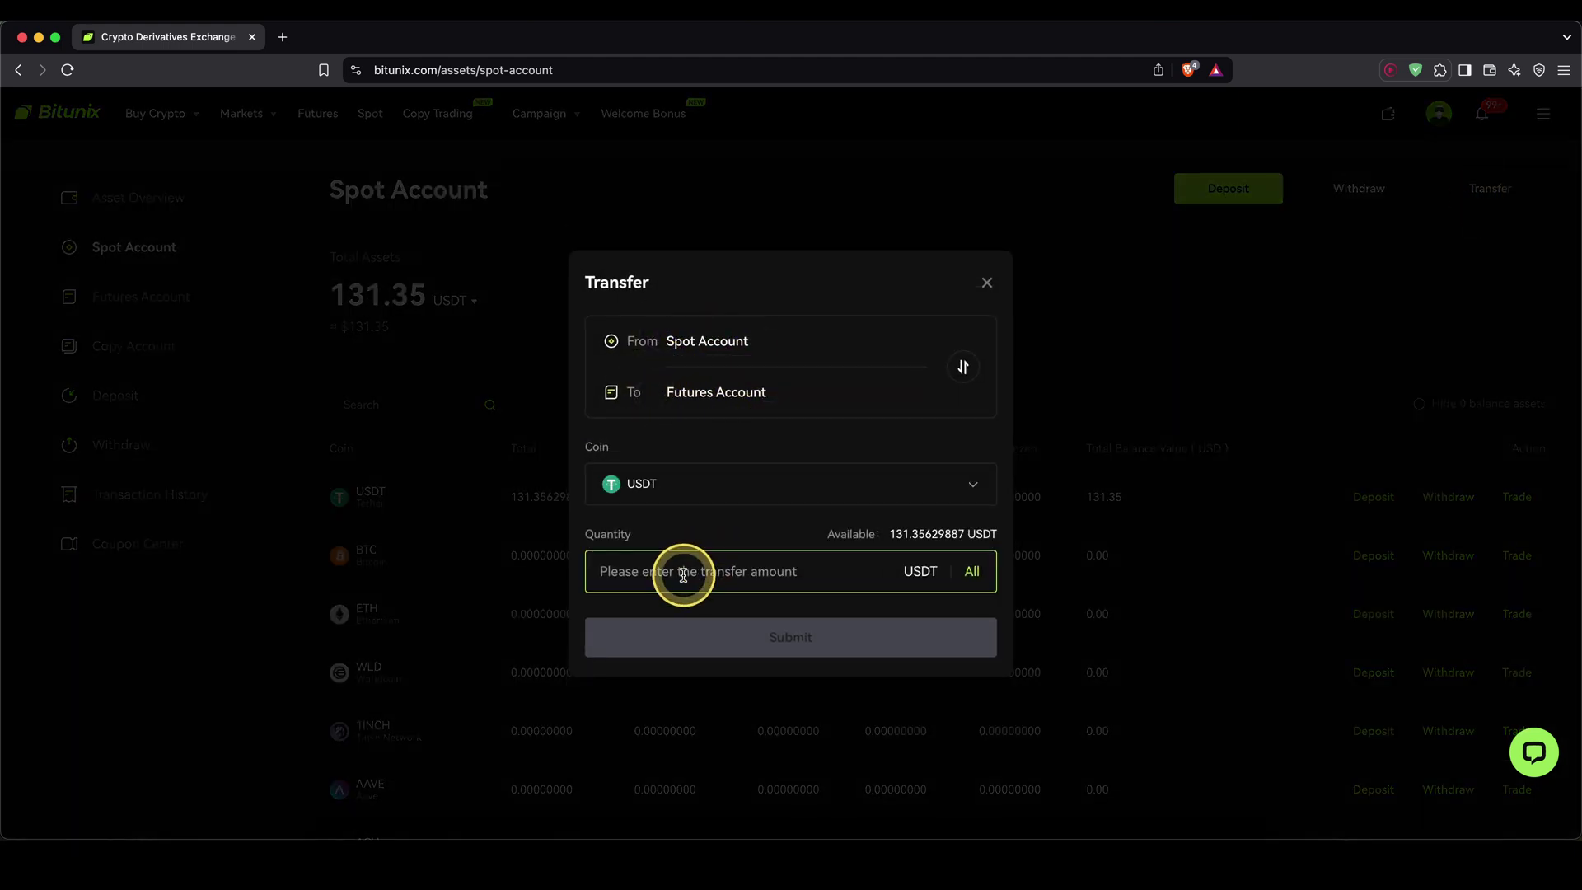
pyautogui.click(972, 572)
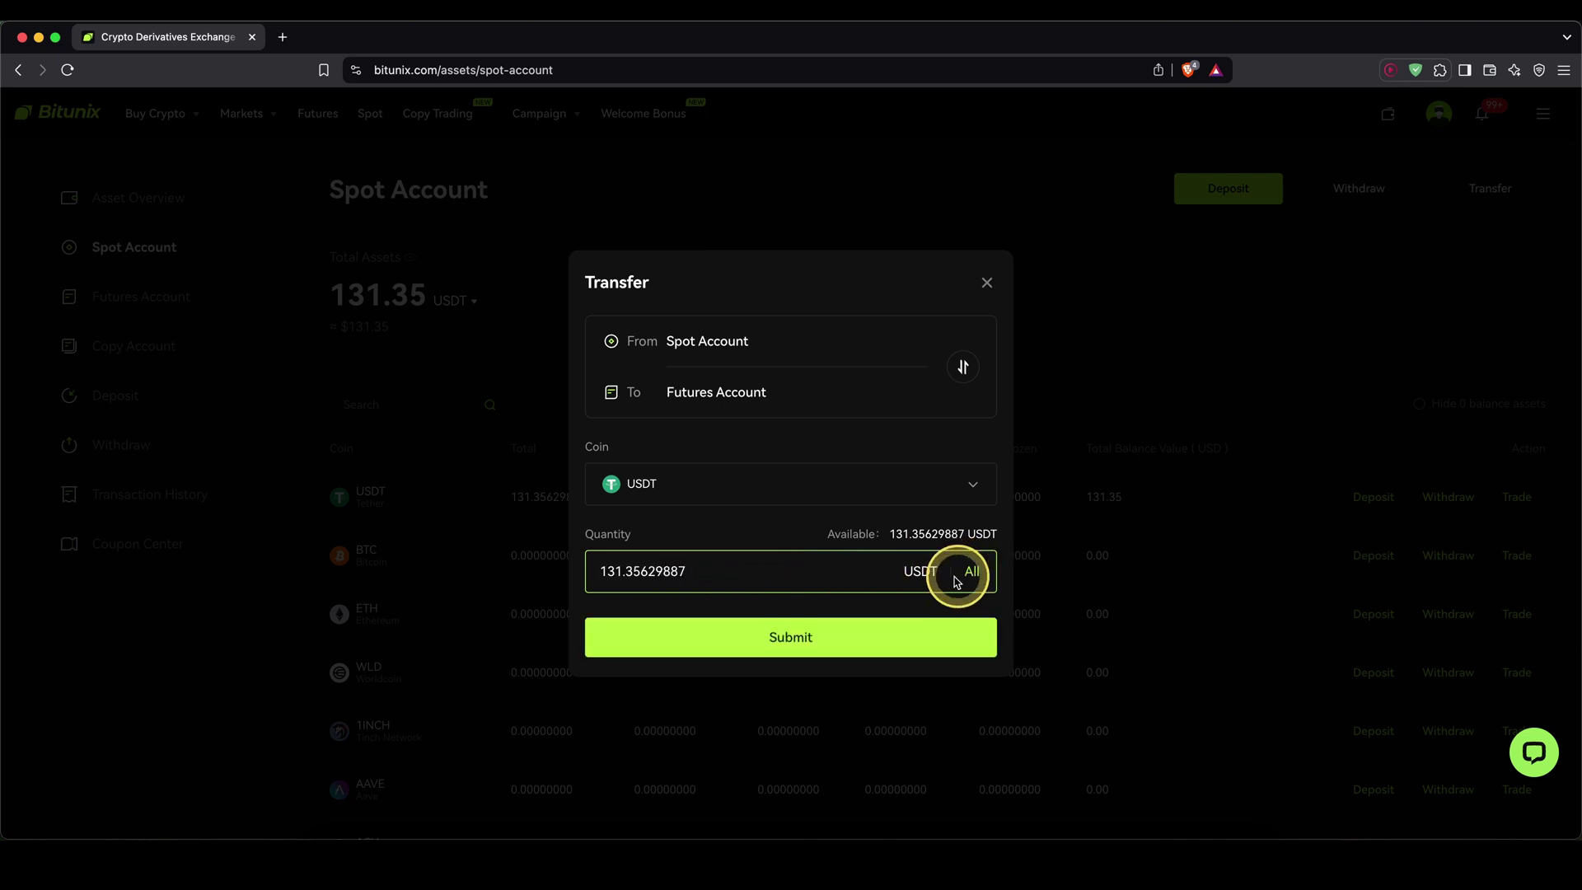
pyautogui.click(791, 640)
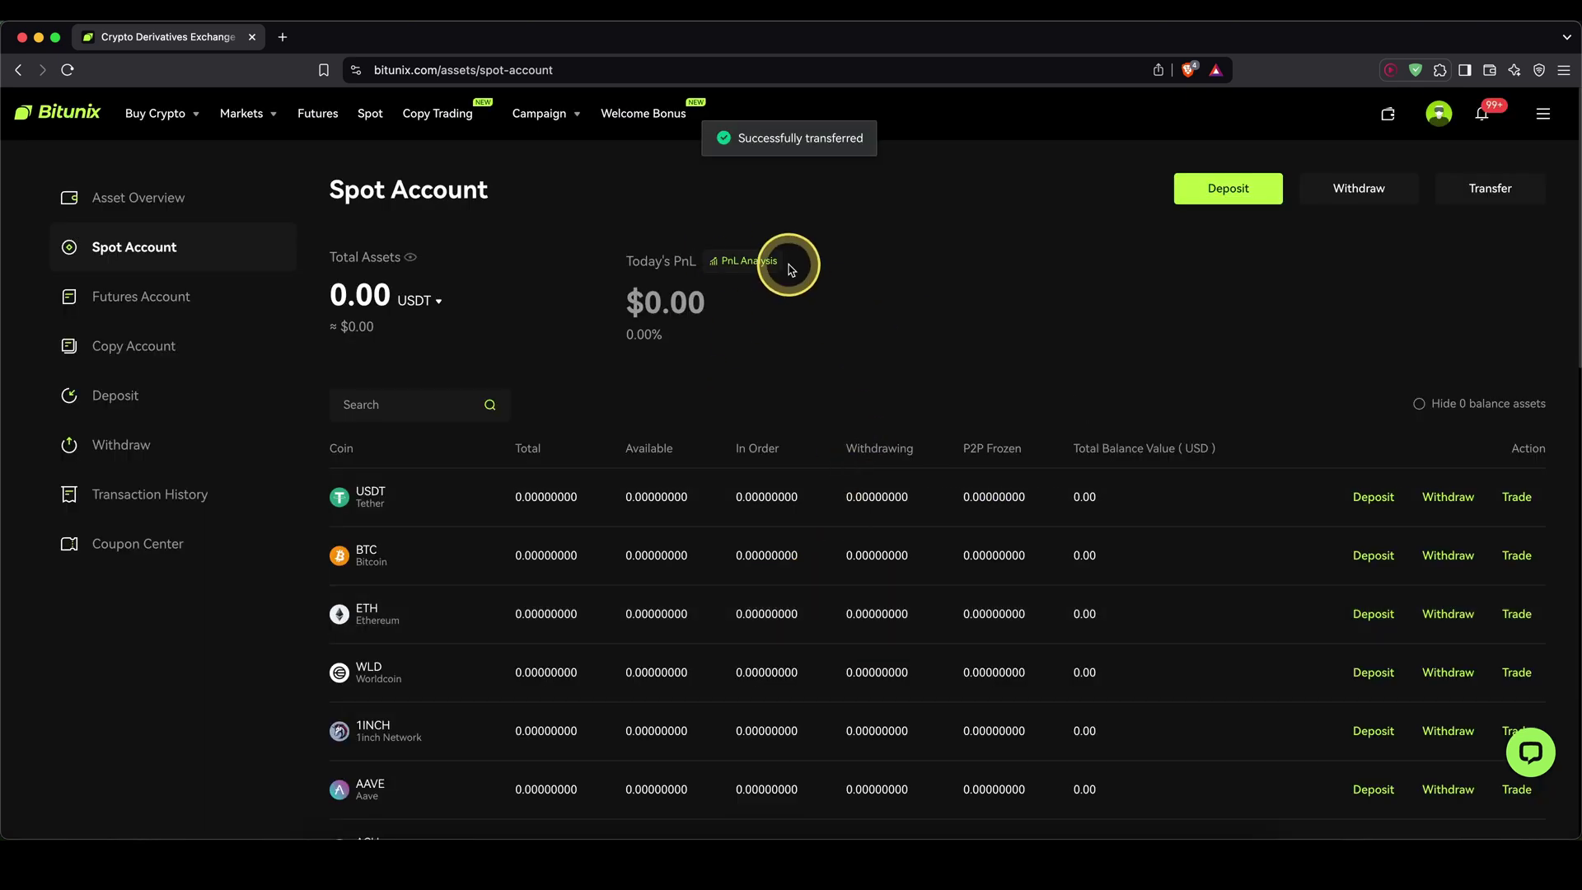
pyautogui.moveTo(402, 272); pyautogui.dragTo(304, 305)
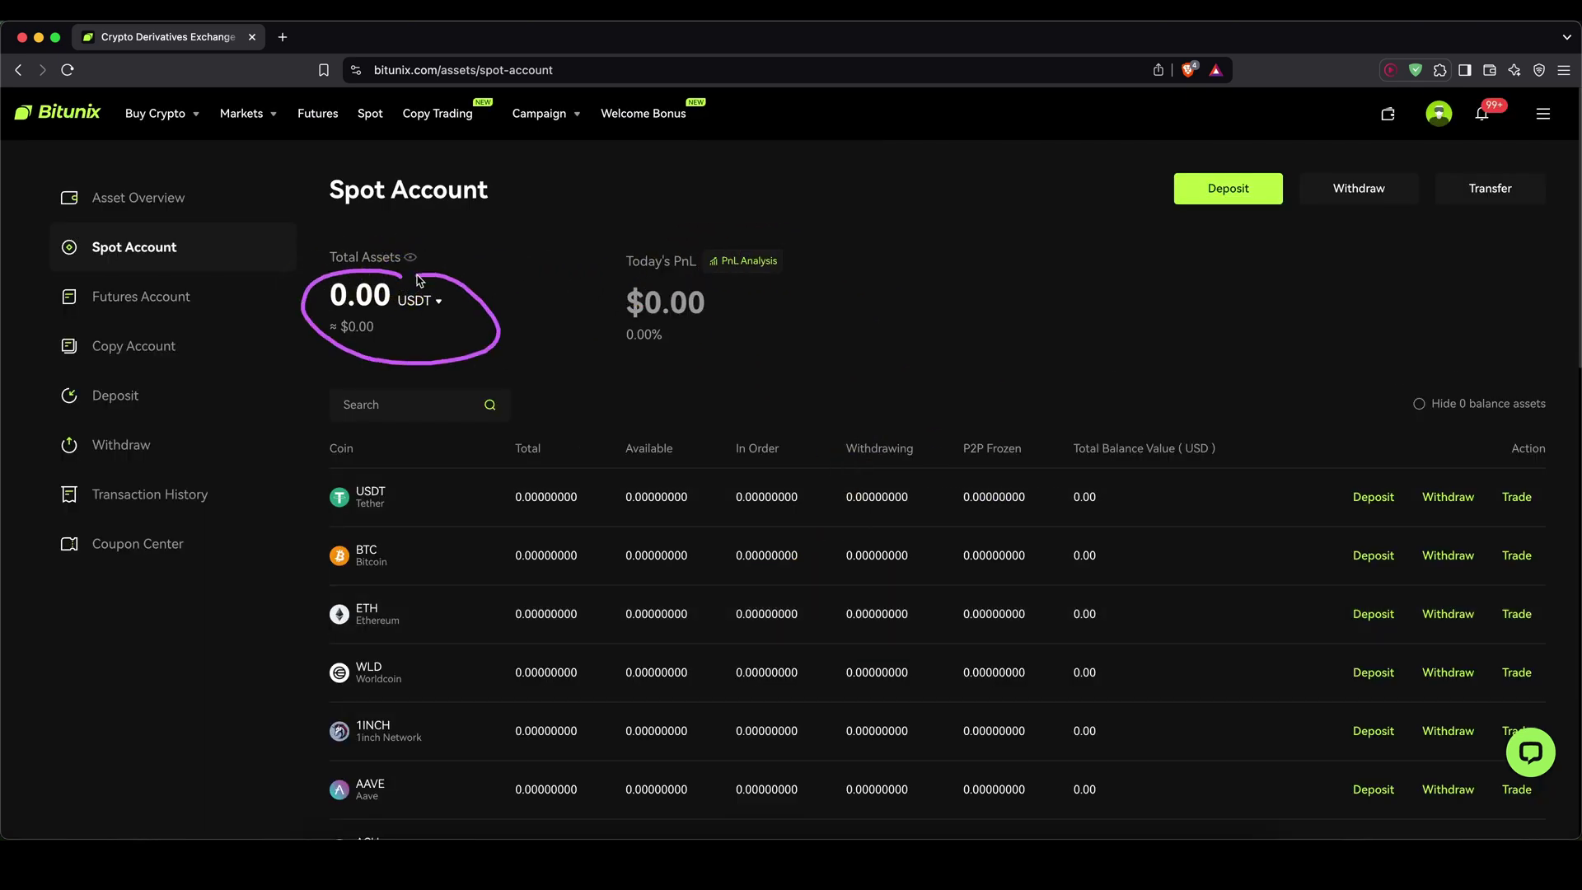
pyautogui.click(170, 303)
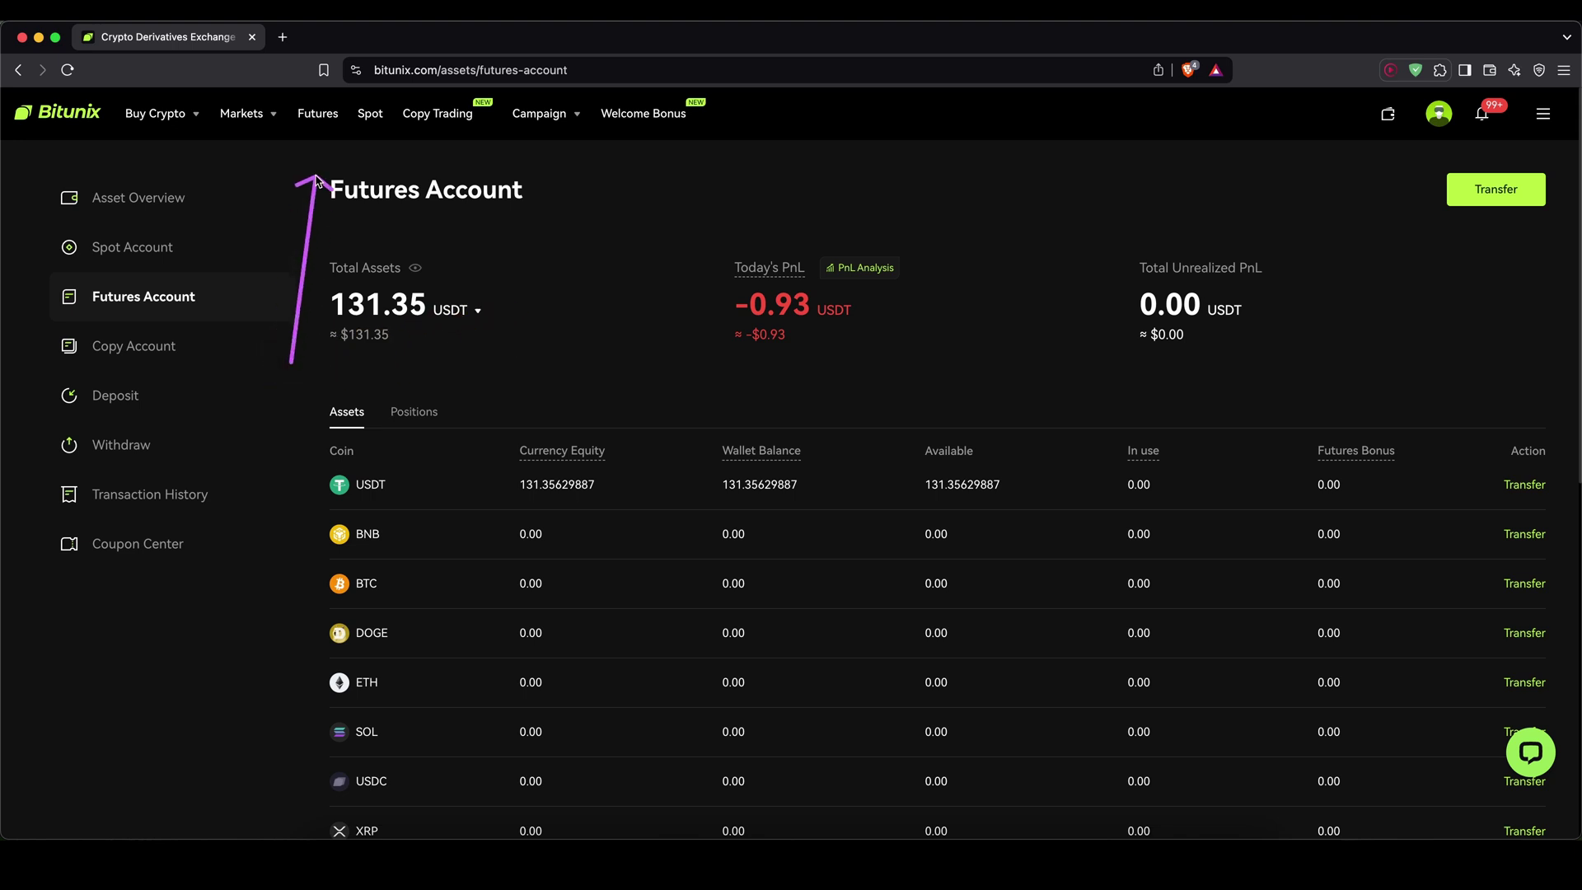
# Step: Open Futures trading on BTCUSDT, showing 131.3562 USDT available and no positions
pyautogui.click(318, 113)
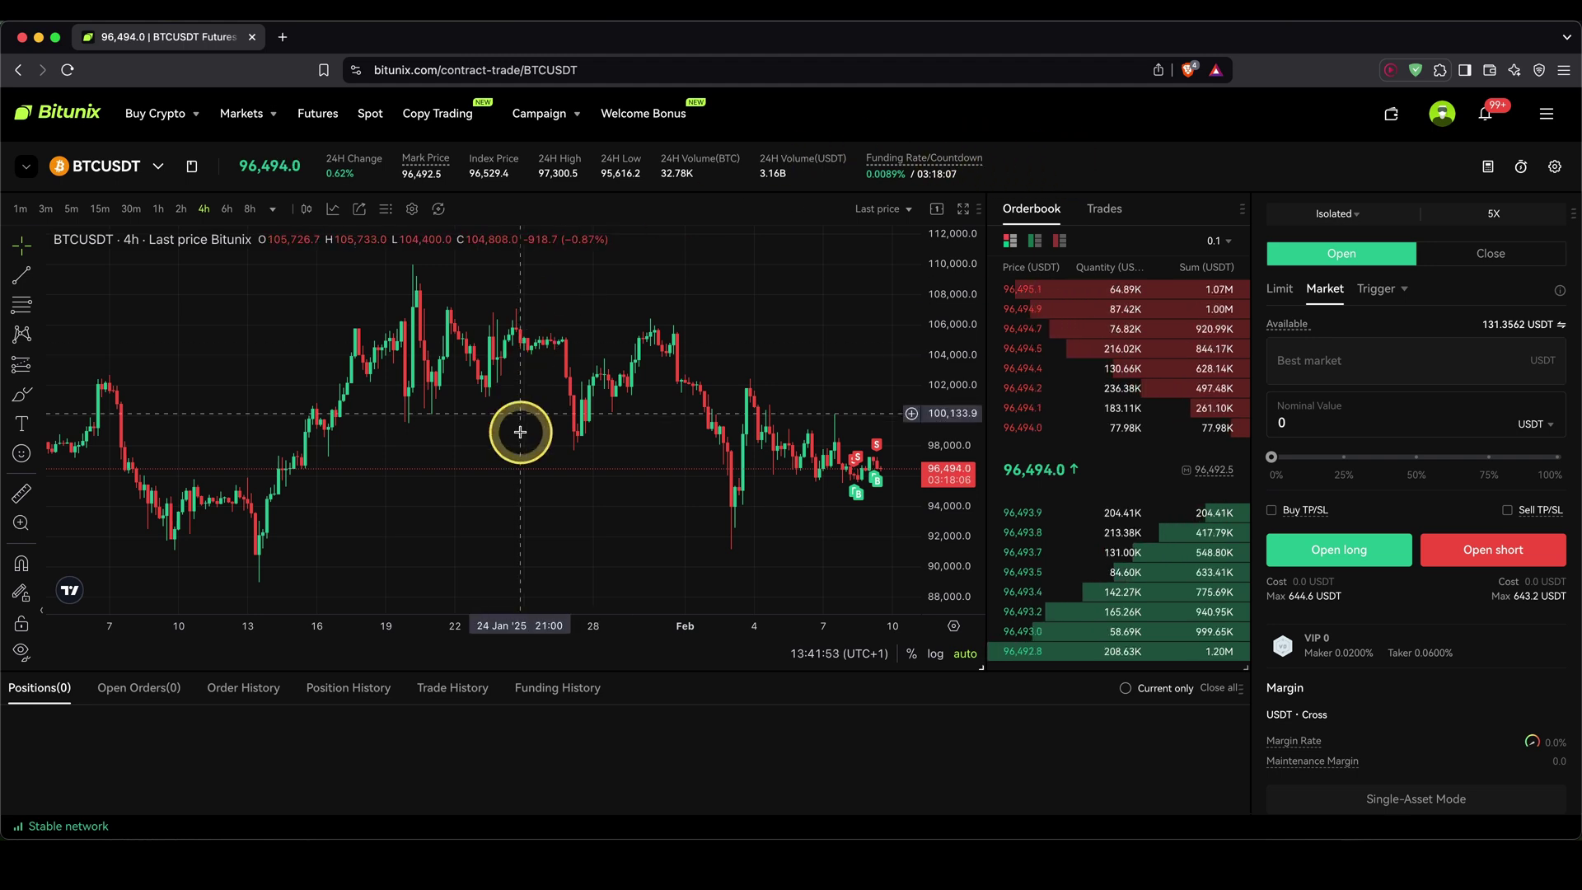
pyautogui.click(108, 173)
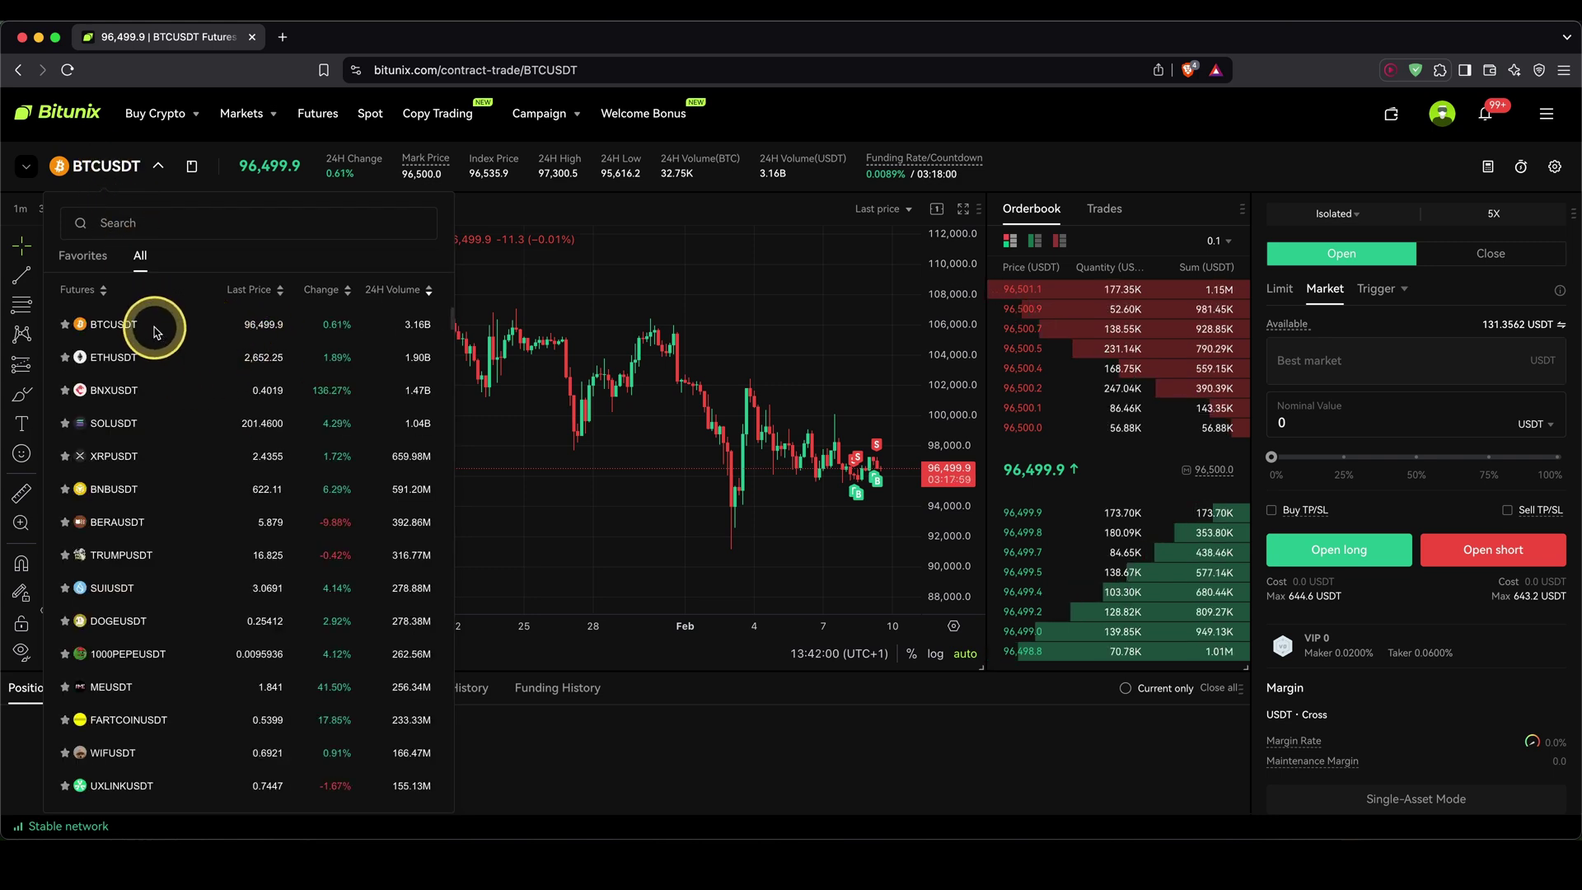
pyautogui.scroll(-5, 161, 346)
pyautogui.scroll(-12, 167, 355)
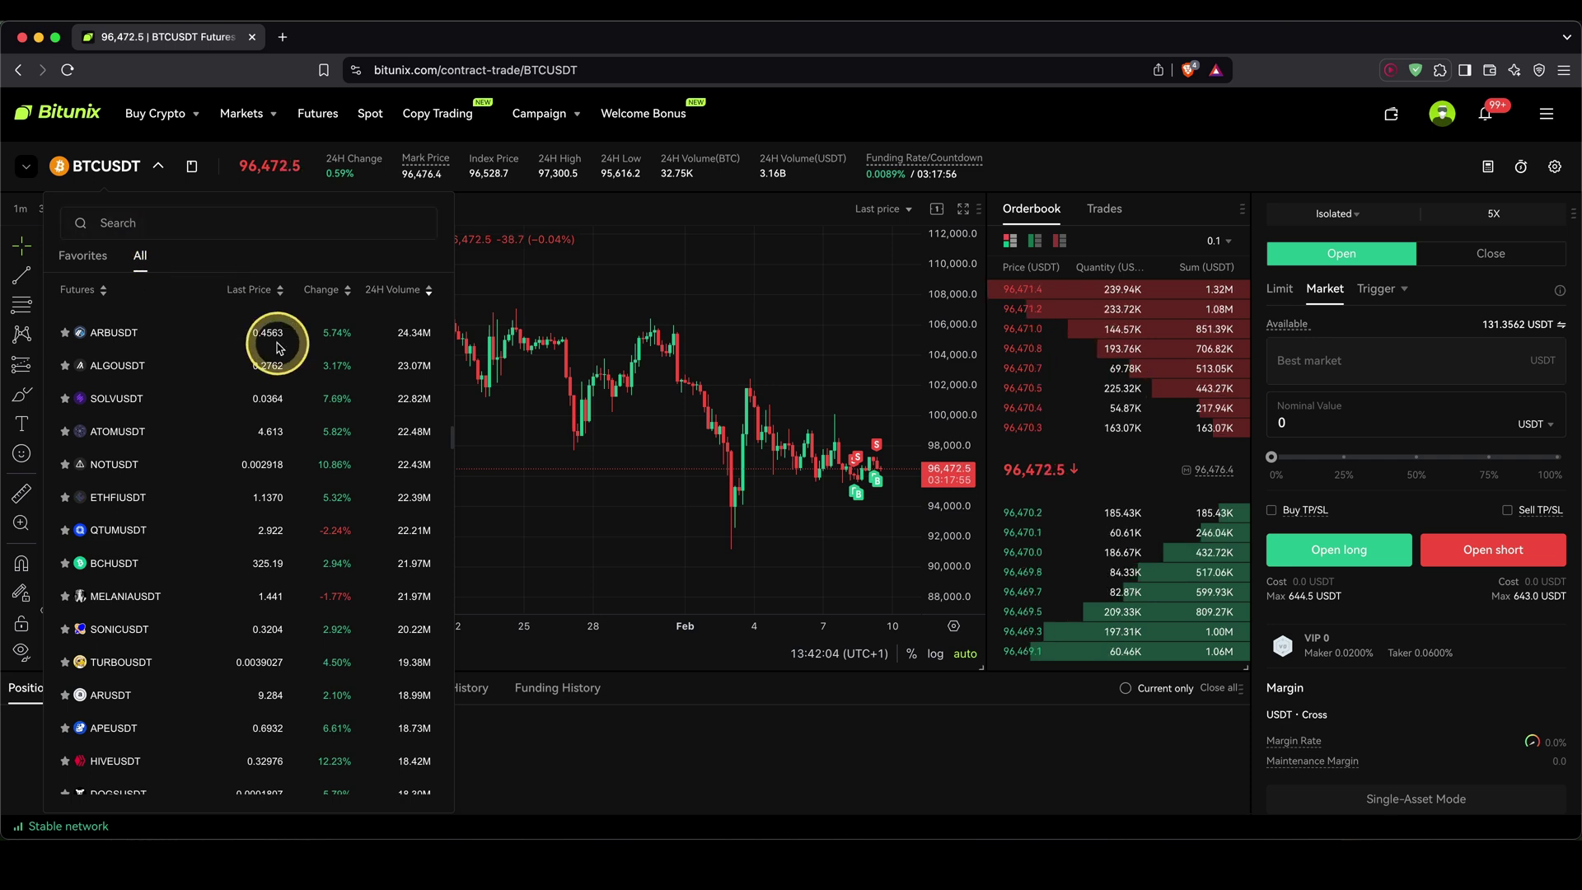
pyautogui.scroll(15, 280, 346)
pyautogui.click(124, 325)
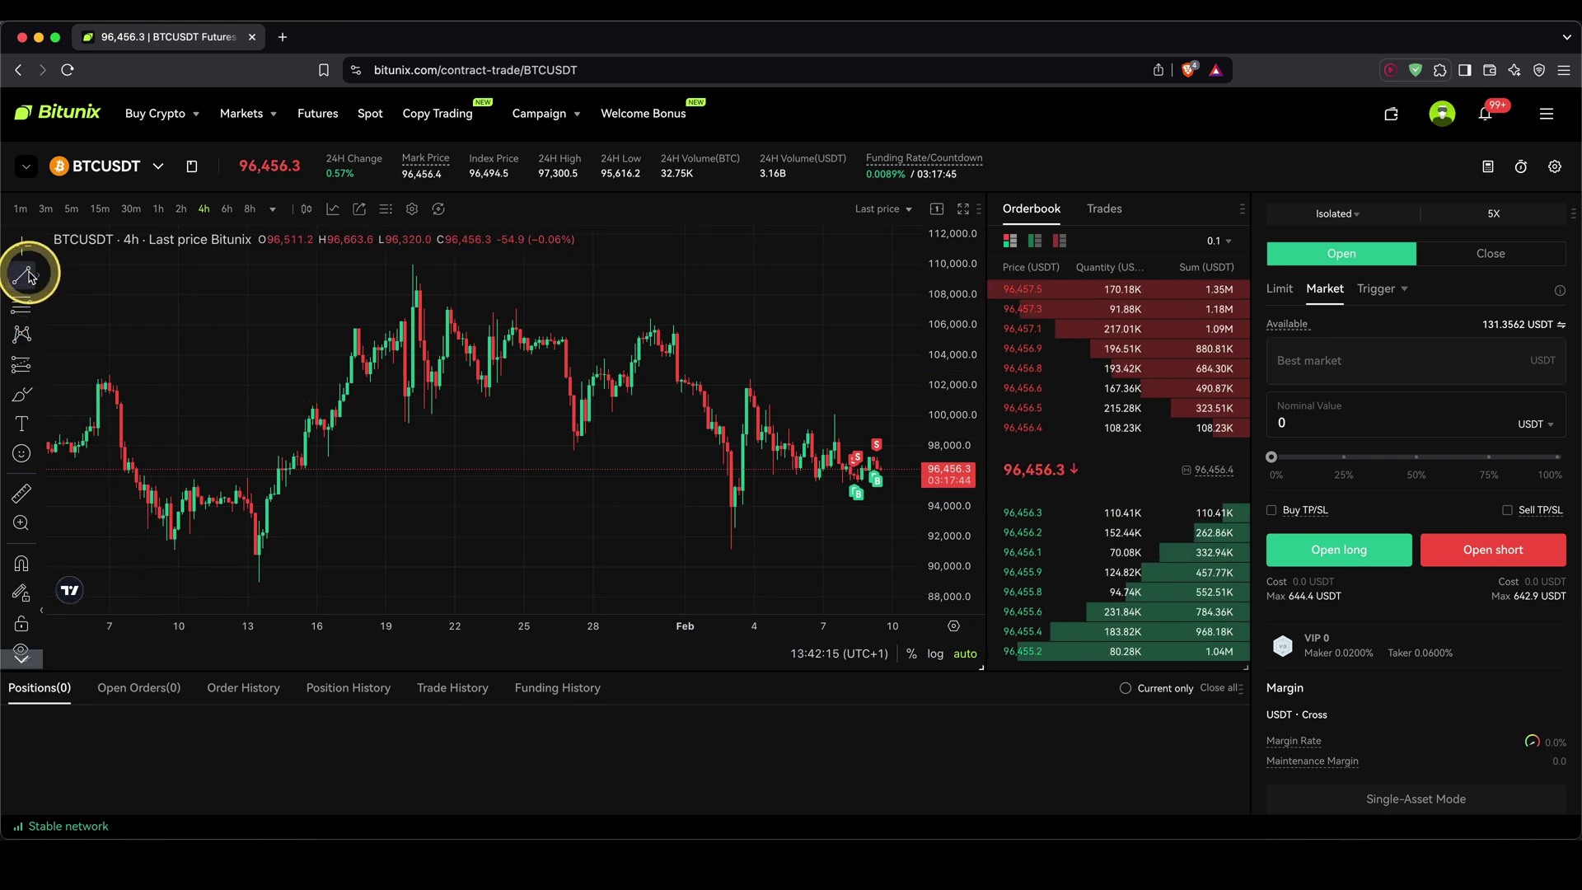
pyautogui.hscroll(3, 399, 399)
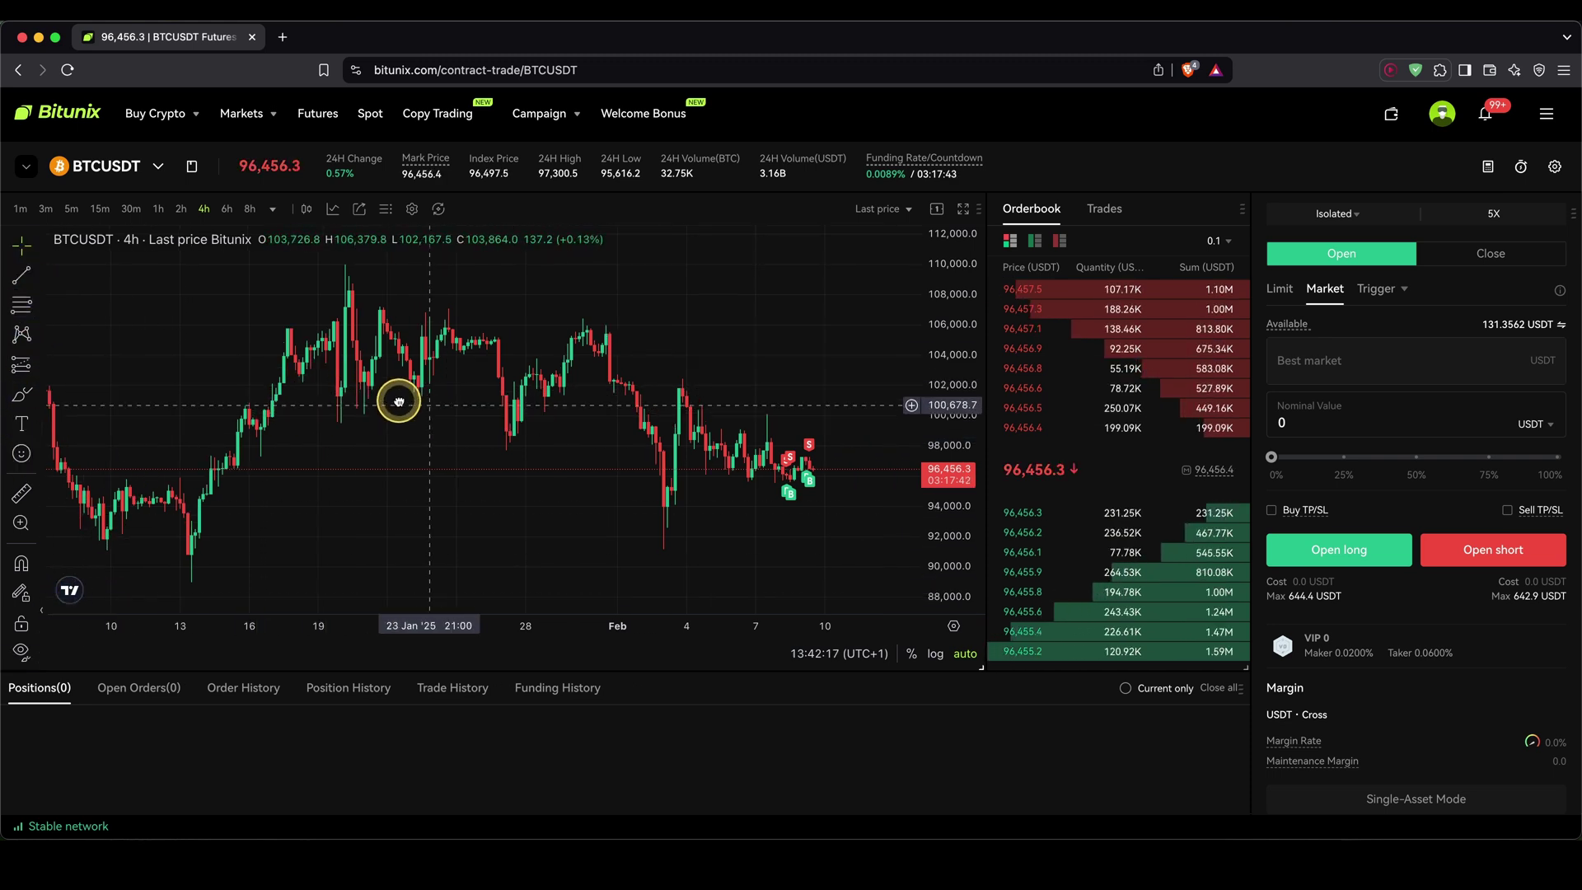
pyautogui.hscroll(-3, 404, 404)
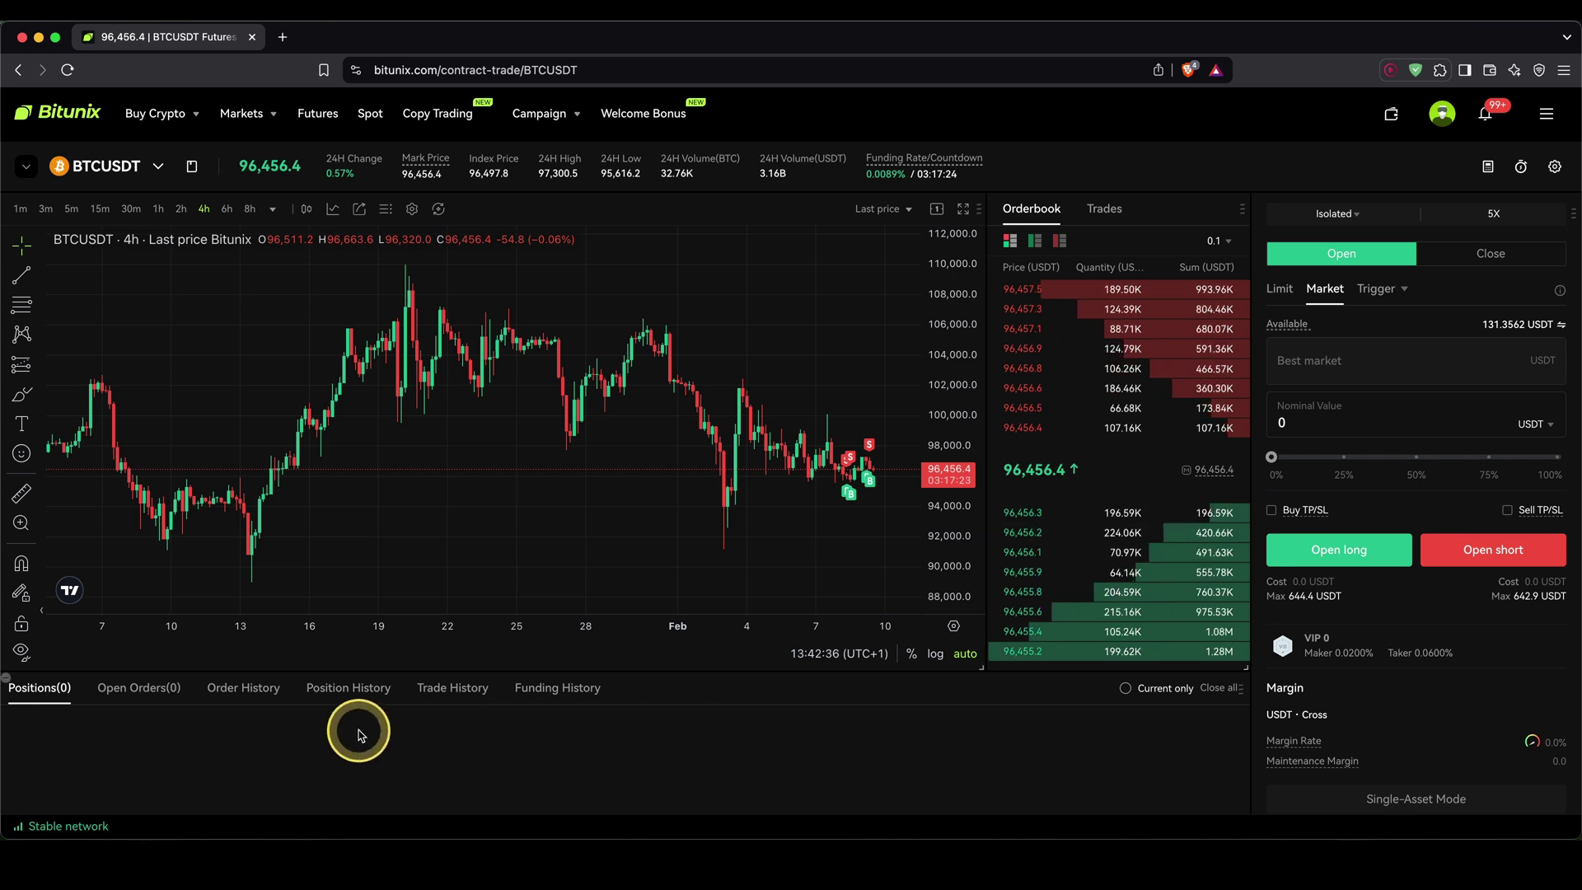
pyautogui.moveTo(70, 730)
pyautogui.mouseDown()
pyautogui.moveTo(91, 778)
pyautogui.moveTo(846, 819)
pyautogui.mouseUp()
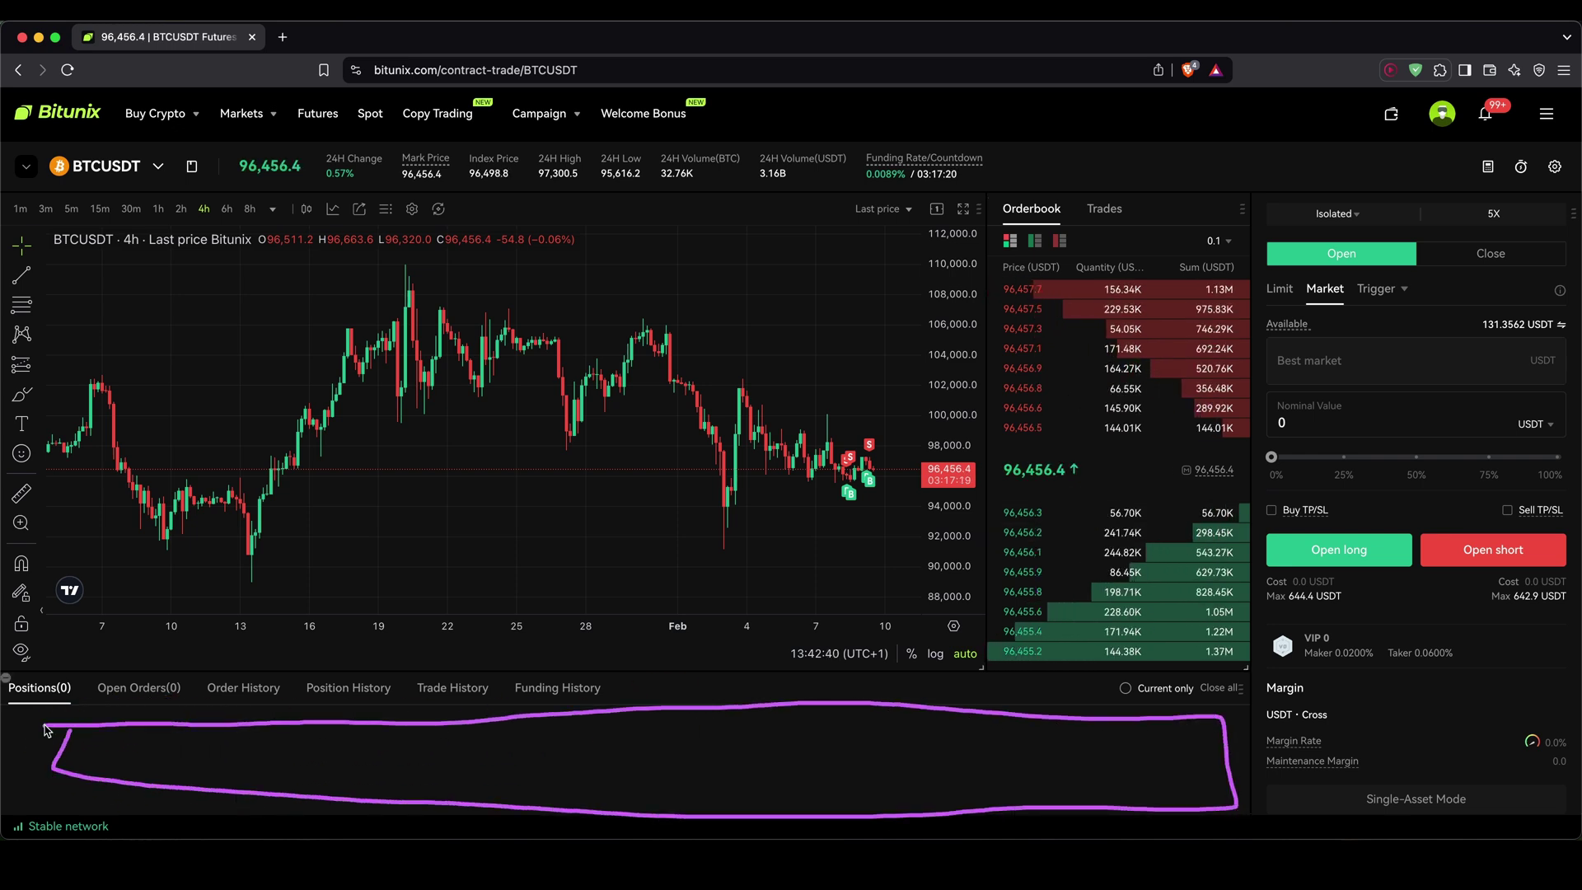
pyautogui.click(88, 745)
pyautogui.click(139, 717)
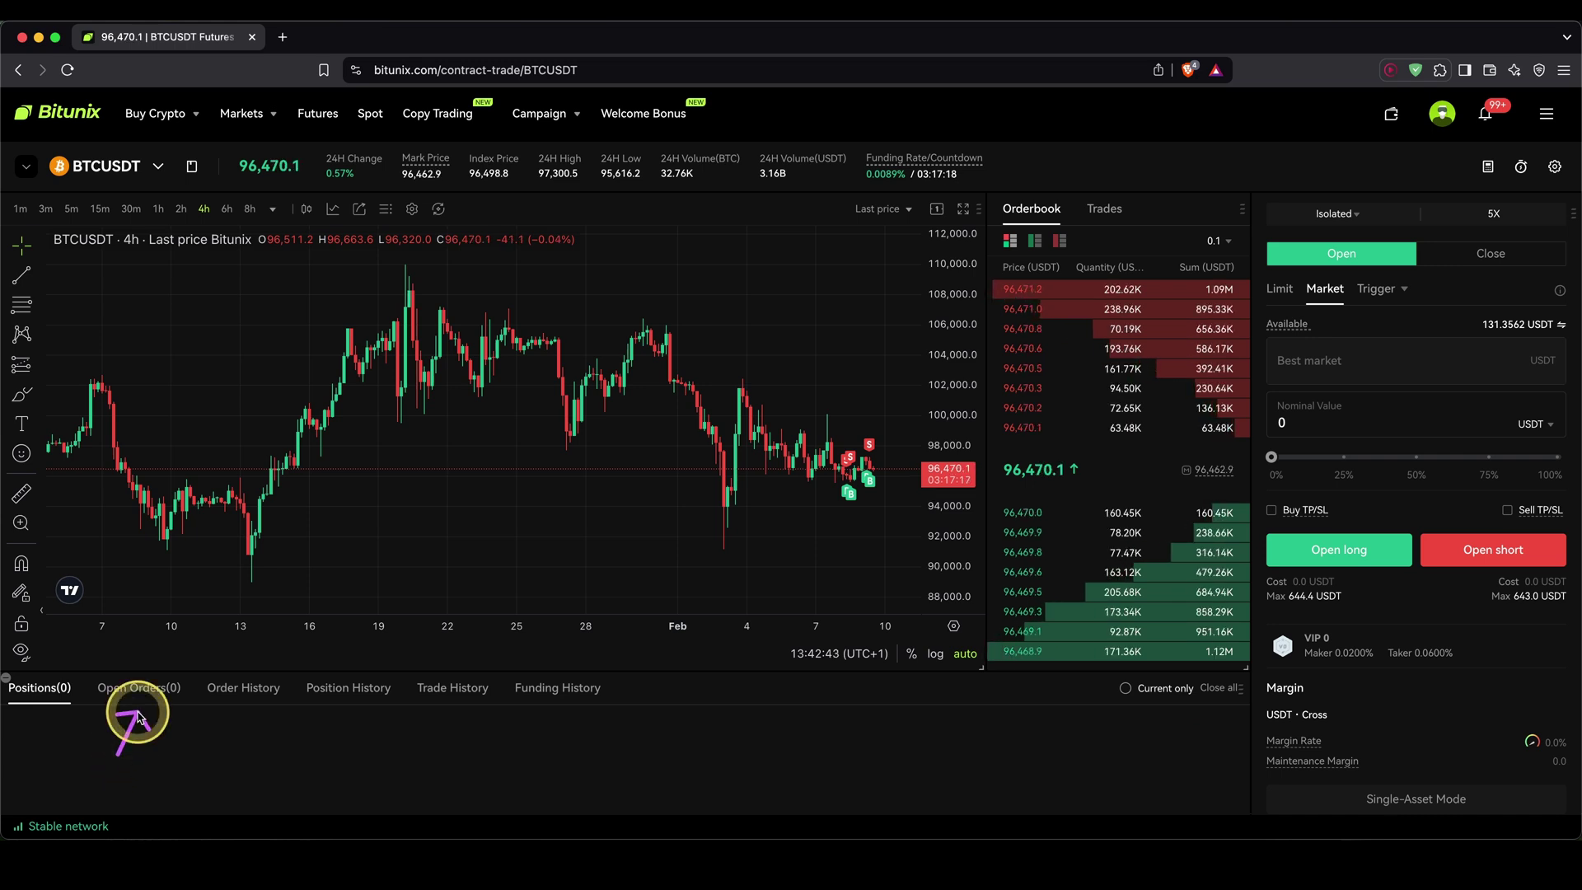
pyautogui.moveTo(220, 749); pyautogui.dragTo(247, 706)
pyautogui.moveTo(336, 742); pyautogui.dragTo(601, 700)
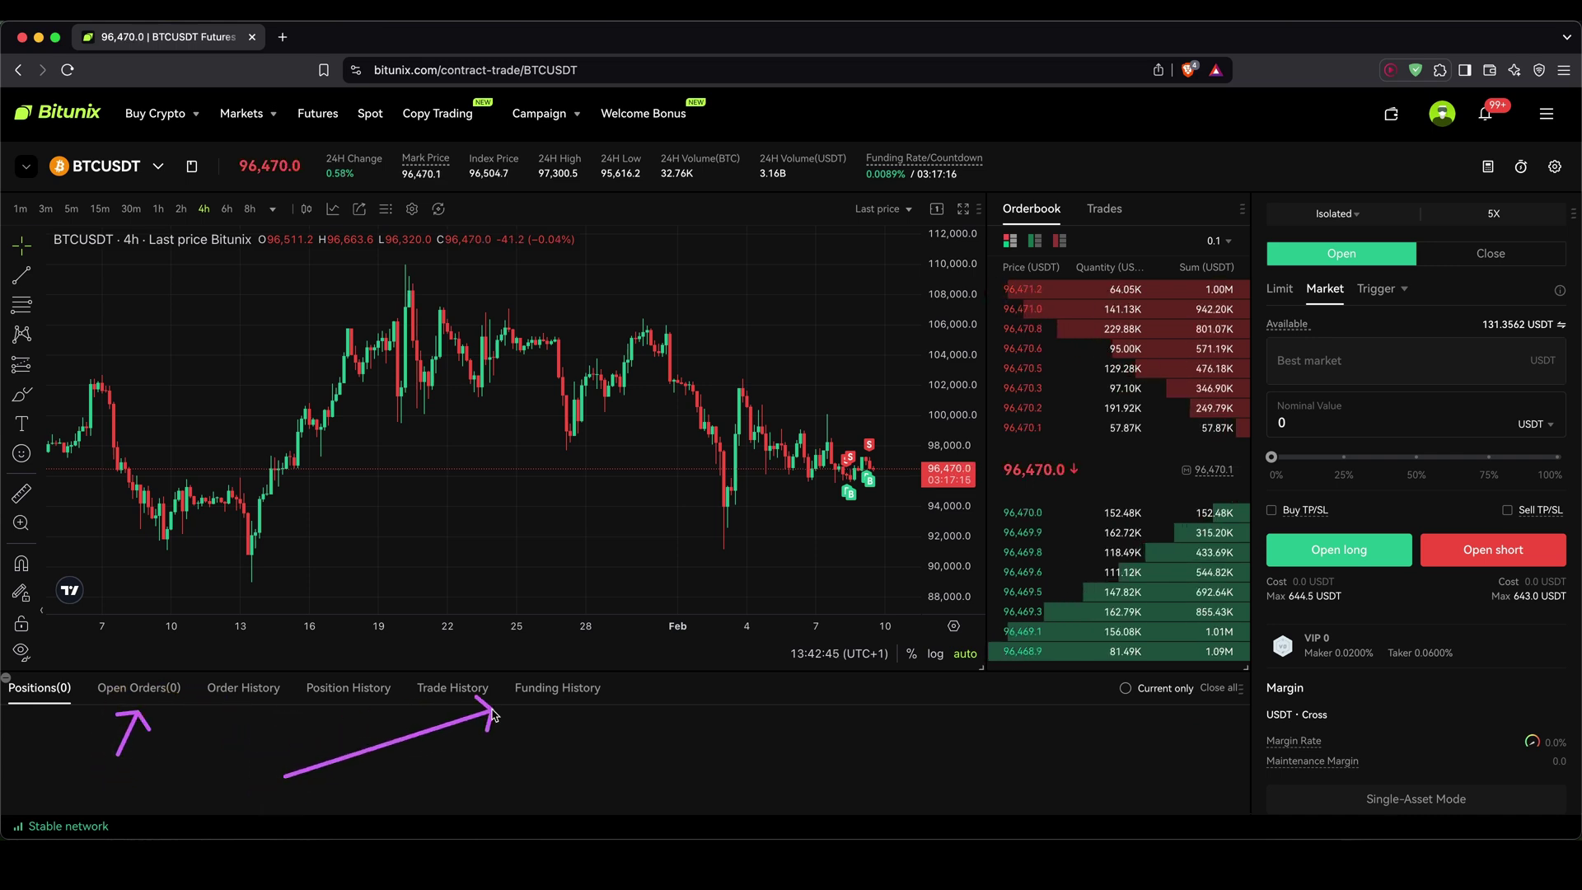
pyautogui.click(678, 709)
pyautogui.click(1333, 663)
pyautogui.scroll(-5, 1402, 635)
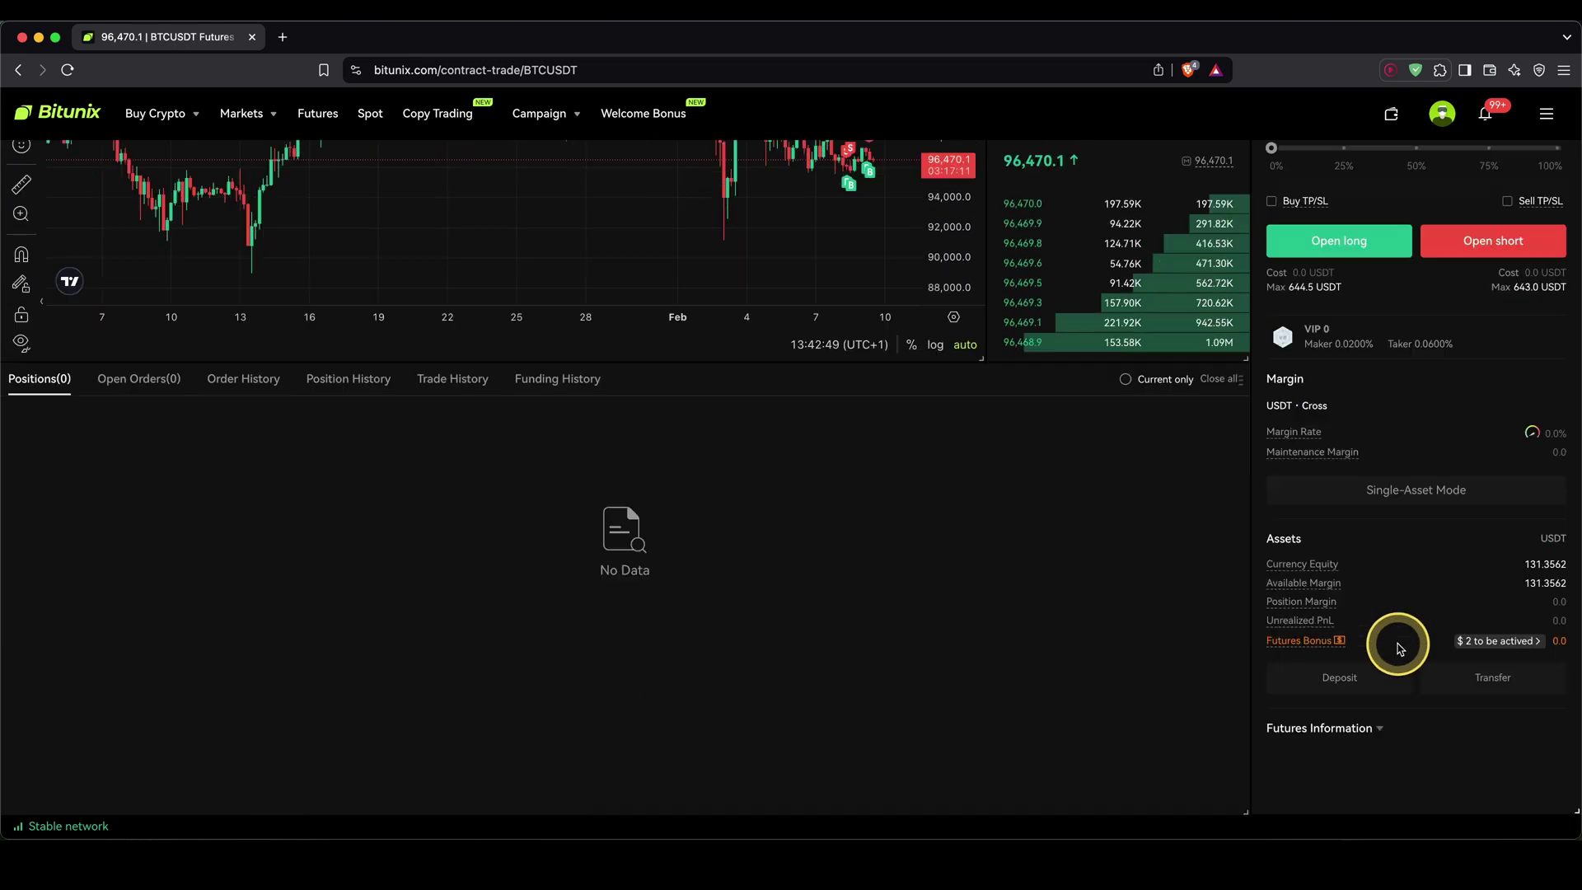
pyautogui.moveTo(1461, 554)
pyautogui.mouseDown()
pyautogui.moveTo(1508, 539)
pyautogui.moveTo(1464, 553)
pyautogui.mouseUp()
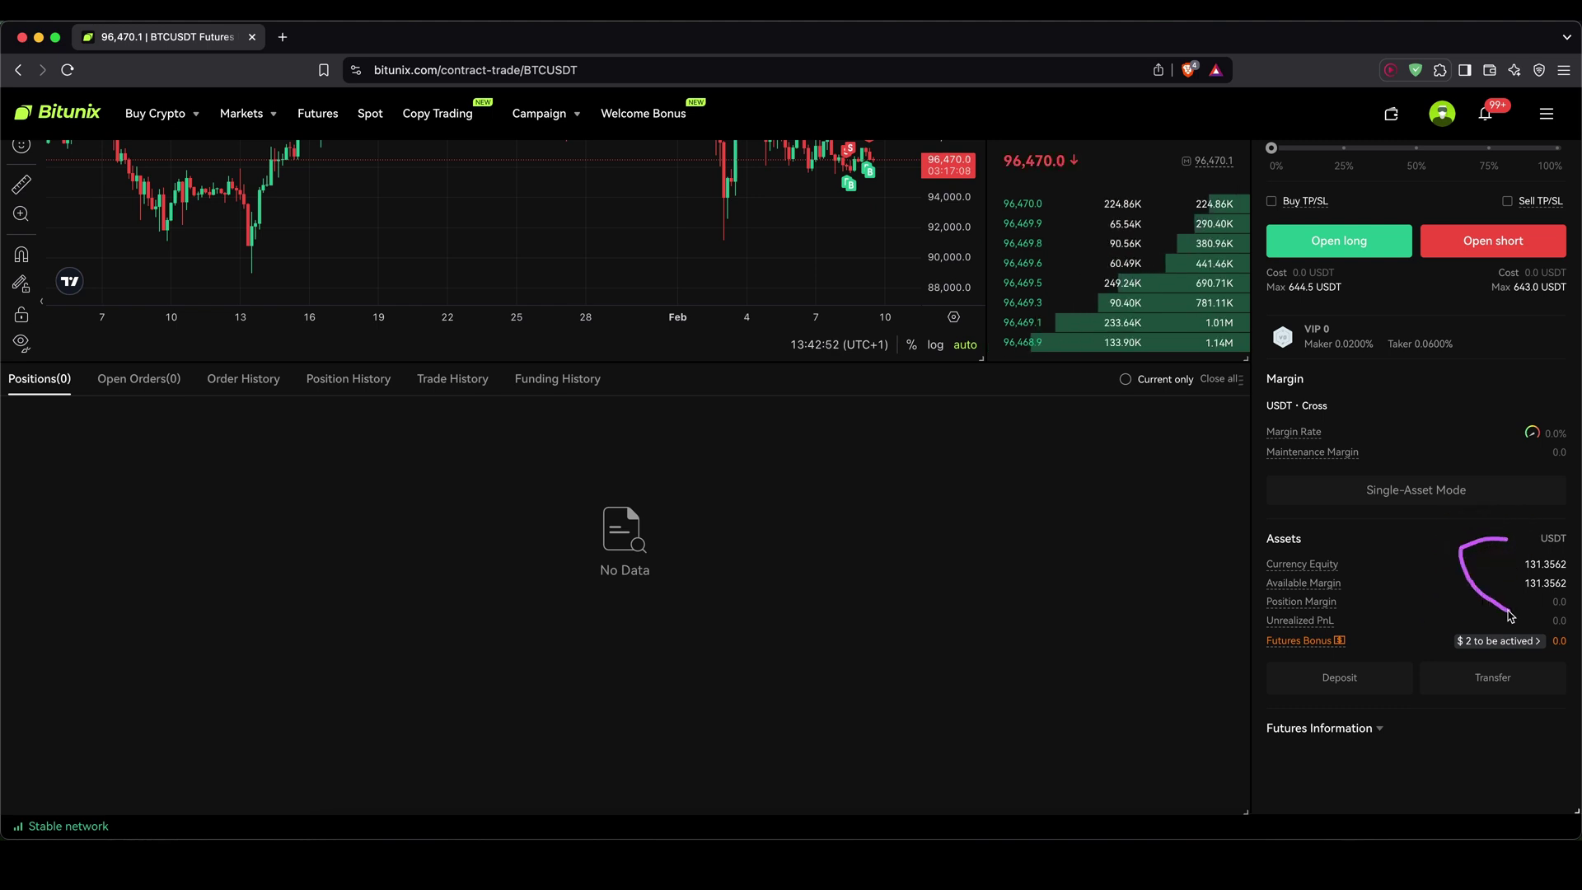
pyautogui.scroll(5, 1427, 593)
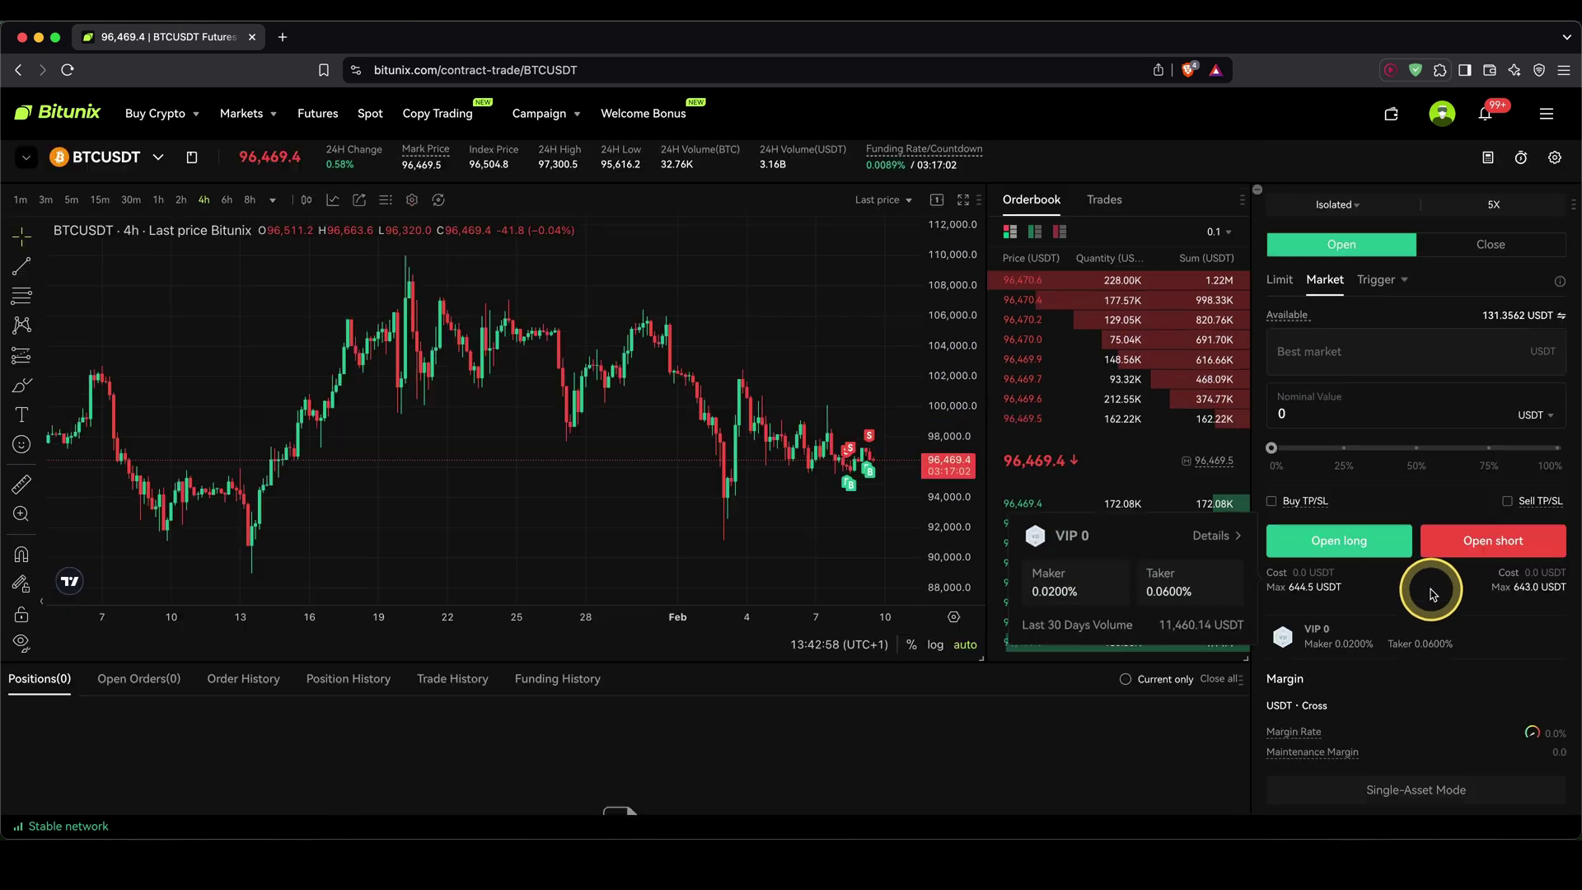
pyautogui.moveTo(1342, 198)
pyautogui.mouseDown()
pyautogui.moveTo(1275, 204)
pyautogui.moveTo(1317, 239)
pyautogui.mouseUp()
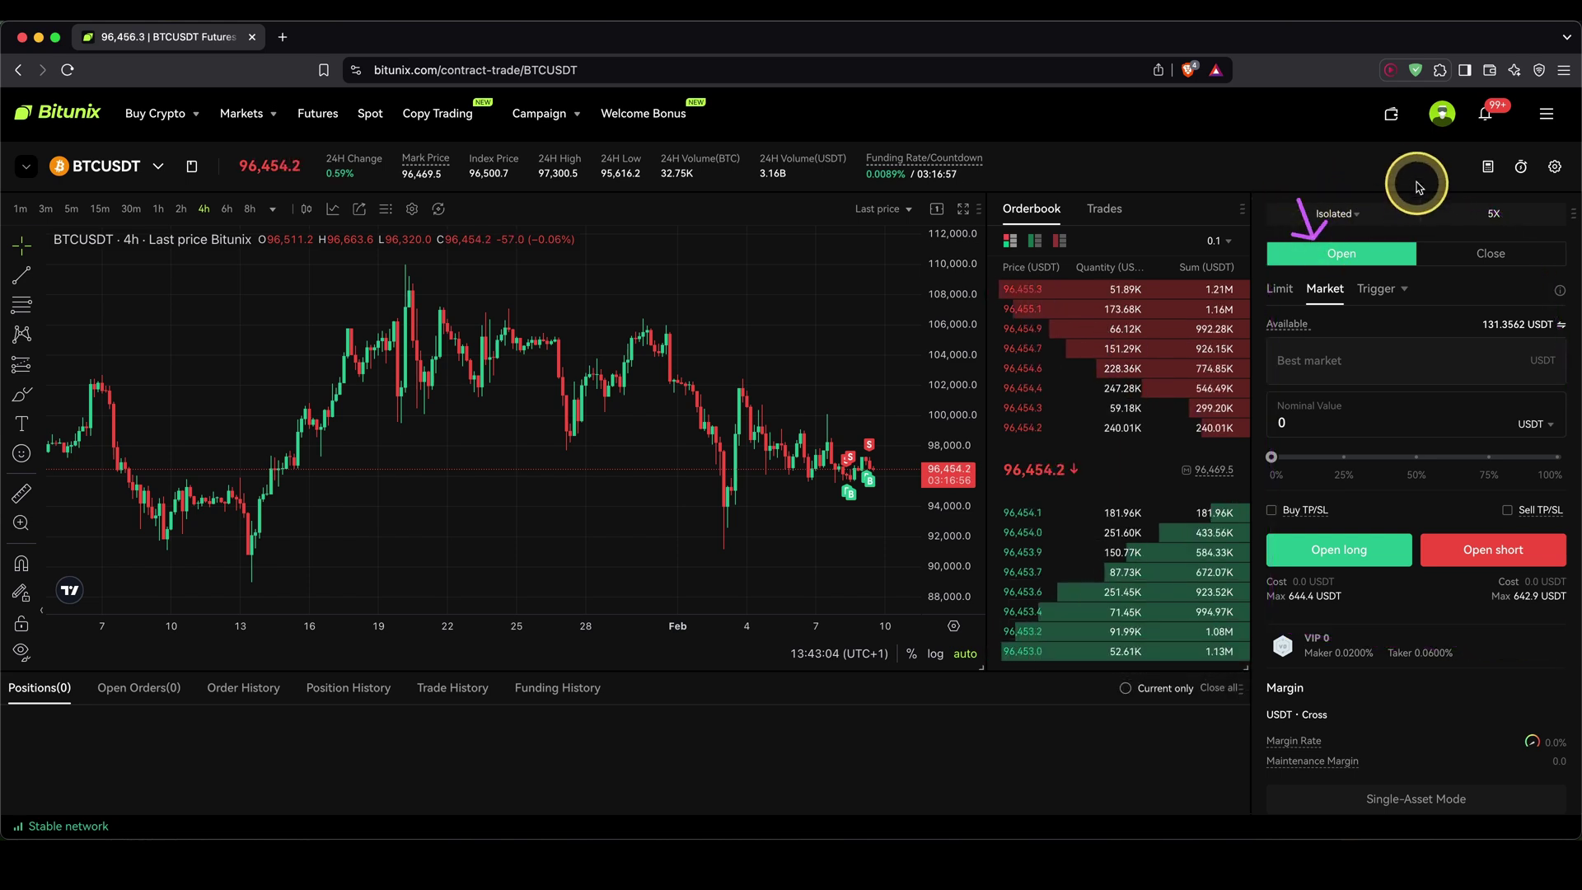
pyautogui.moveTo(1429, 186); pyautogui.dragTo(1471, 250)
pyautogui.moveTo(1207, 328); pyautogui.dragTo(1234, 326)
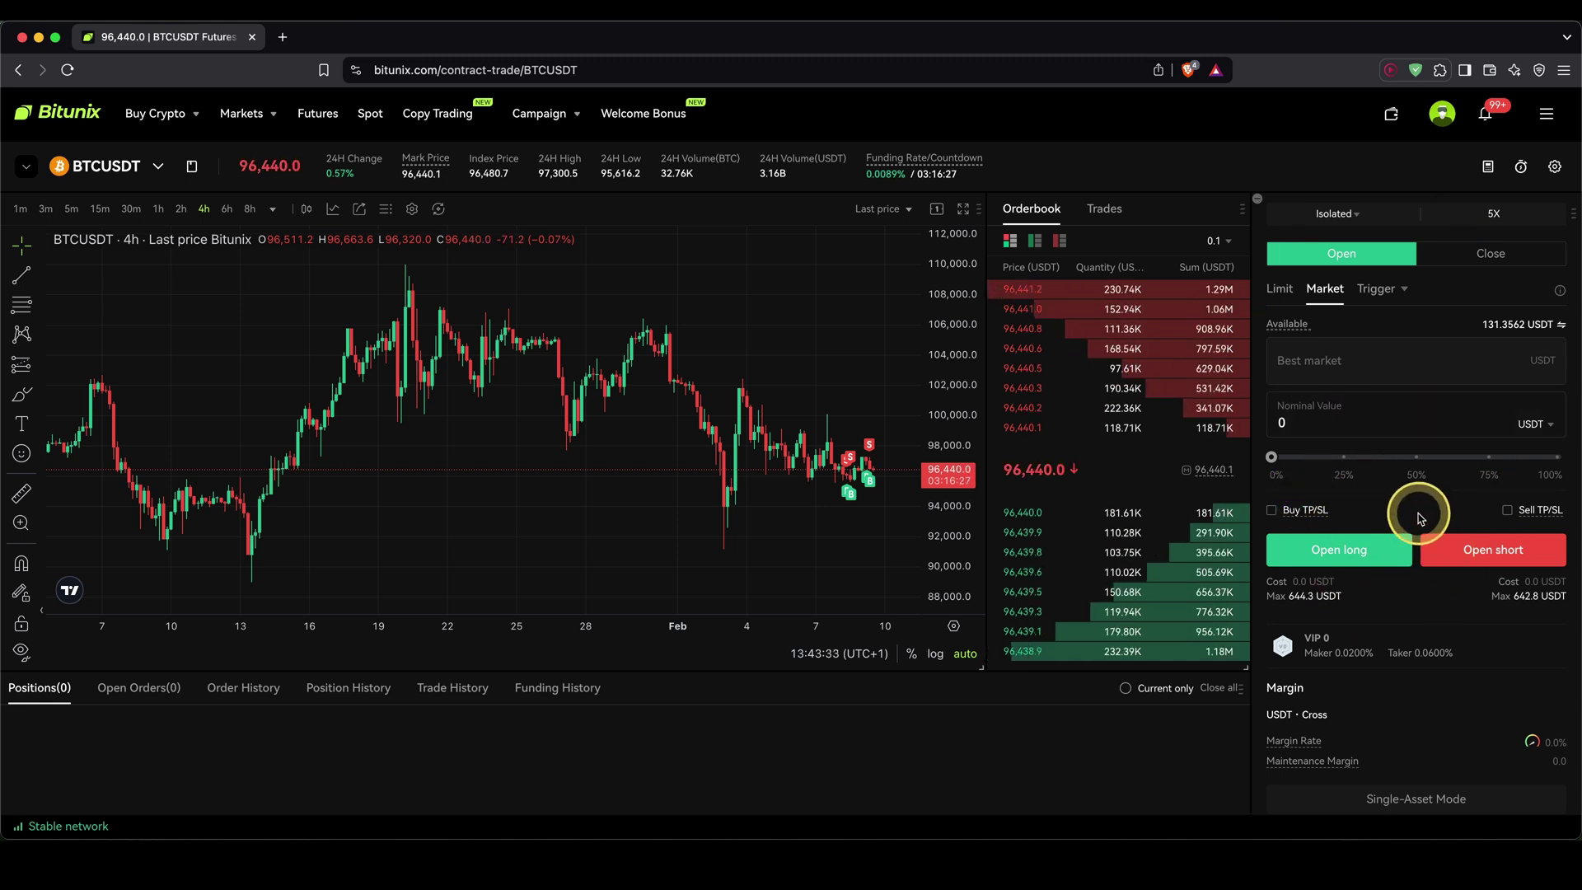
# Step: Keep Isolated margin and lower BTCUSDT leverage from maximum to 5x
pyautogui.click(1349, 218)
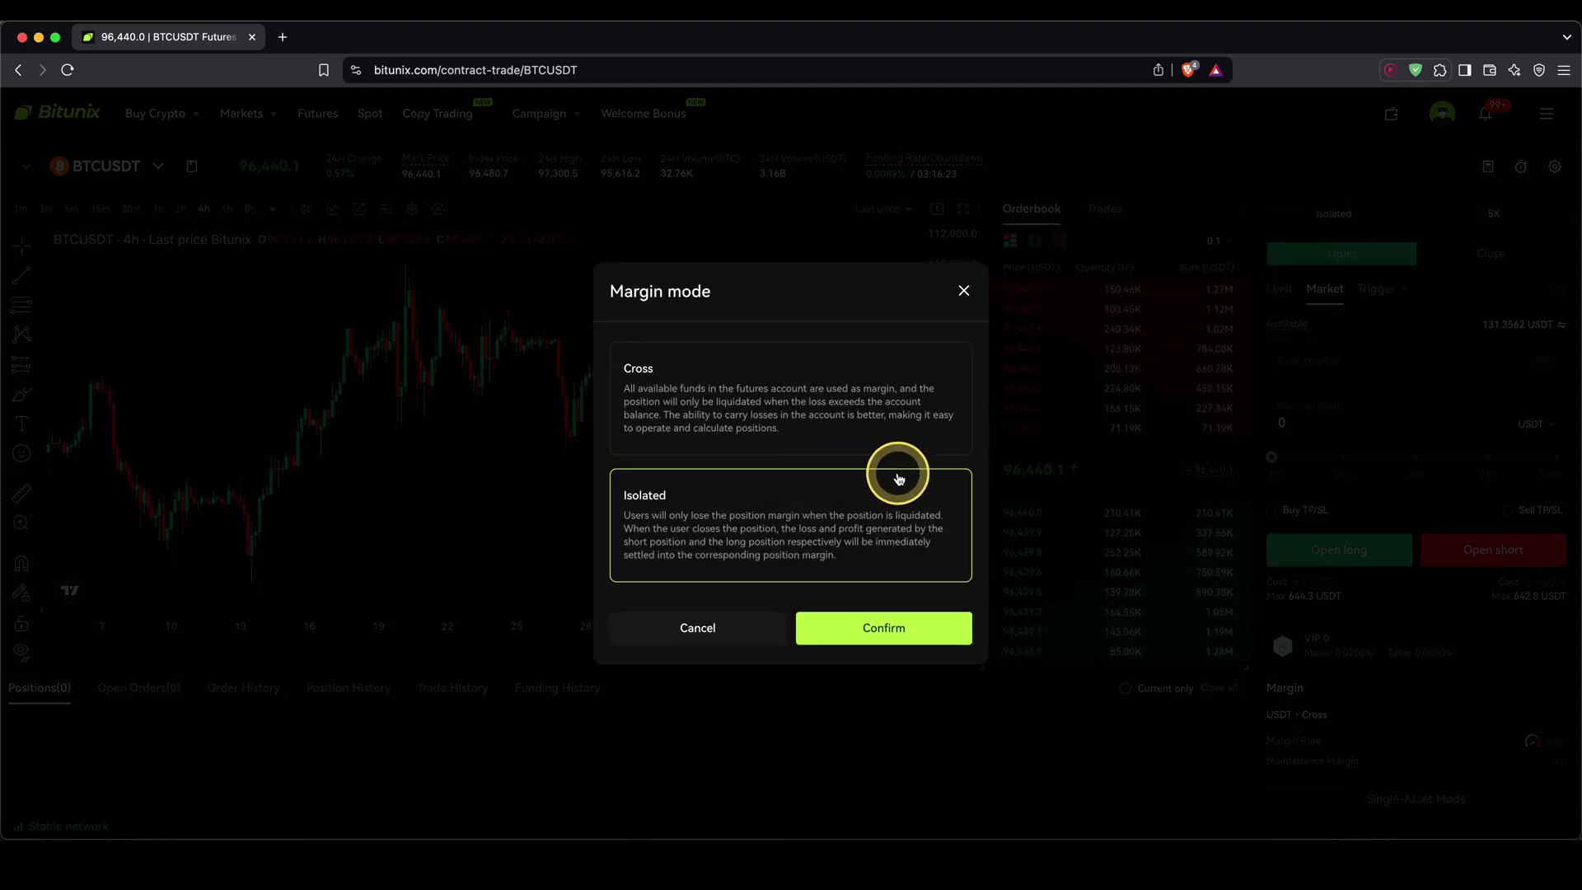
pyautogui.click(965, 292)
pyautogui.click(1504, 216)
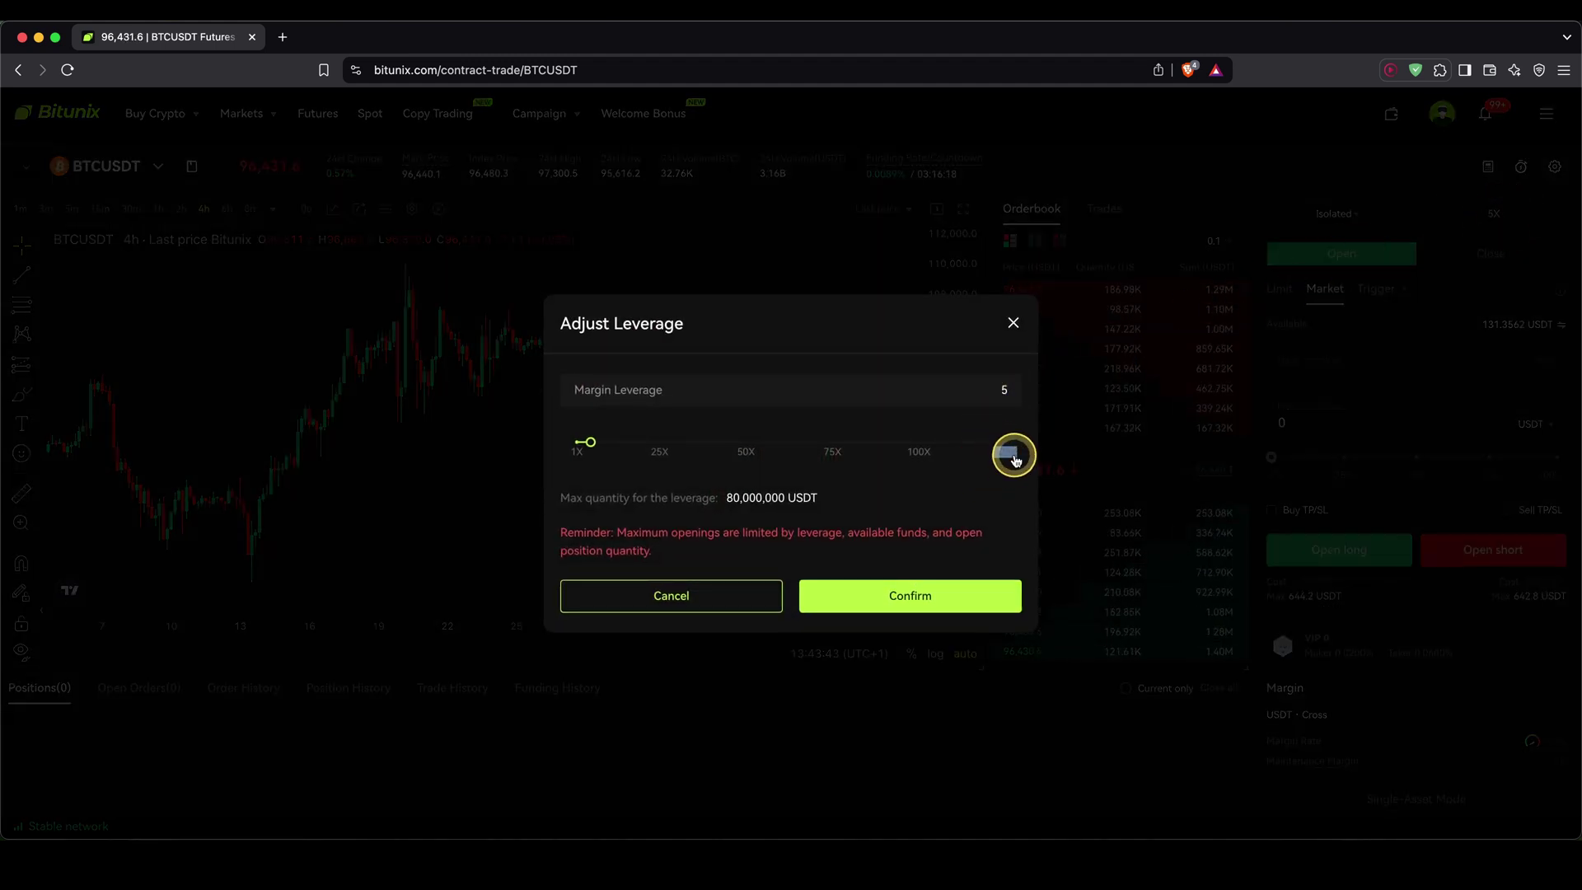
pyautogui.moveTo(1015, 459); pyautogui.dragTo(592, 445)
pyautogui.click(919, 595)
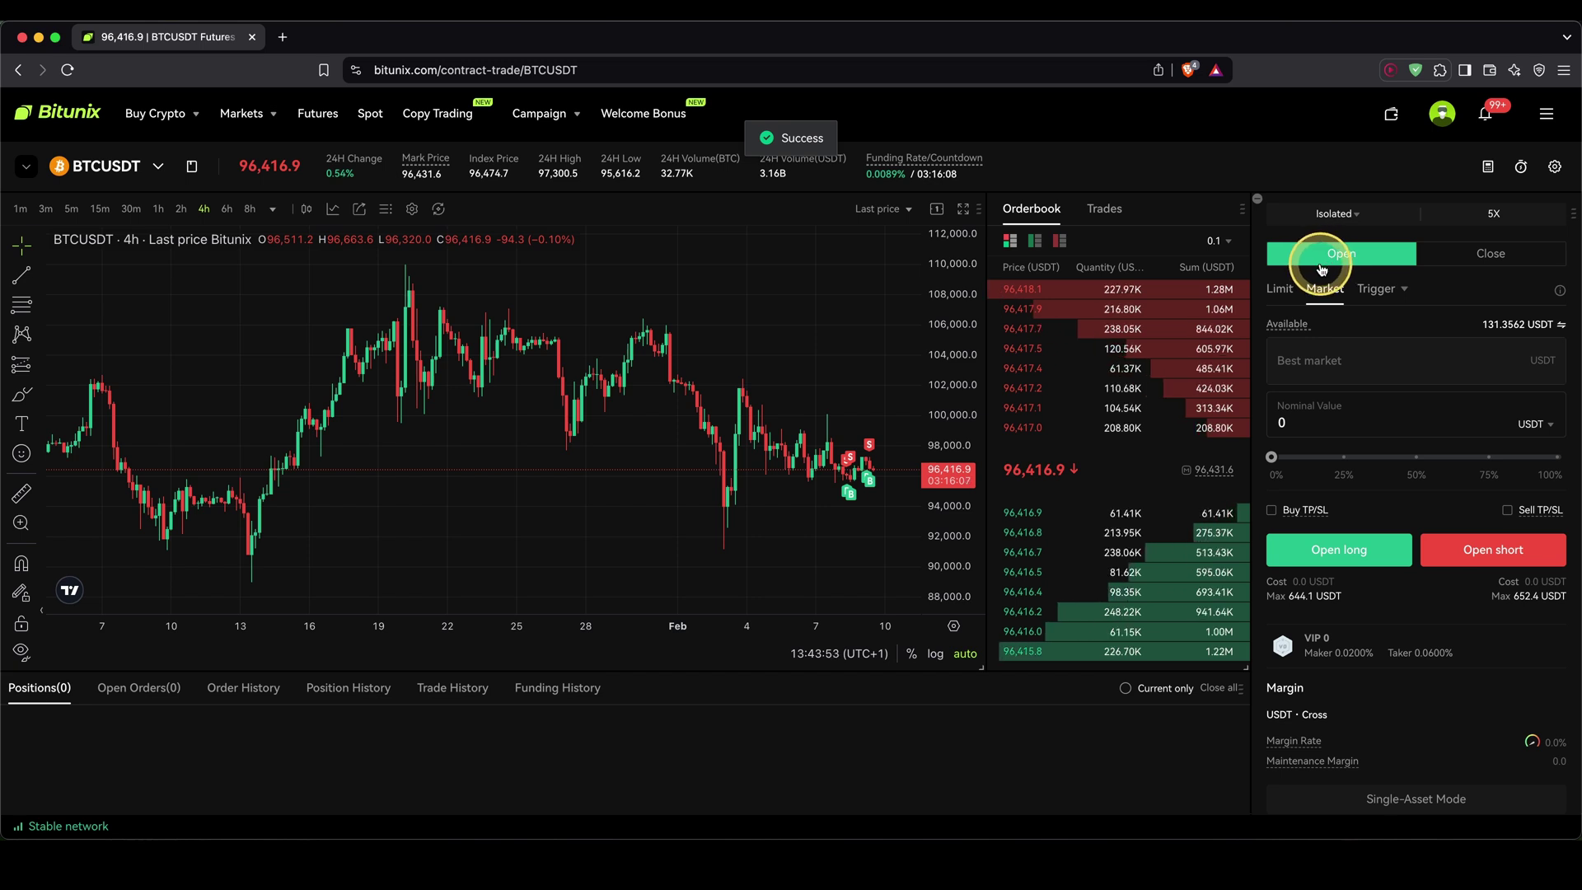
pyautogui.click(1278, 294)
pyautogui.click(1329, 293)
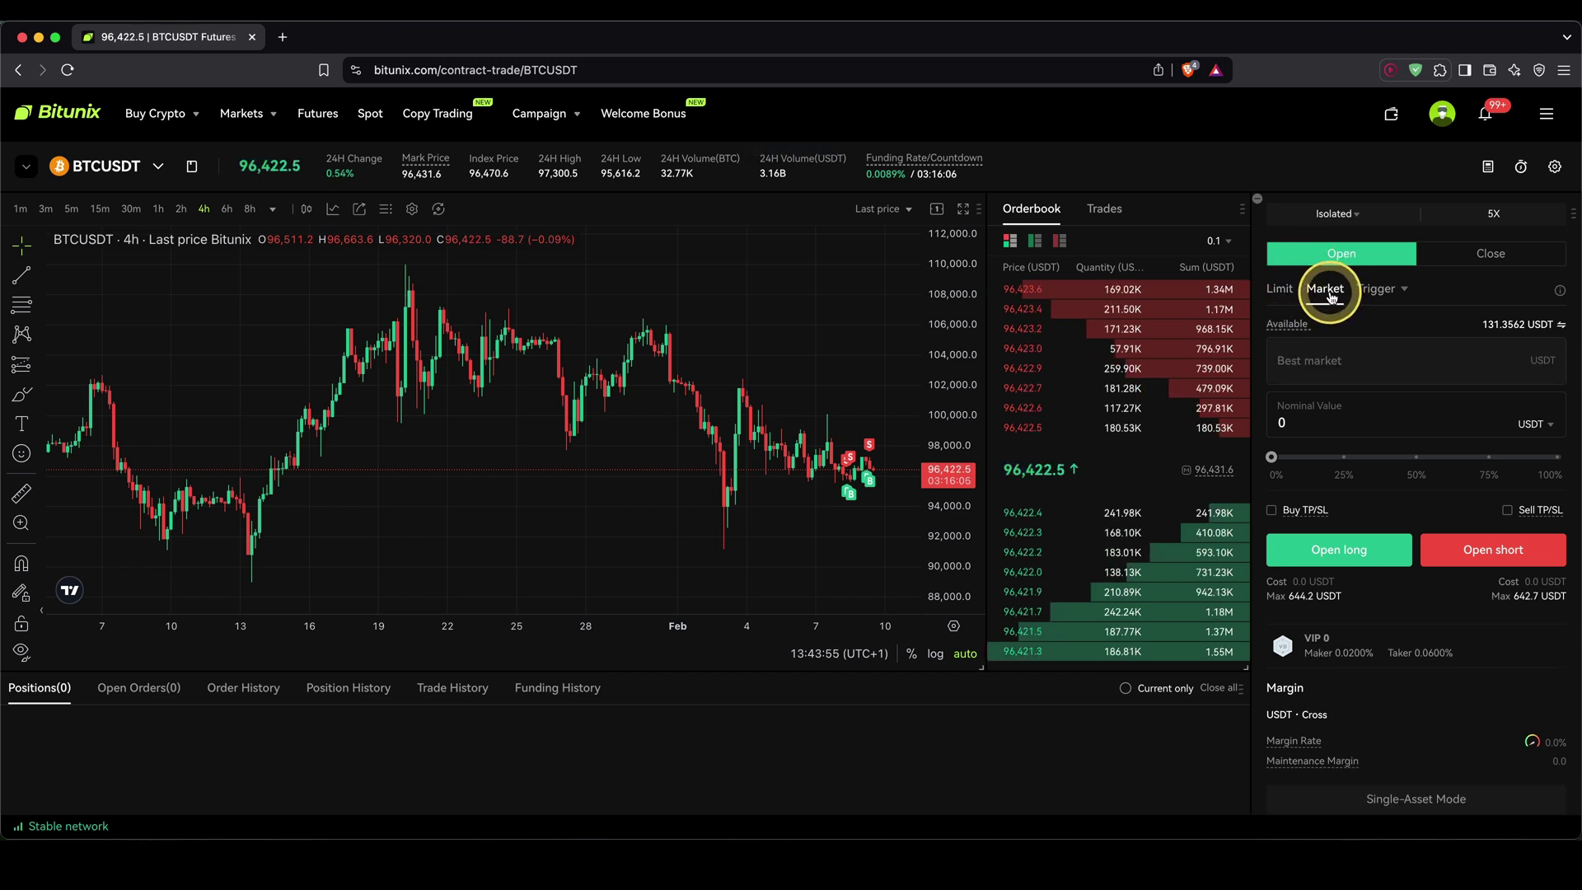
pyautogui.click(1281, 292)
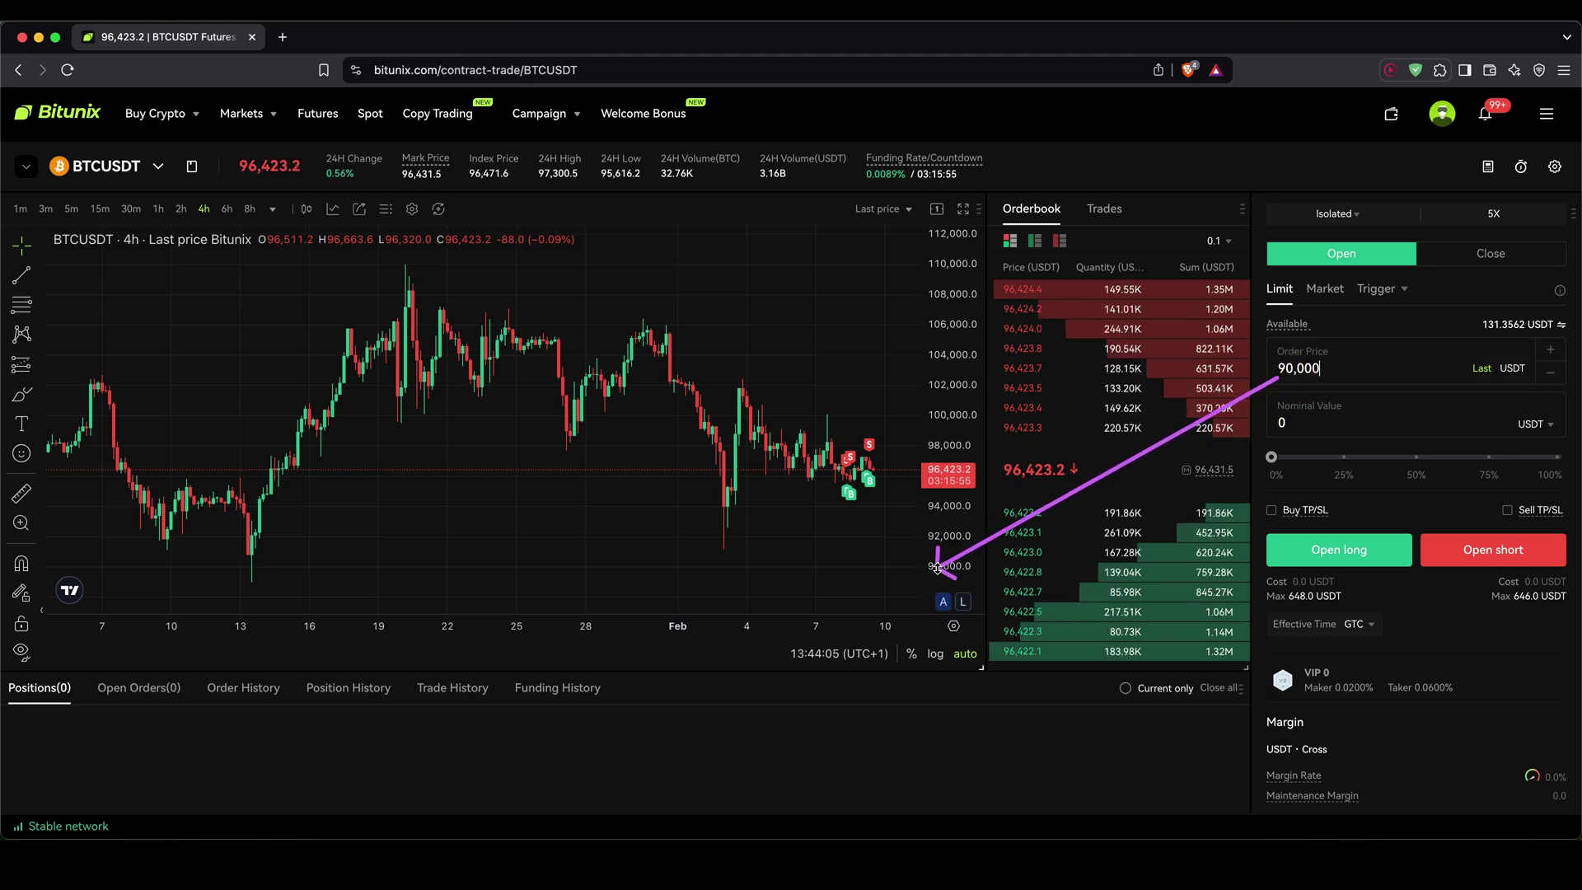
pyautogui.moveTo(938, 567); pyautogui.dragTo(752, 567)
pyautogui.moveTo(867, 482); pyautogui.dragTo(893, 559)
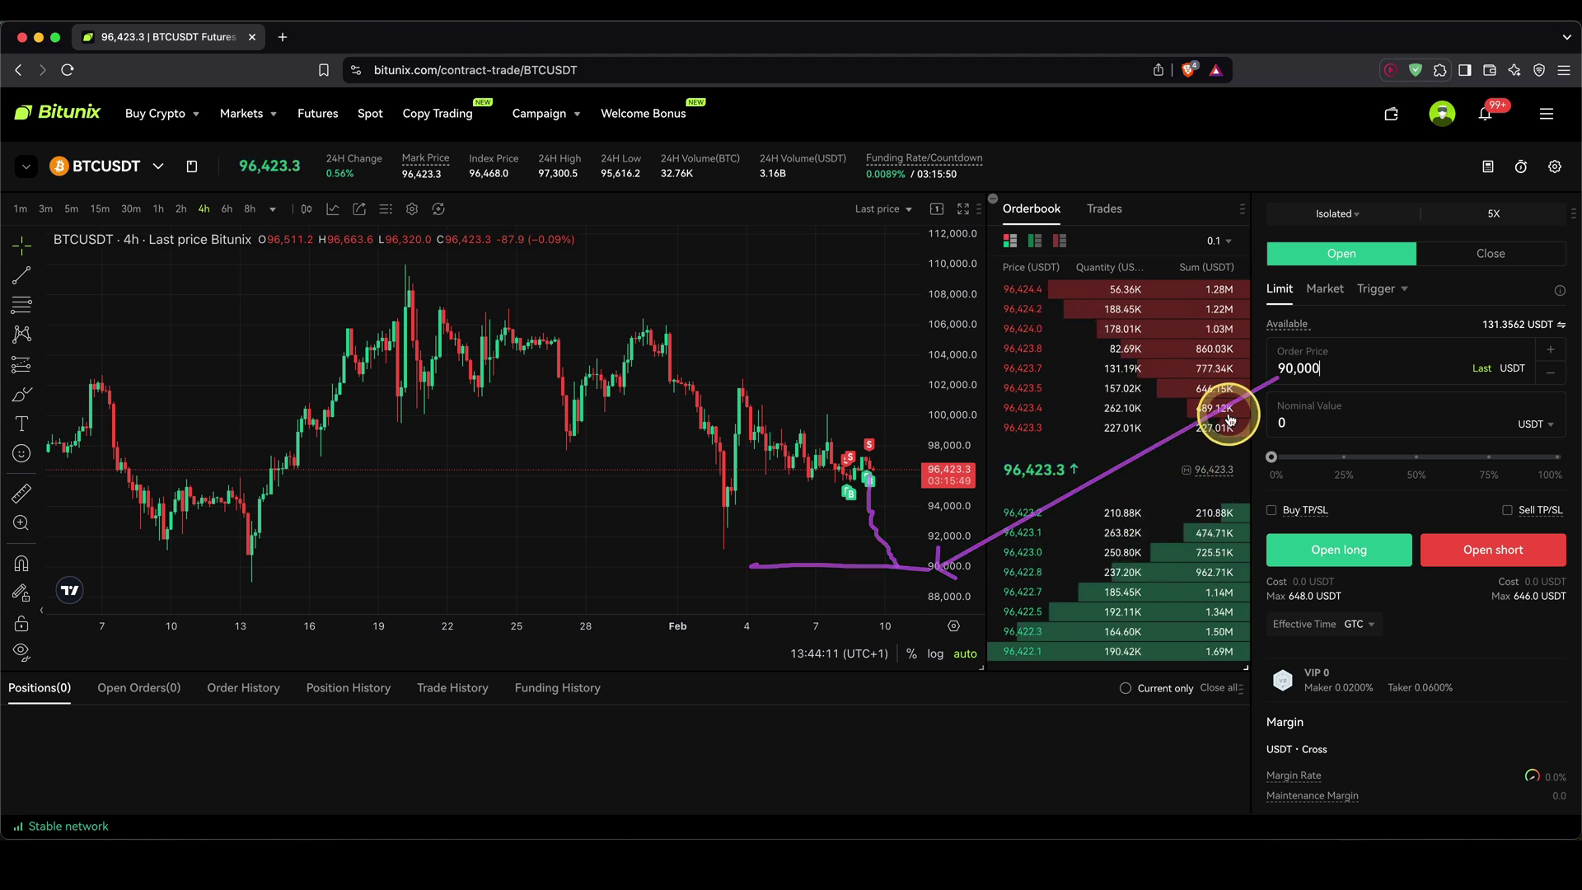
pyautogui.click(1327, 288)
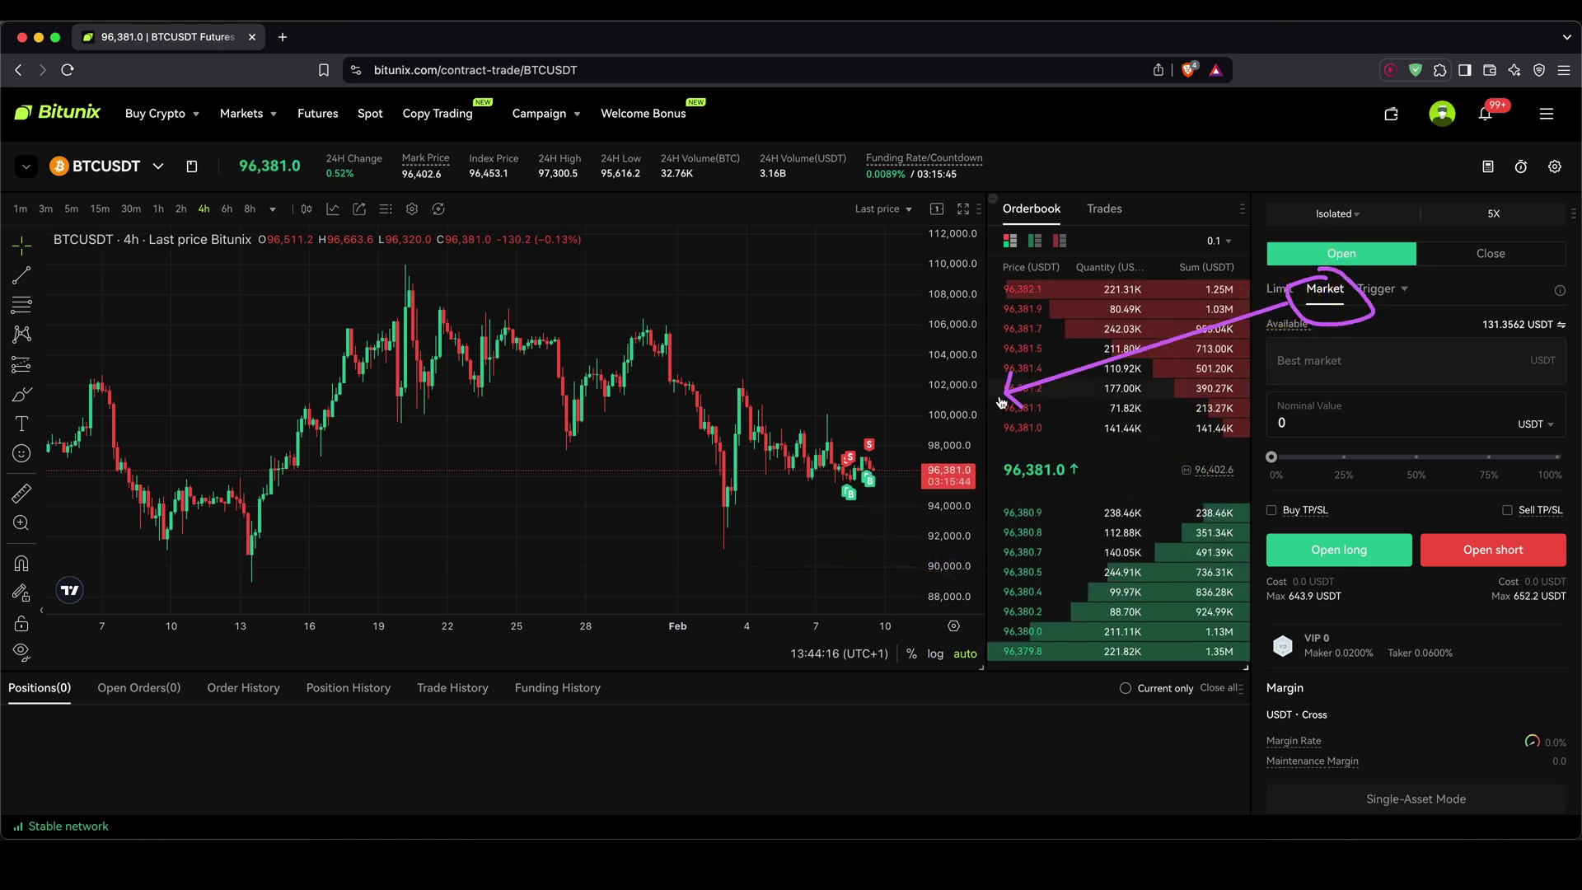
pyautogui.moveTo(1001, 402); pyautogui.dragTo(877, 466)
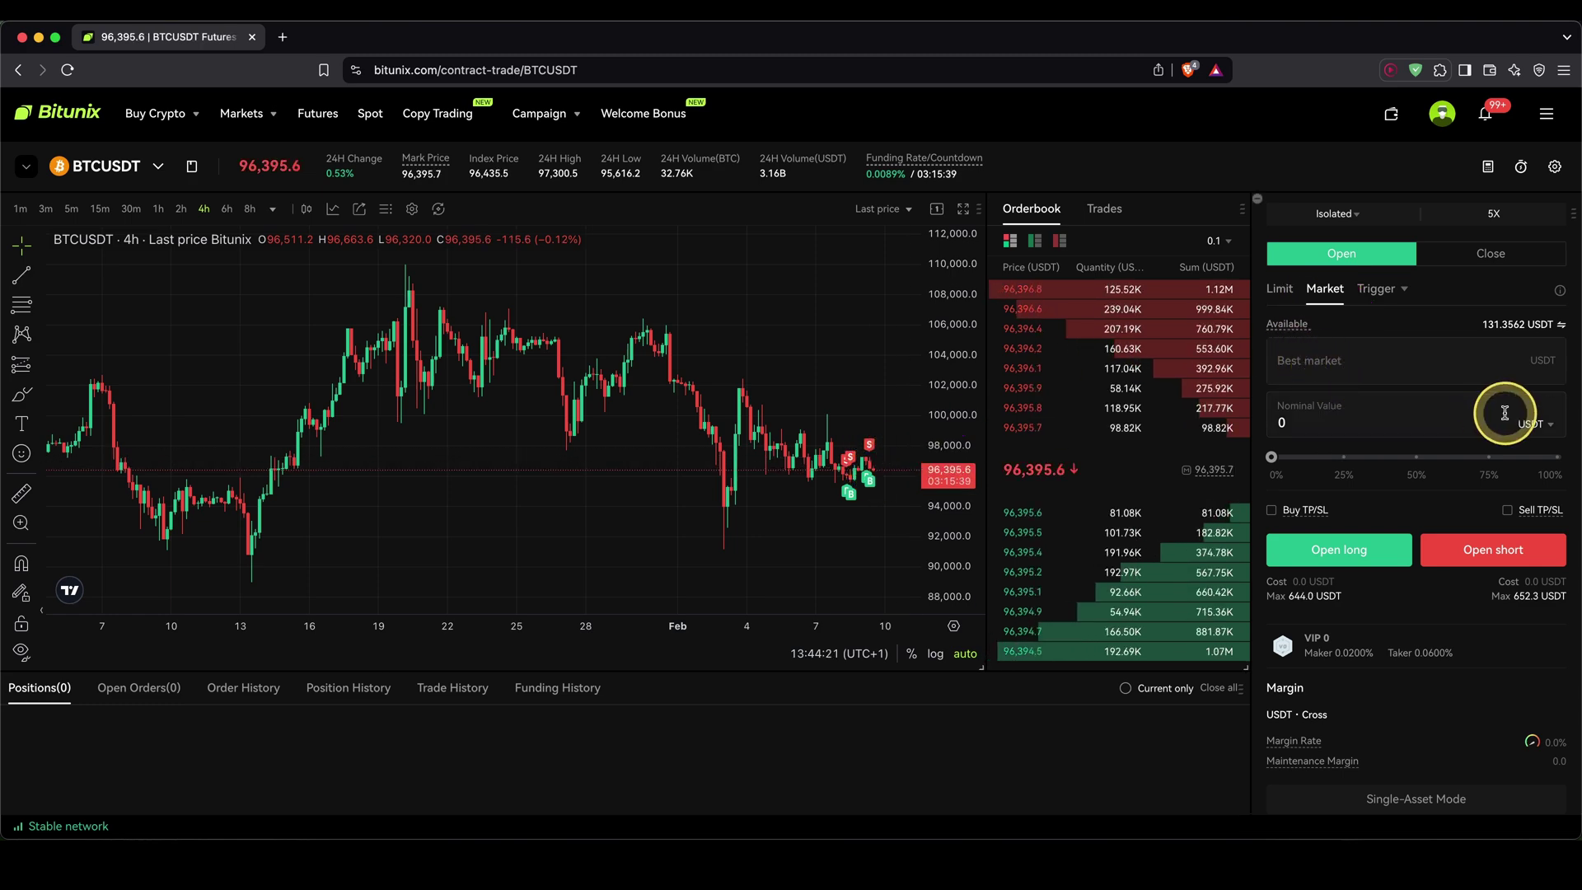
# Step: Keep USDT (Nominal Value) as the order unit and enter 500 as nominal value
pyautogui.click(1533, 423)
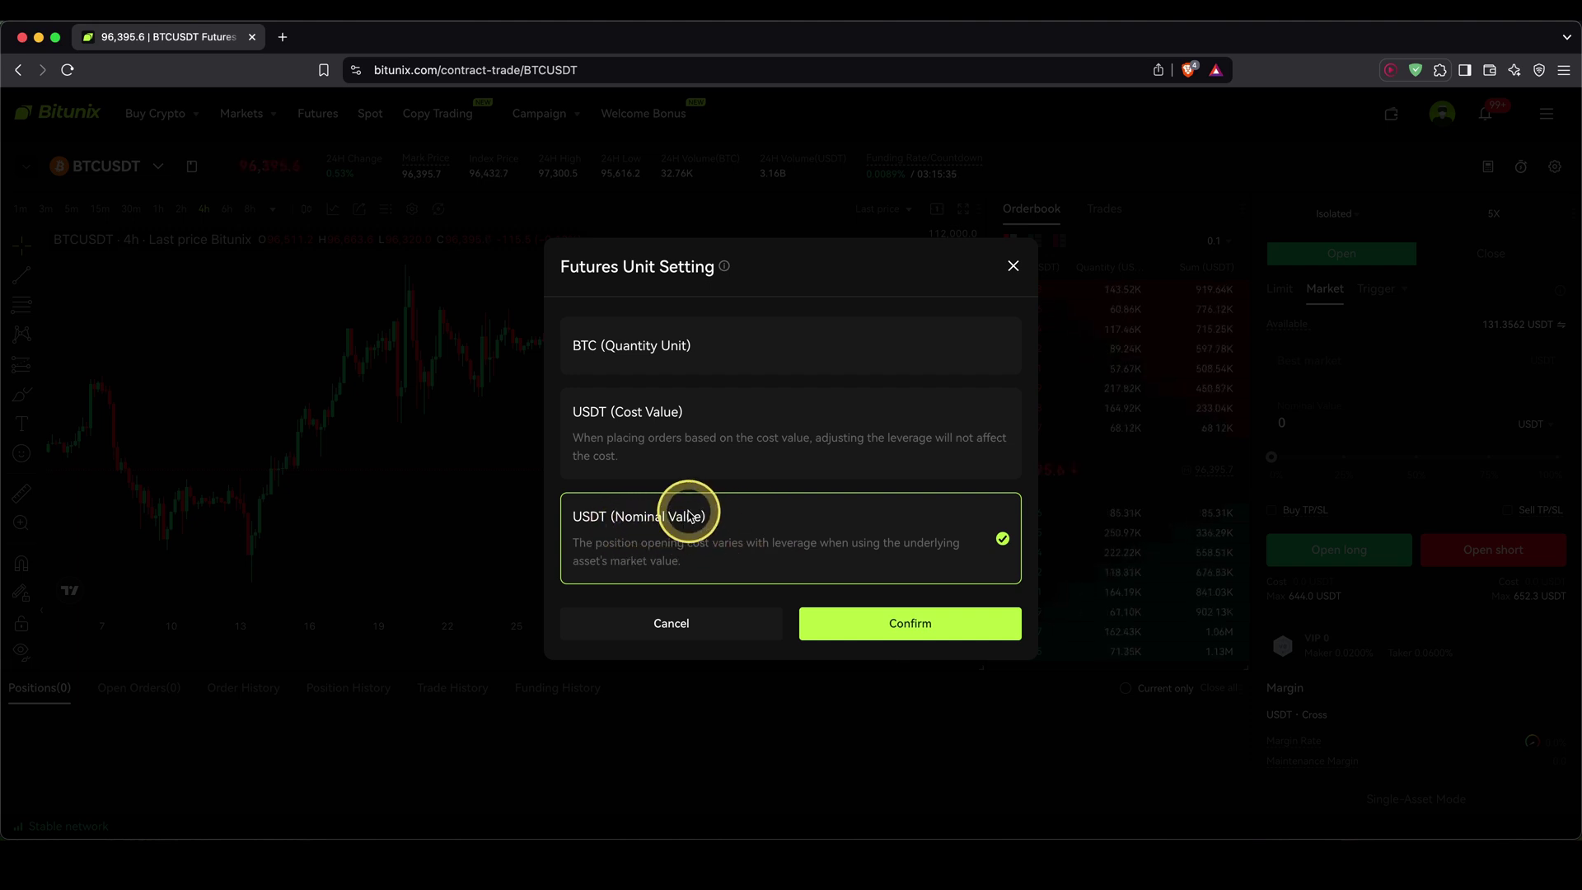
pyautogui.moveTo(654, 502); pyautogui.dragTo(534, 539)
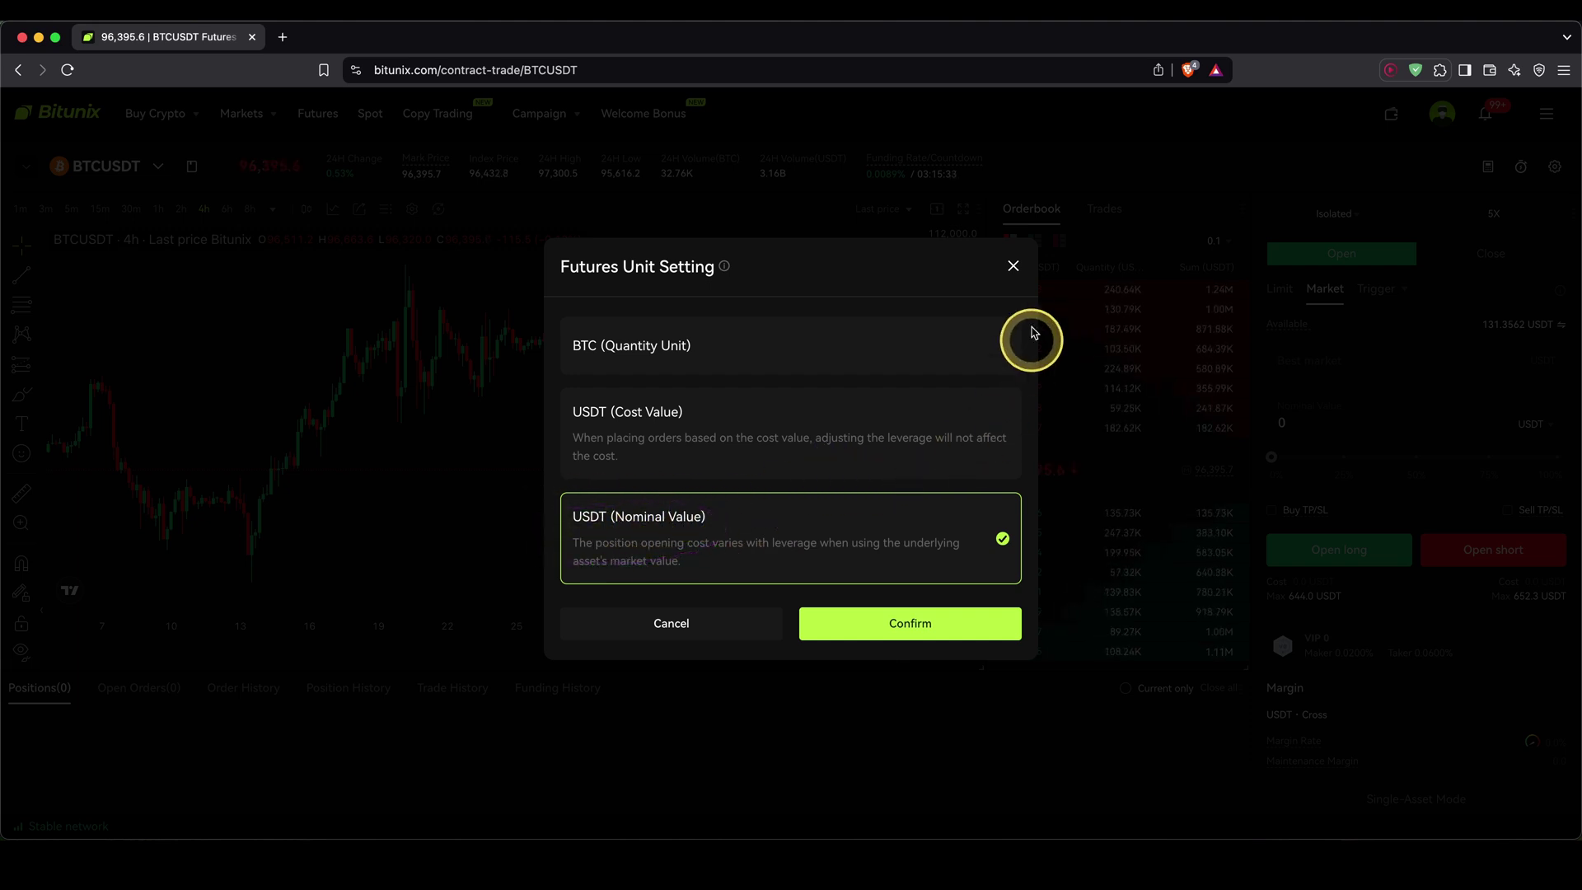
pyautogui.click(1014, 265)
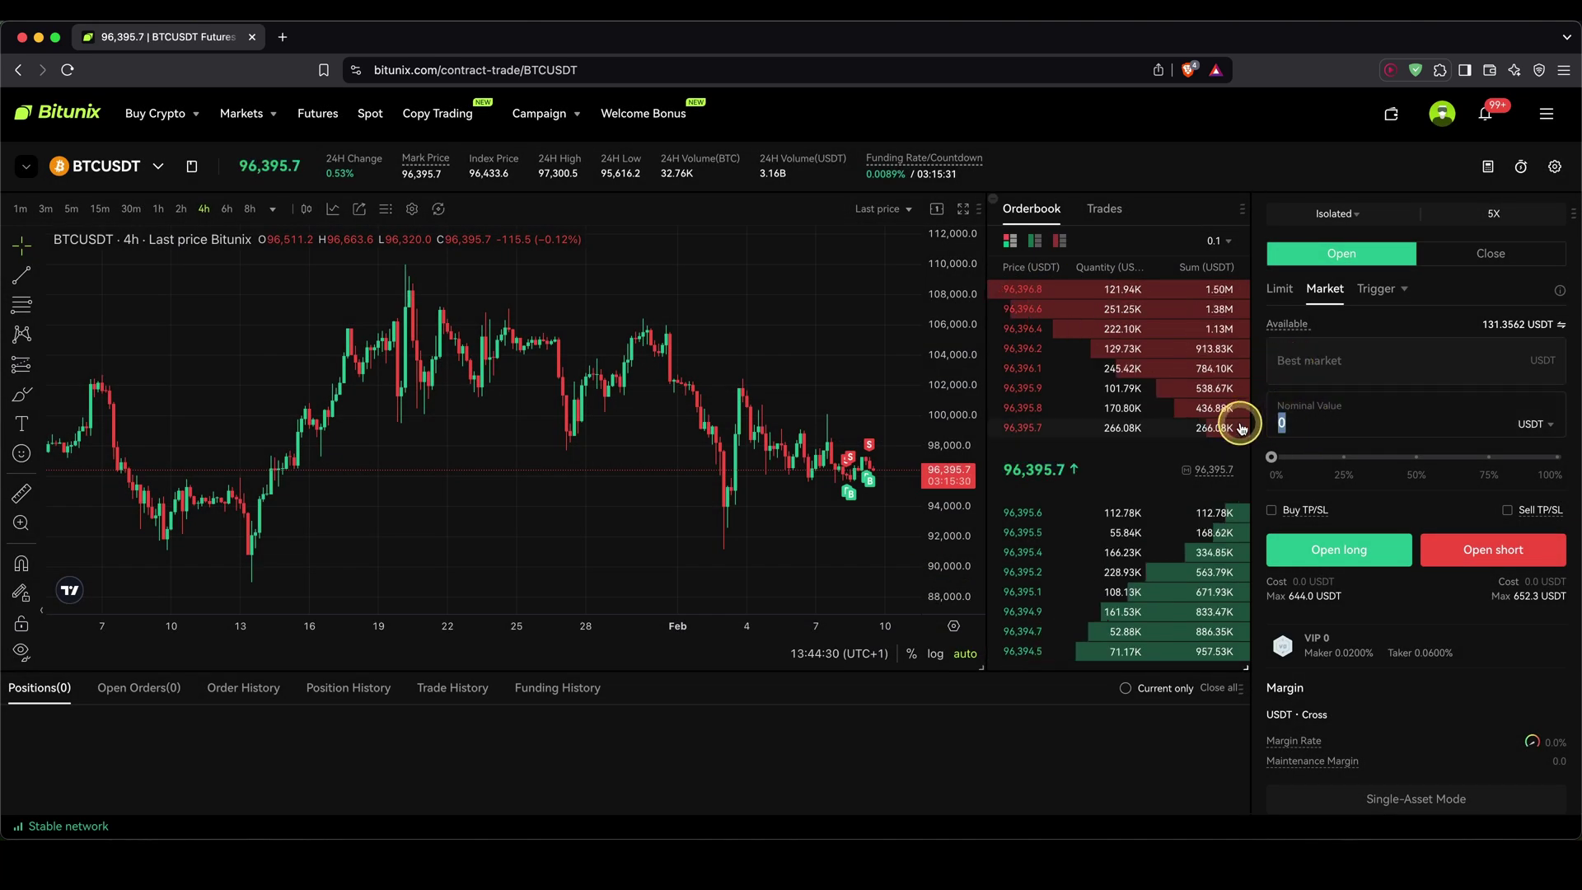
pyautogui.write('500')
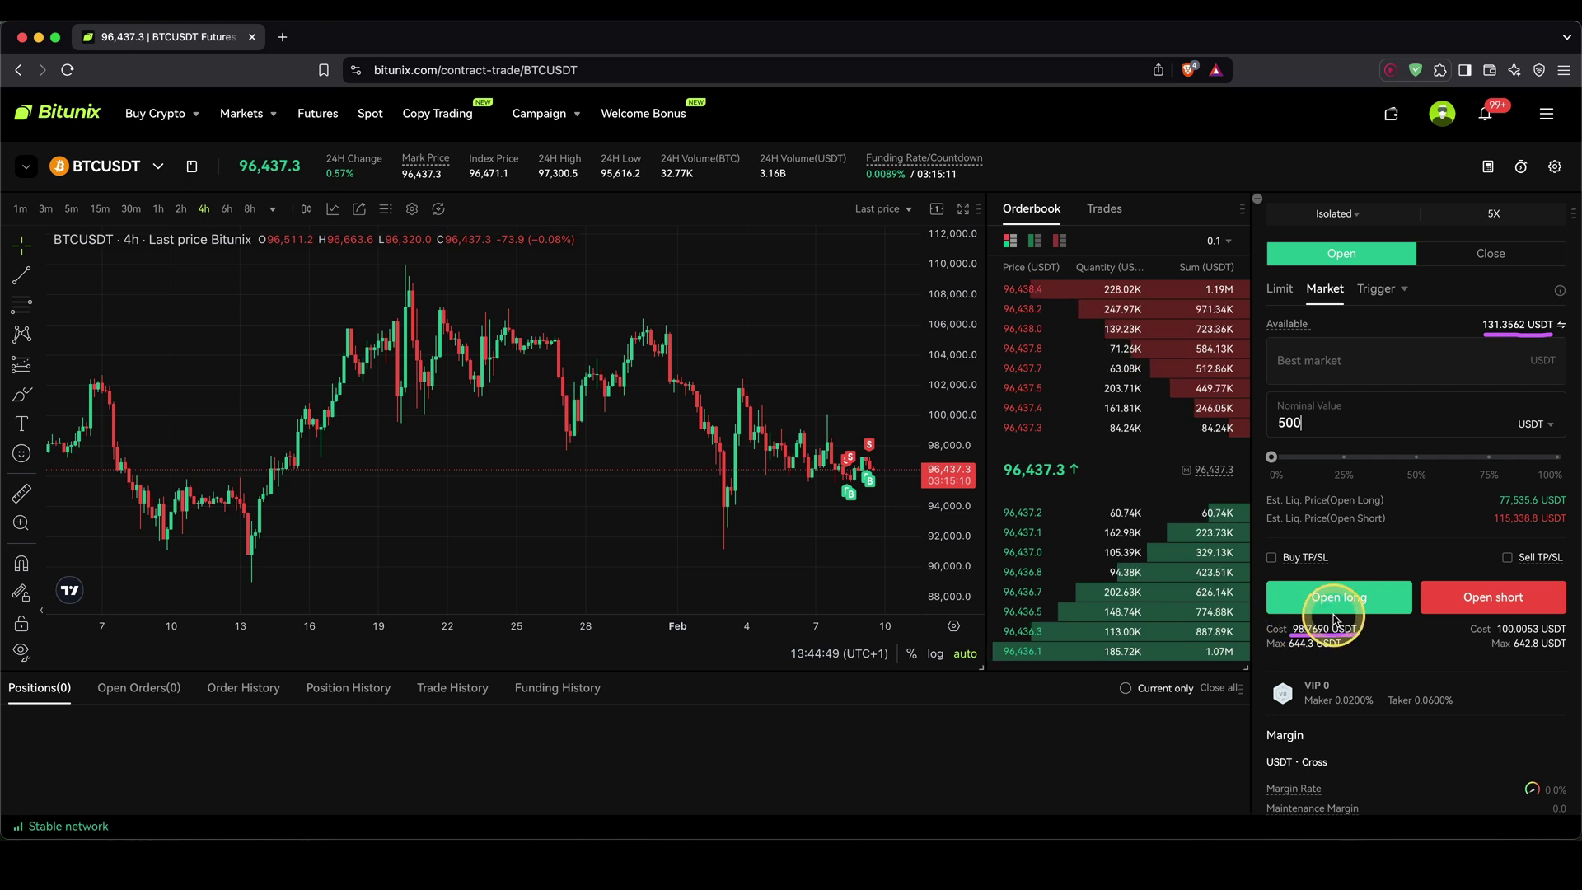
pyautogui.moveTo(1356, 620)
pyautogui.mouseDown()
pyautogui.moveTo(1493, 236)
pyautogui.moveTo(1476, 220)
pyautogui.moveTo(1419, 276)
pyautogui.mouseUp()
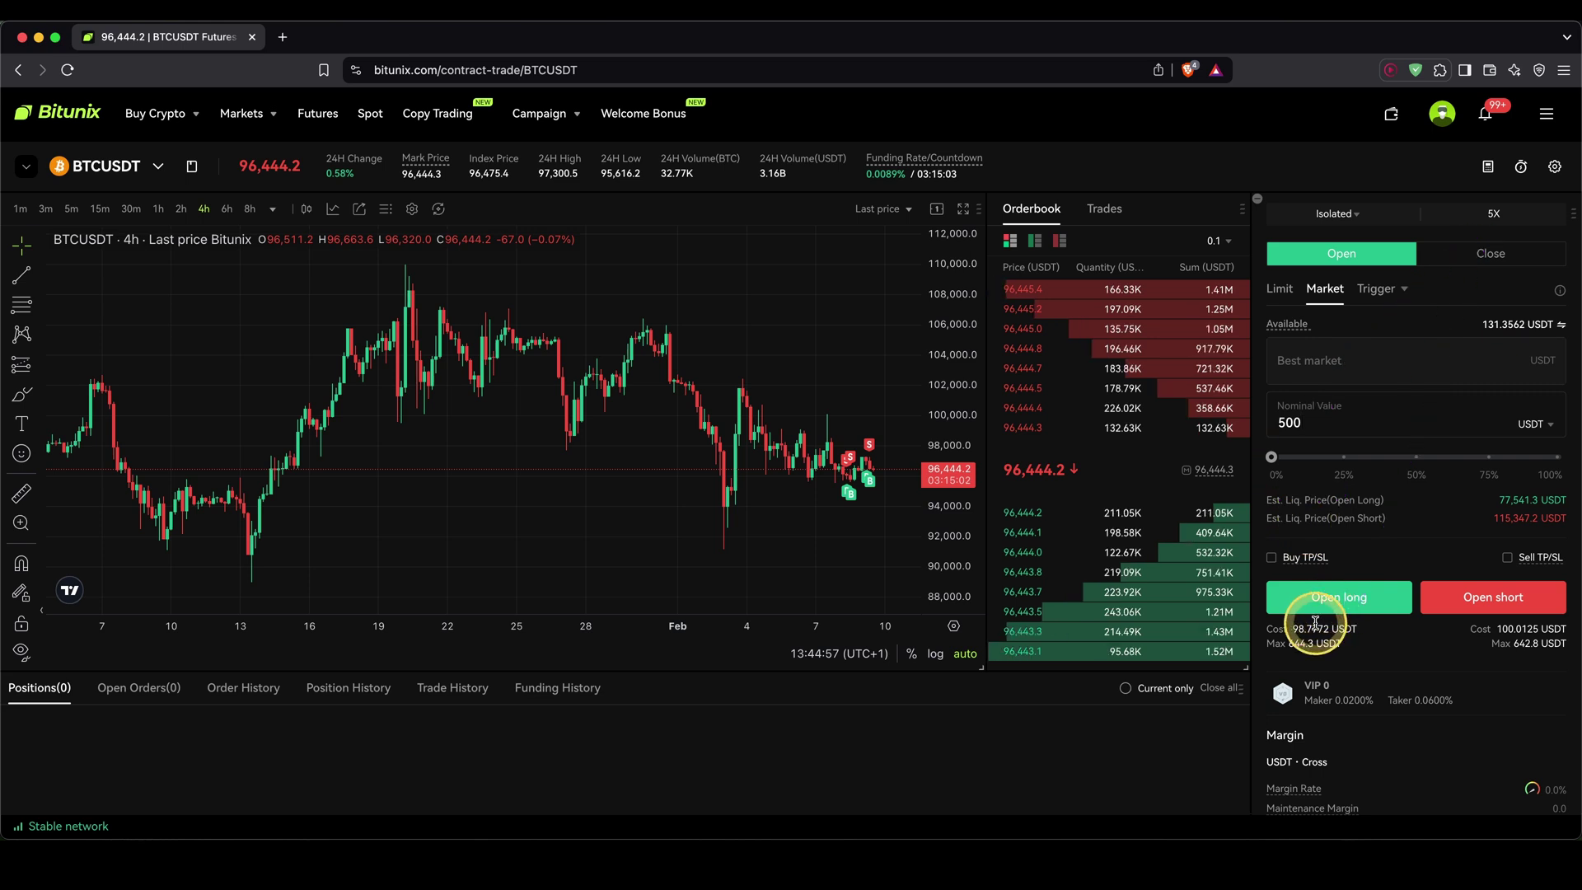
# Step: Enable TP/SL with take-profit 108,000 and stop-loss 92,000, then open the long at market
pyautogui.click(1315, 420)
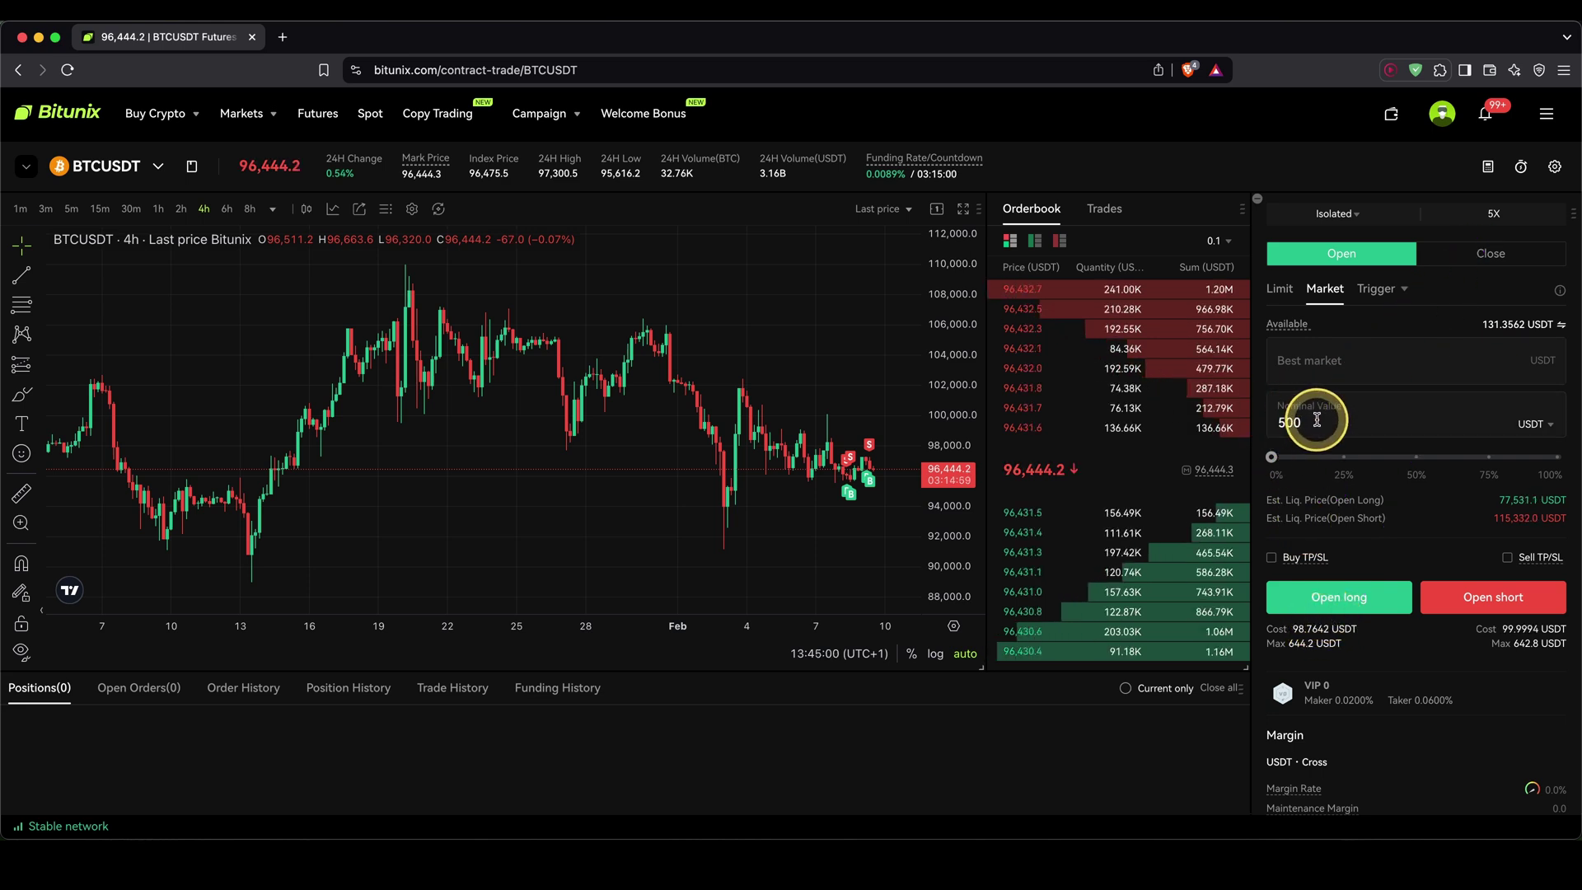
pyautogui.doubleClick(1316, 421)
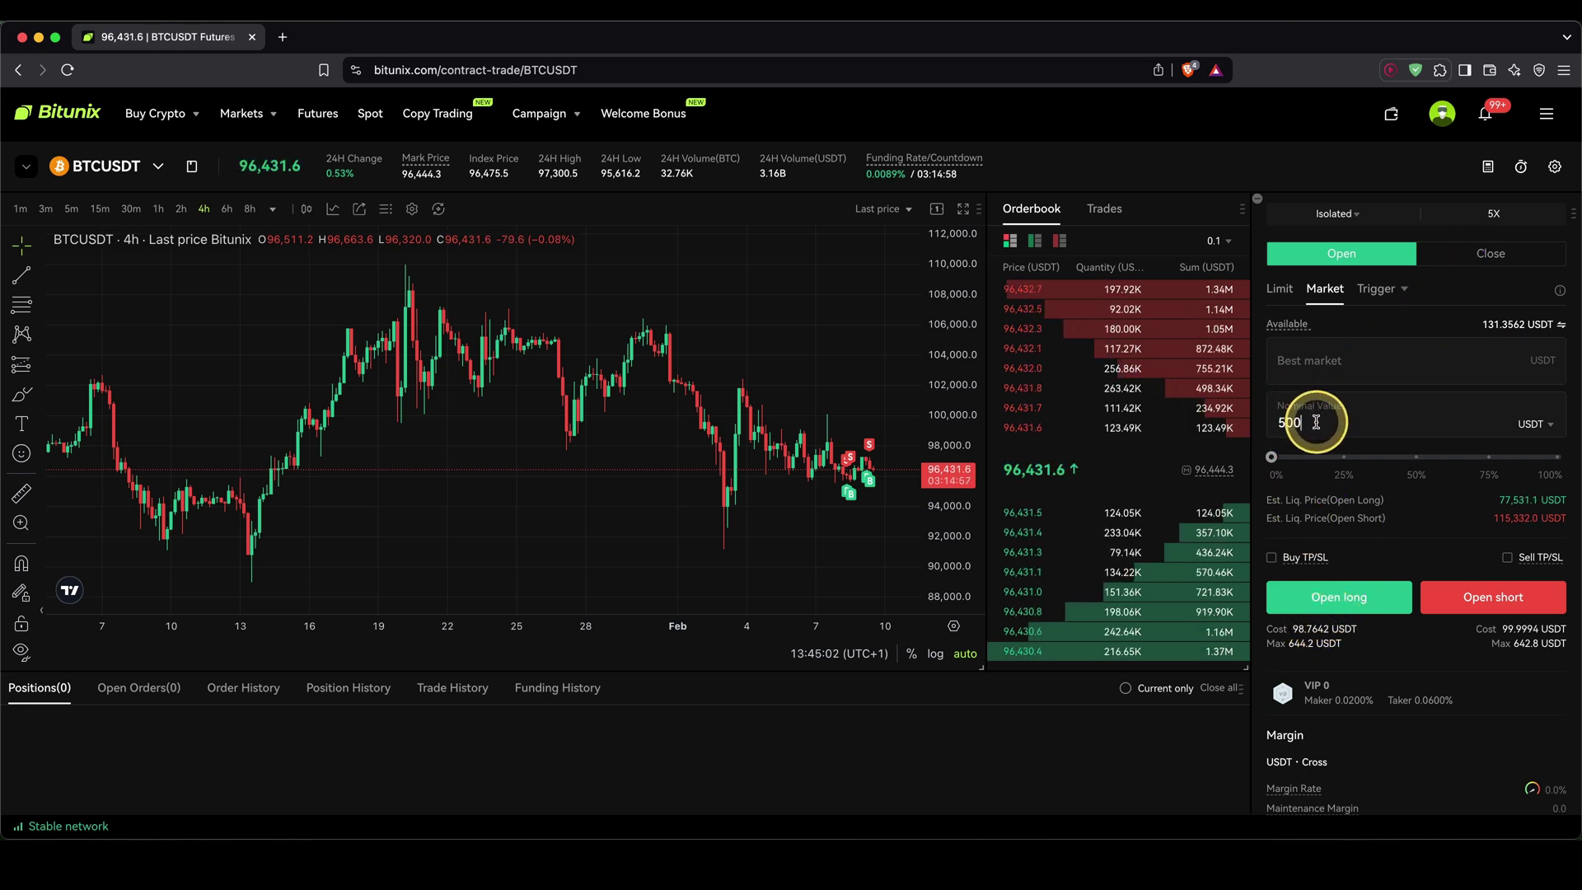
pyautogui.click(1272, 560)
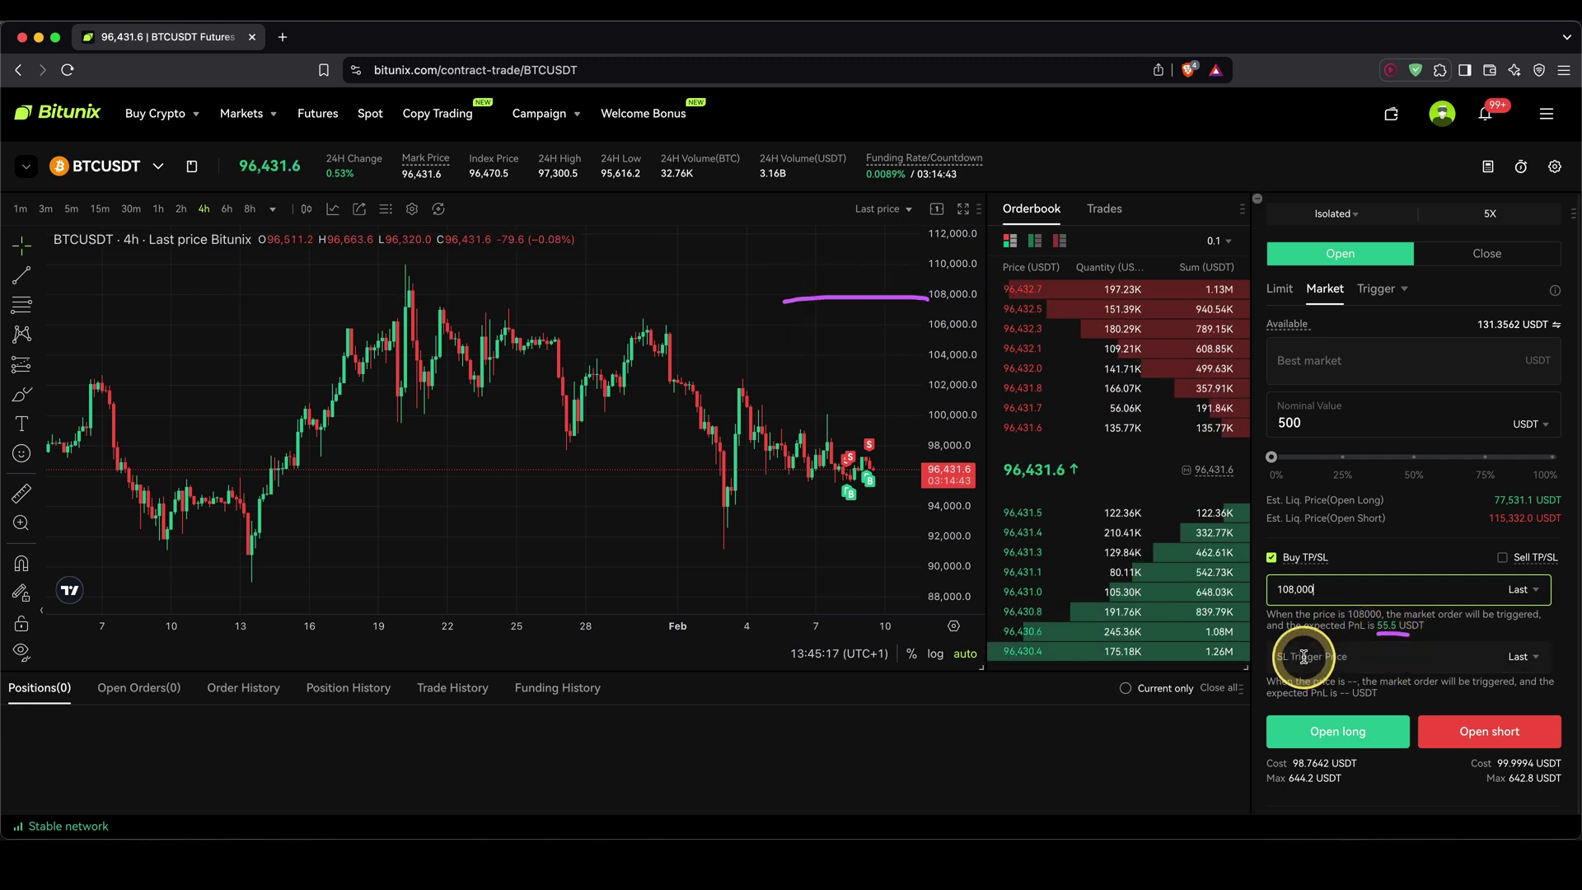
pyautogui.moveTo(912, 534); pyautogui.dragTo(829, 536)
pyautogui.click(1276, 652)
pyautogui.write('92')
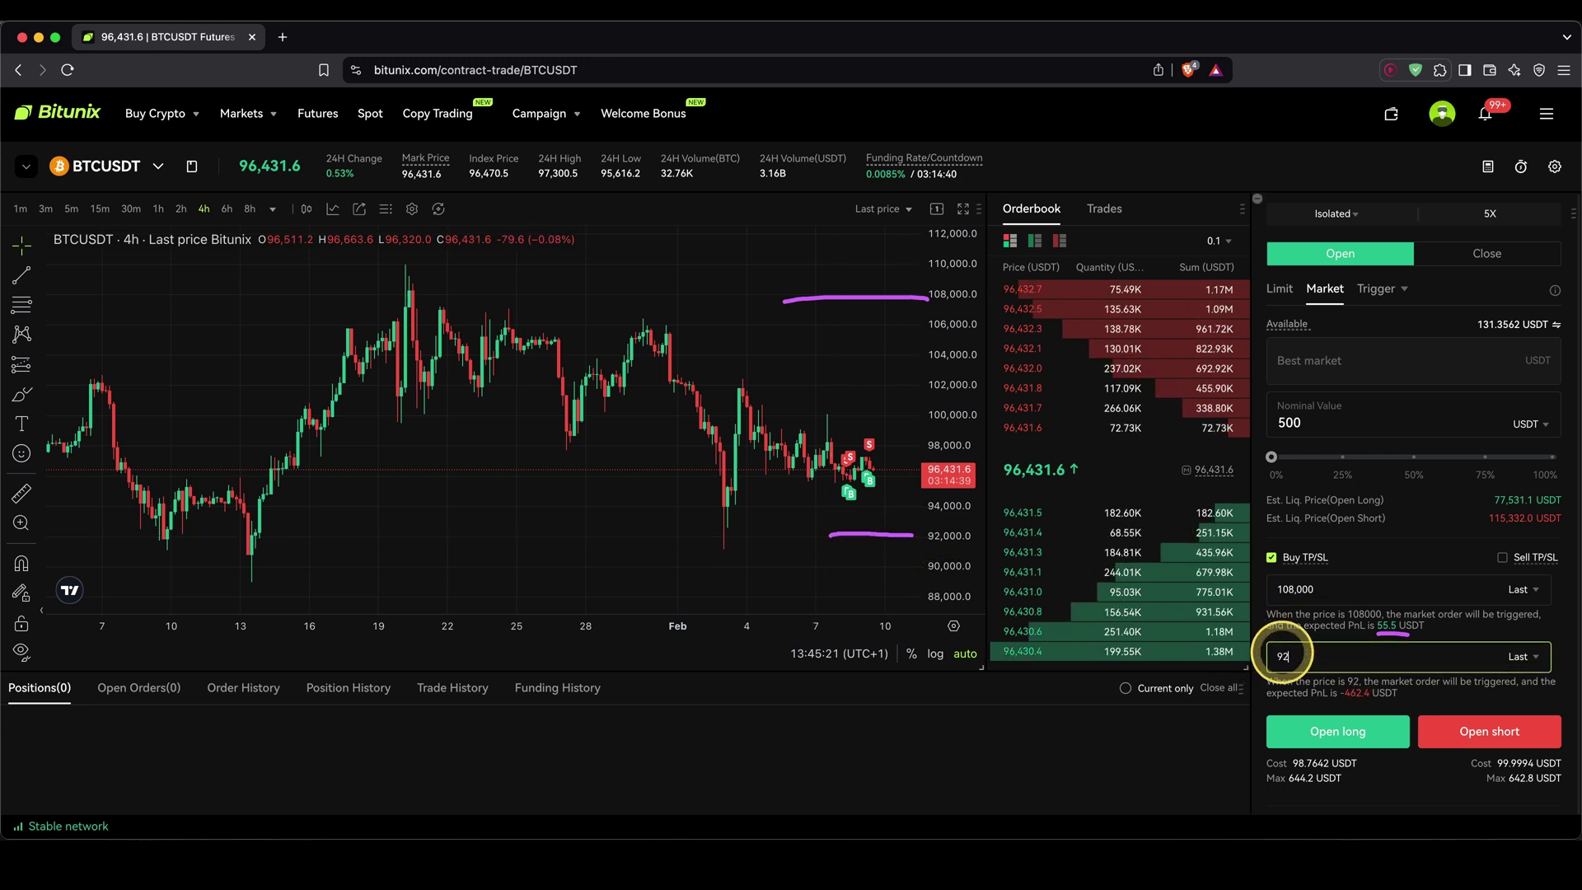
pyautogui.write(',000')
pyautogui.moveTo(1364, 703); pyautogui.dragTo(1396, 706)
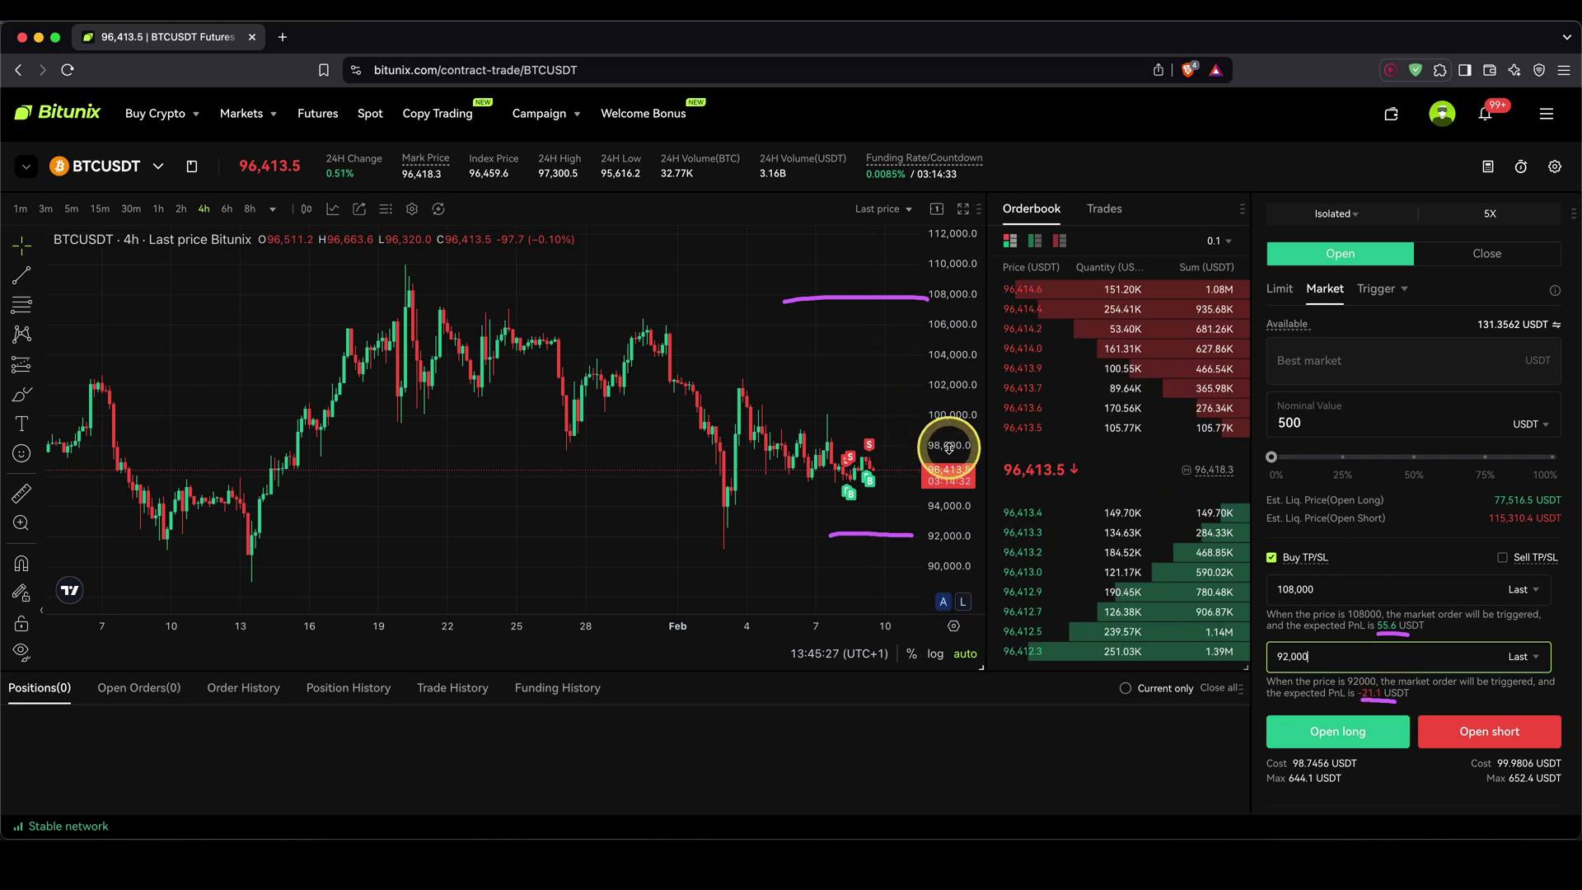
pyautogui.click(1347, 737)
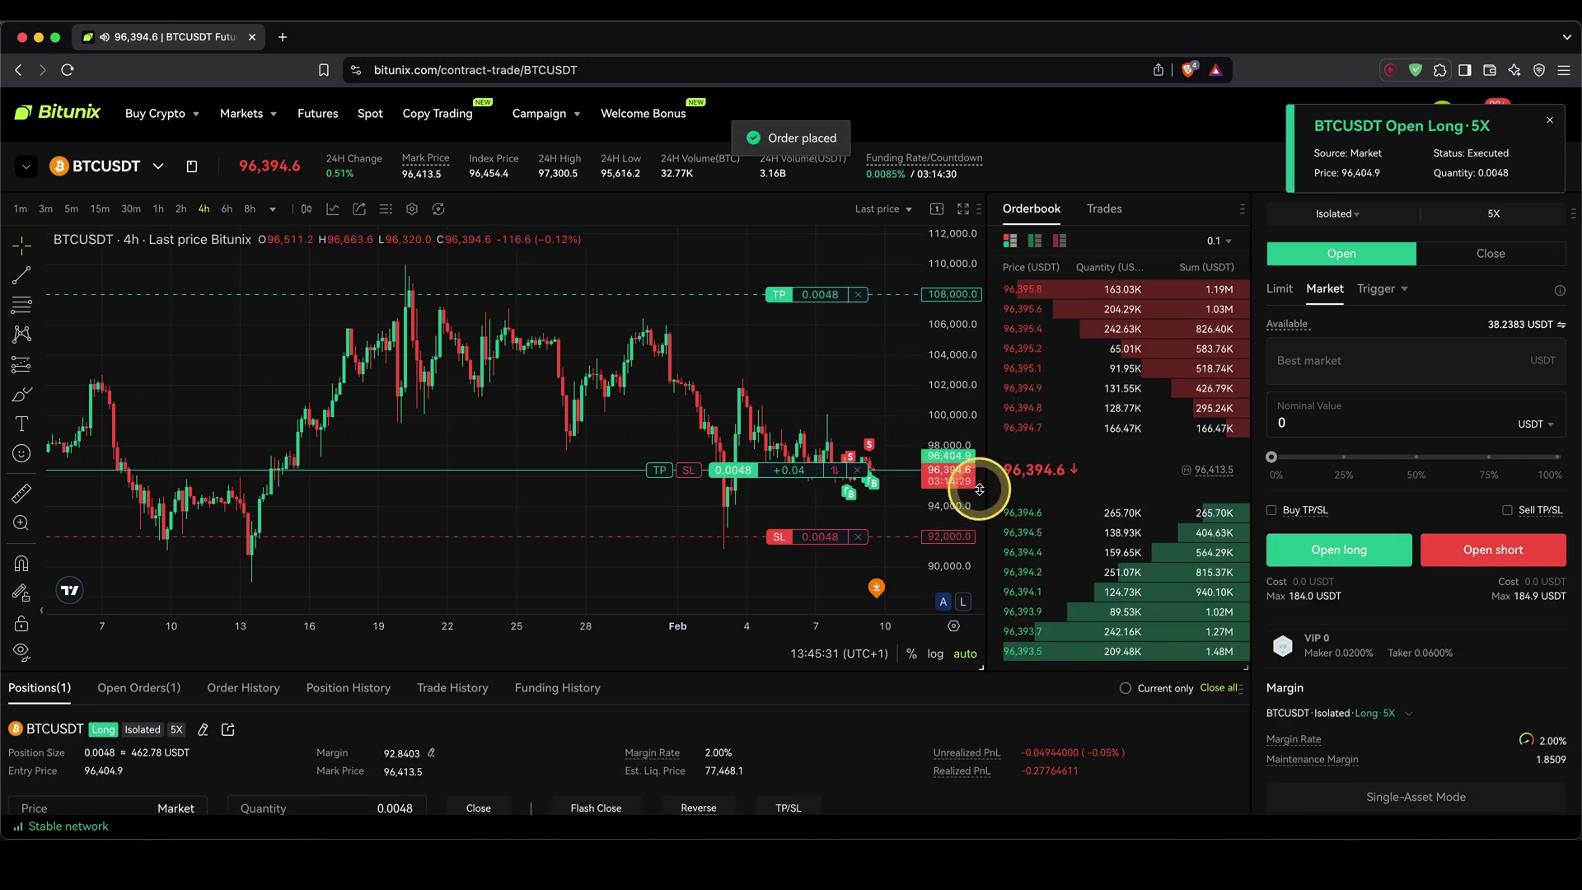
pyautogui.moveTo(832, 367); pyautogui.dragTo(632, 367)
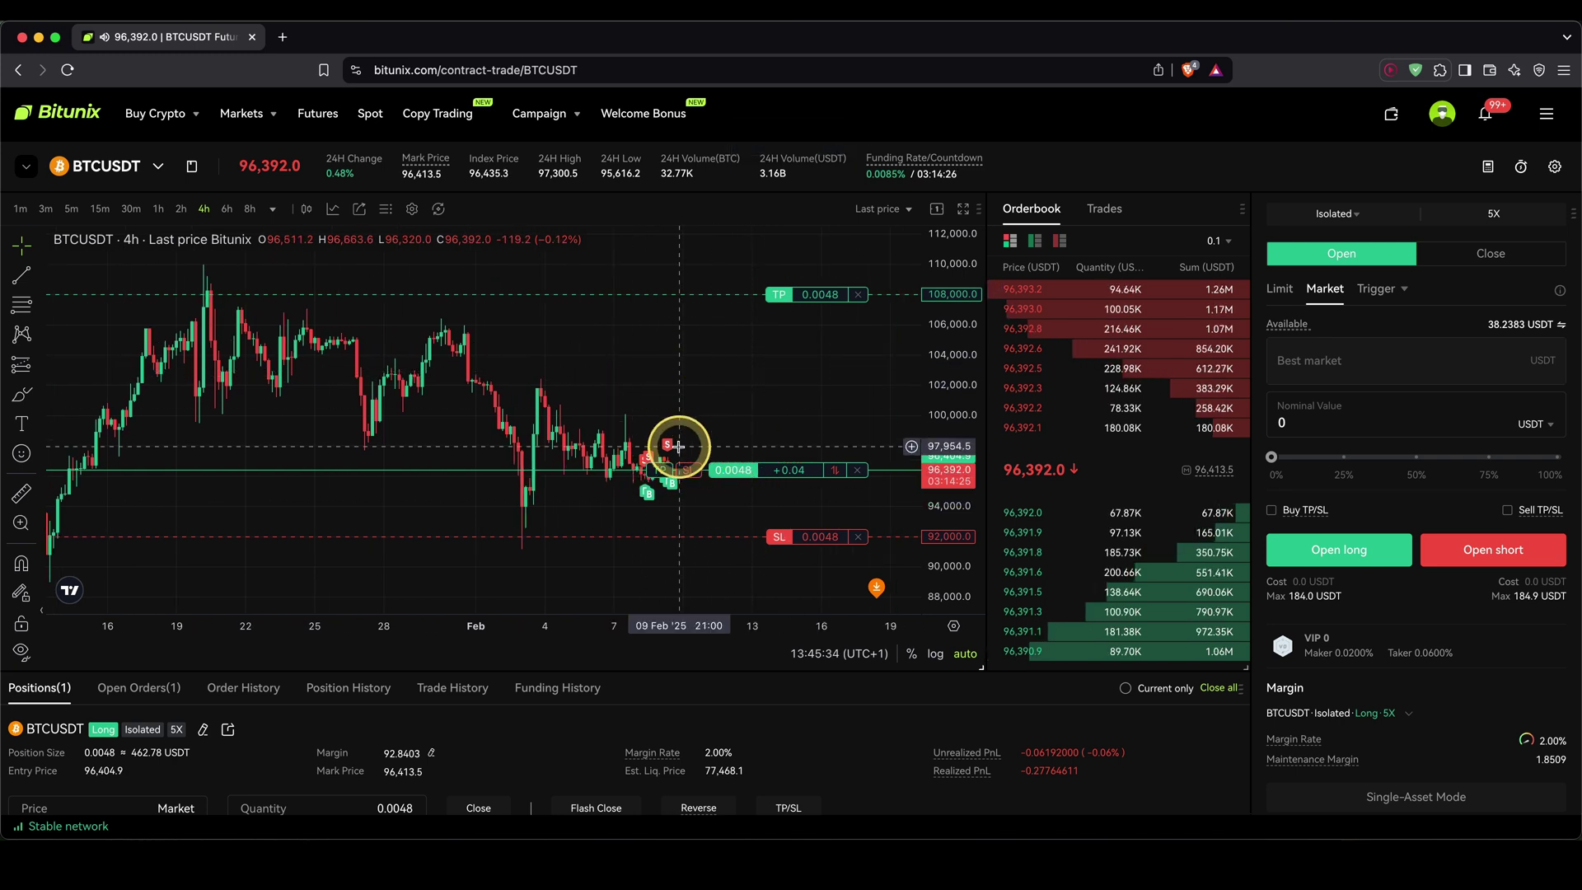
pyautogui.moveTo(729, 455)
pyautogui.mouseDown()
pyautogui.moveTo(758, 452)
pyautogui.moveTo(783, 317)
pyautogui.moveTo(798, 332)
pyautogui.mouseUp()
pyautogui.moveTo(729, 492); pyautogui.dragTo(745, 528)
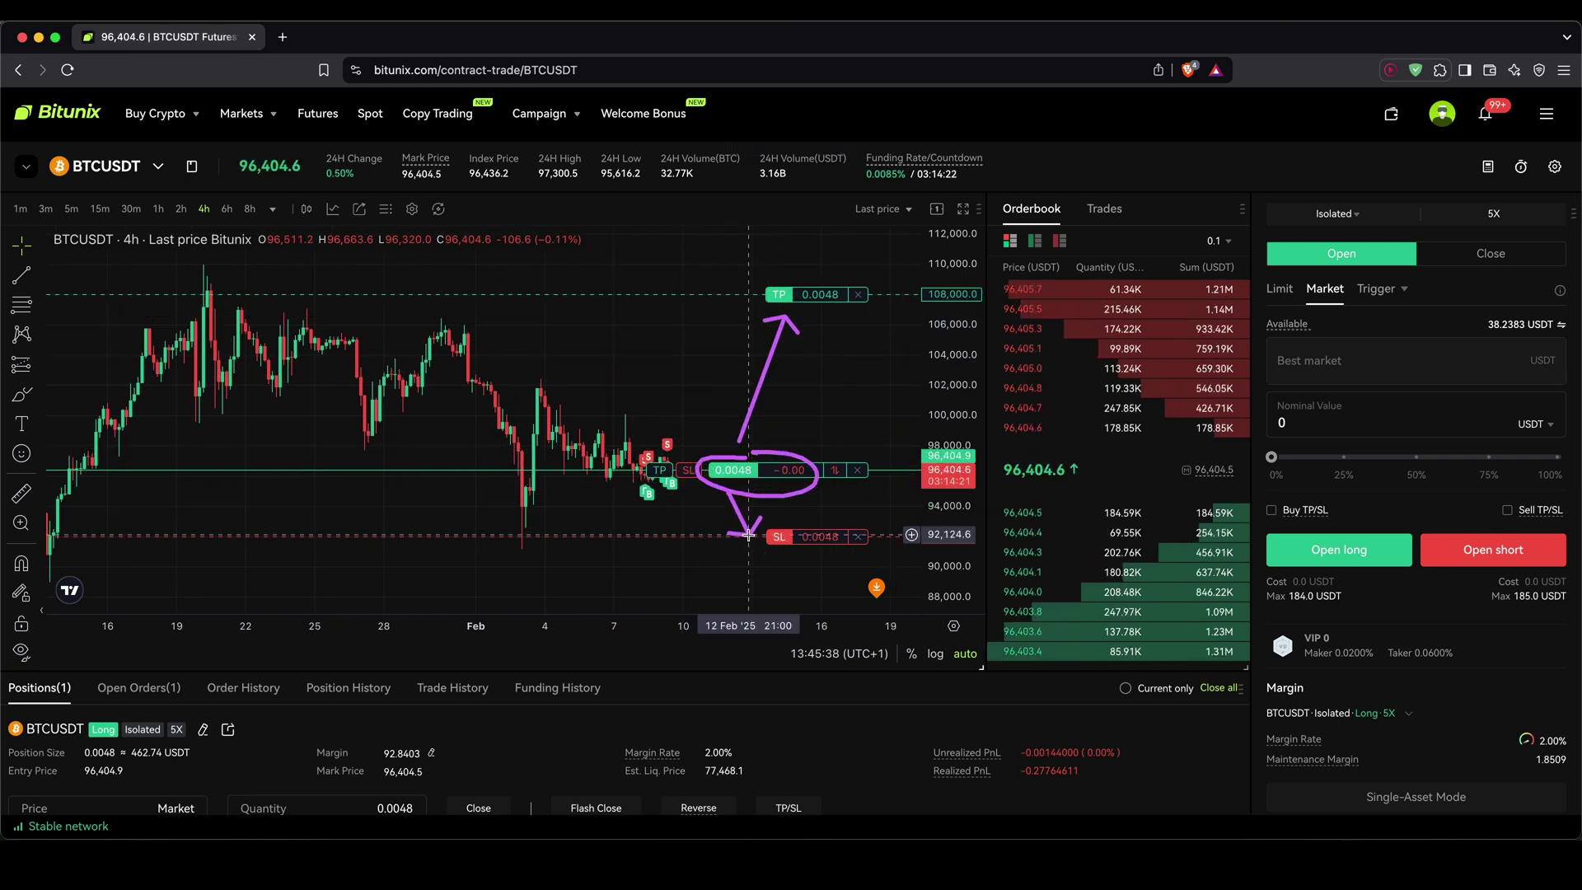
pyautogui.press('Escape')
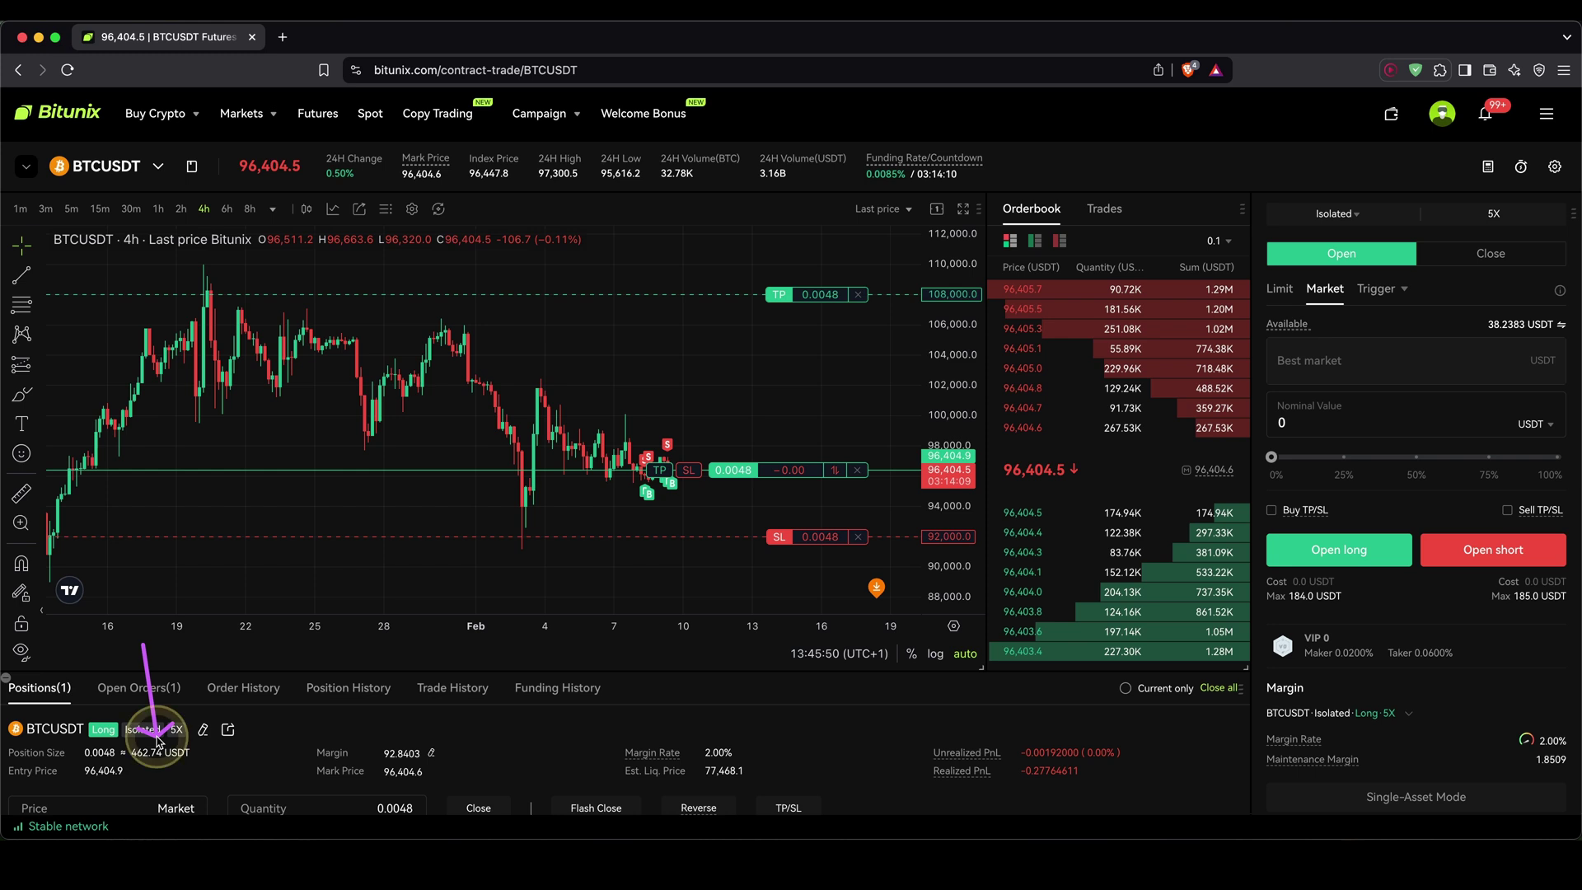
pyautogui.moveTo(128, 761); pyautogui.dragTo(185, 763)
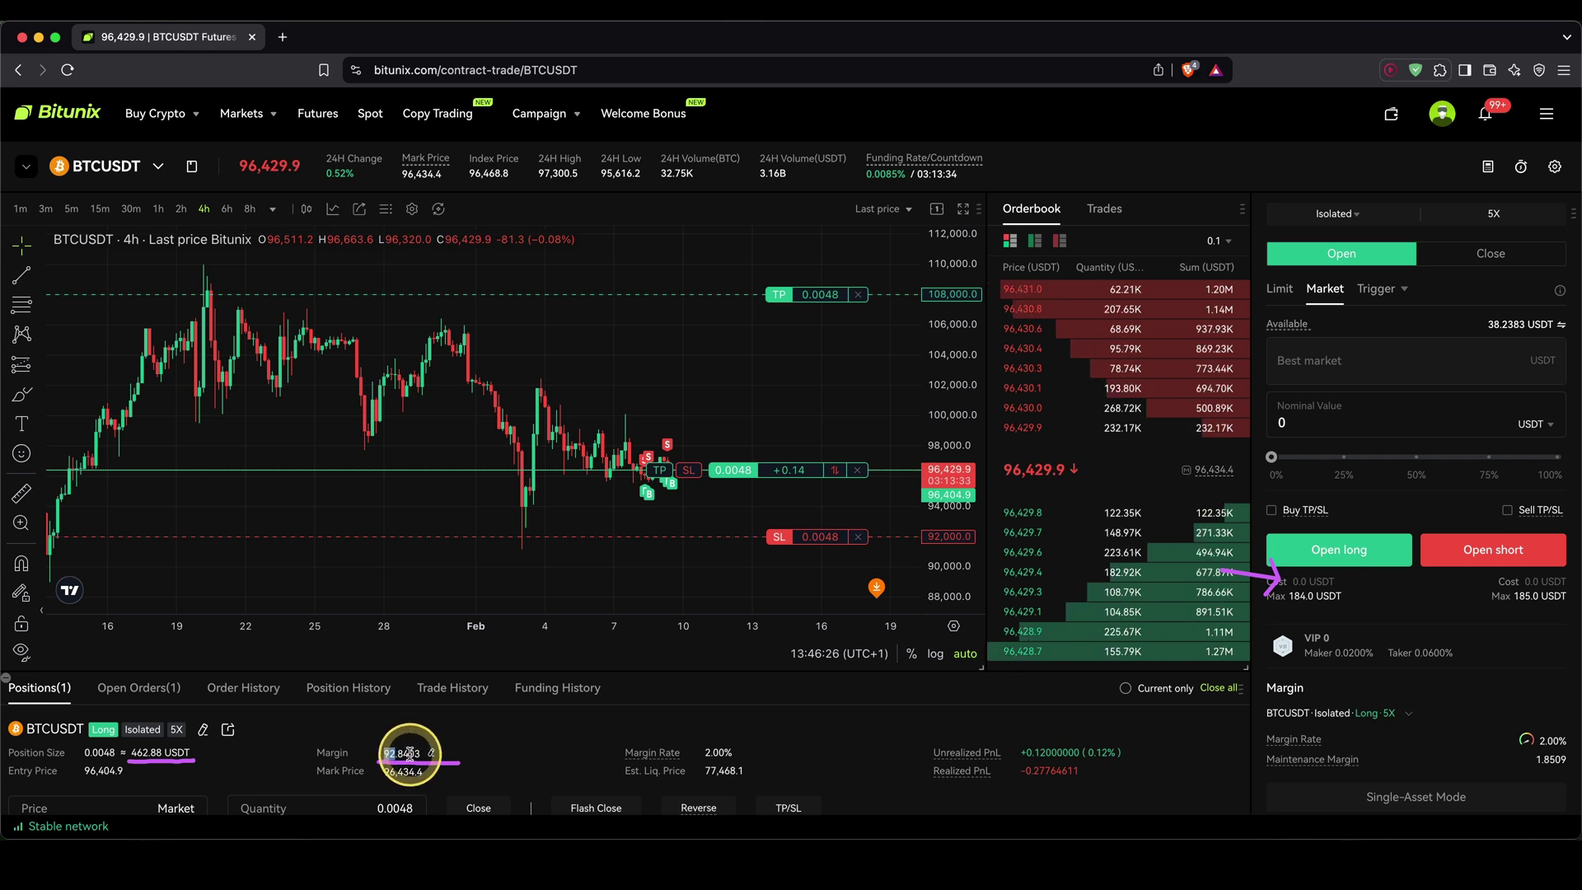
# Step: Pan the chart and compress the price scale until the 77,468.1 liquidation line appears under the 92,000 stop loss
pyautogui.moveTo(77, 782); pyautogui.dragTo(124, 784)
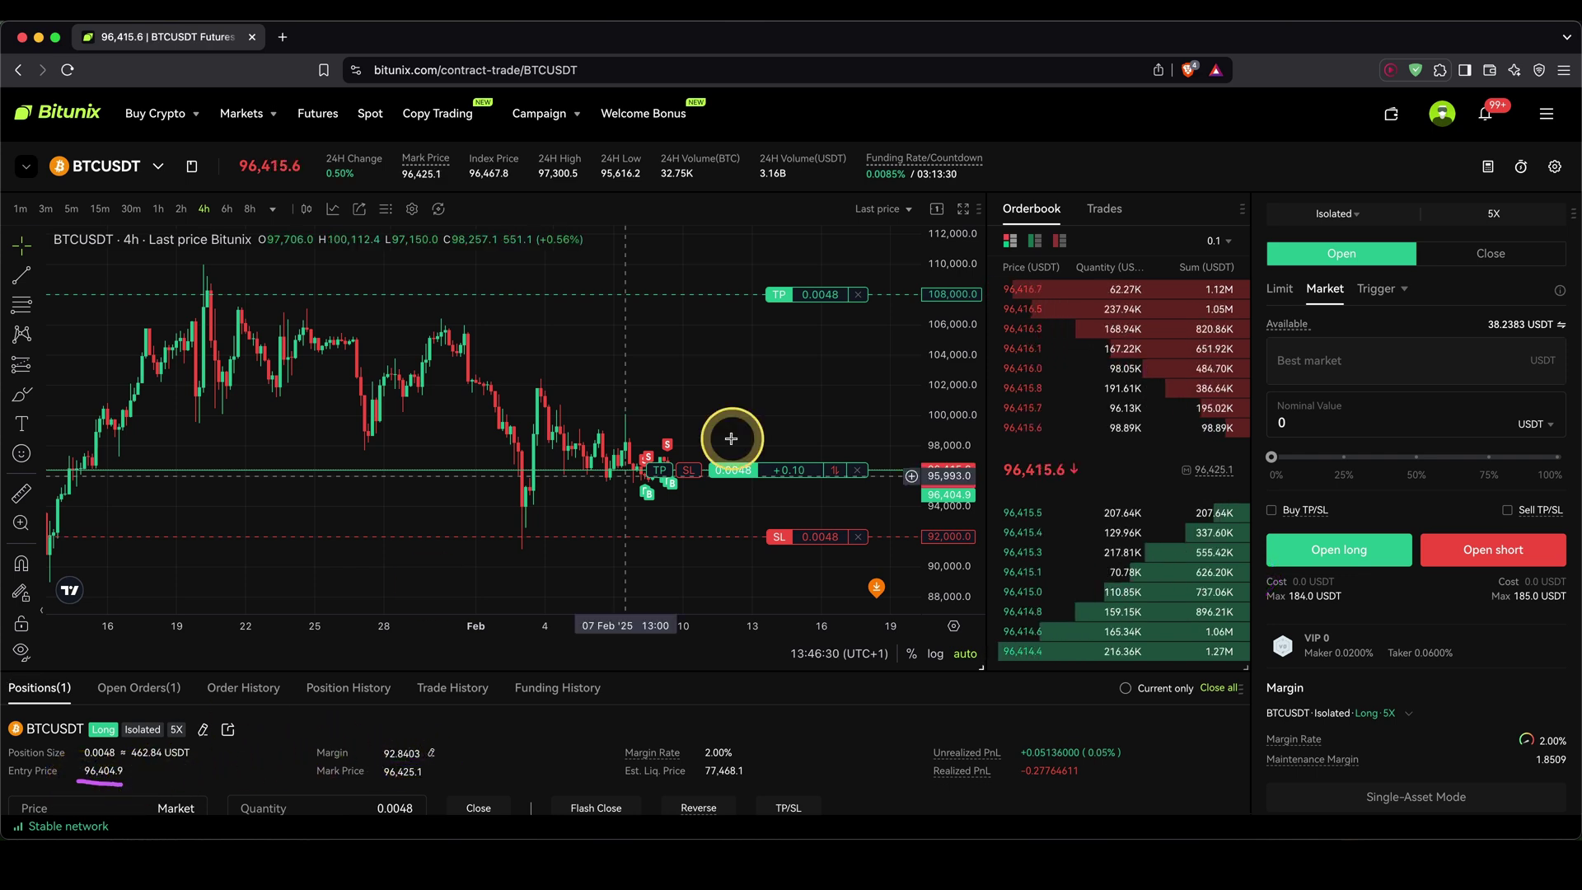
pyautogui.moveTo(627, 781); pyautogui.dragTo(756, 781)
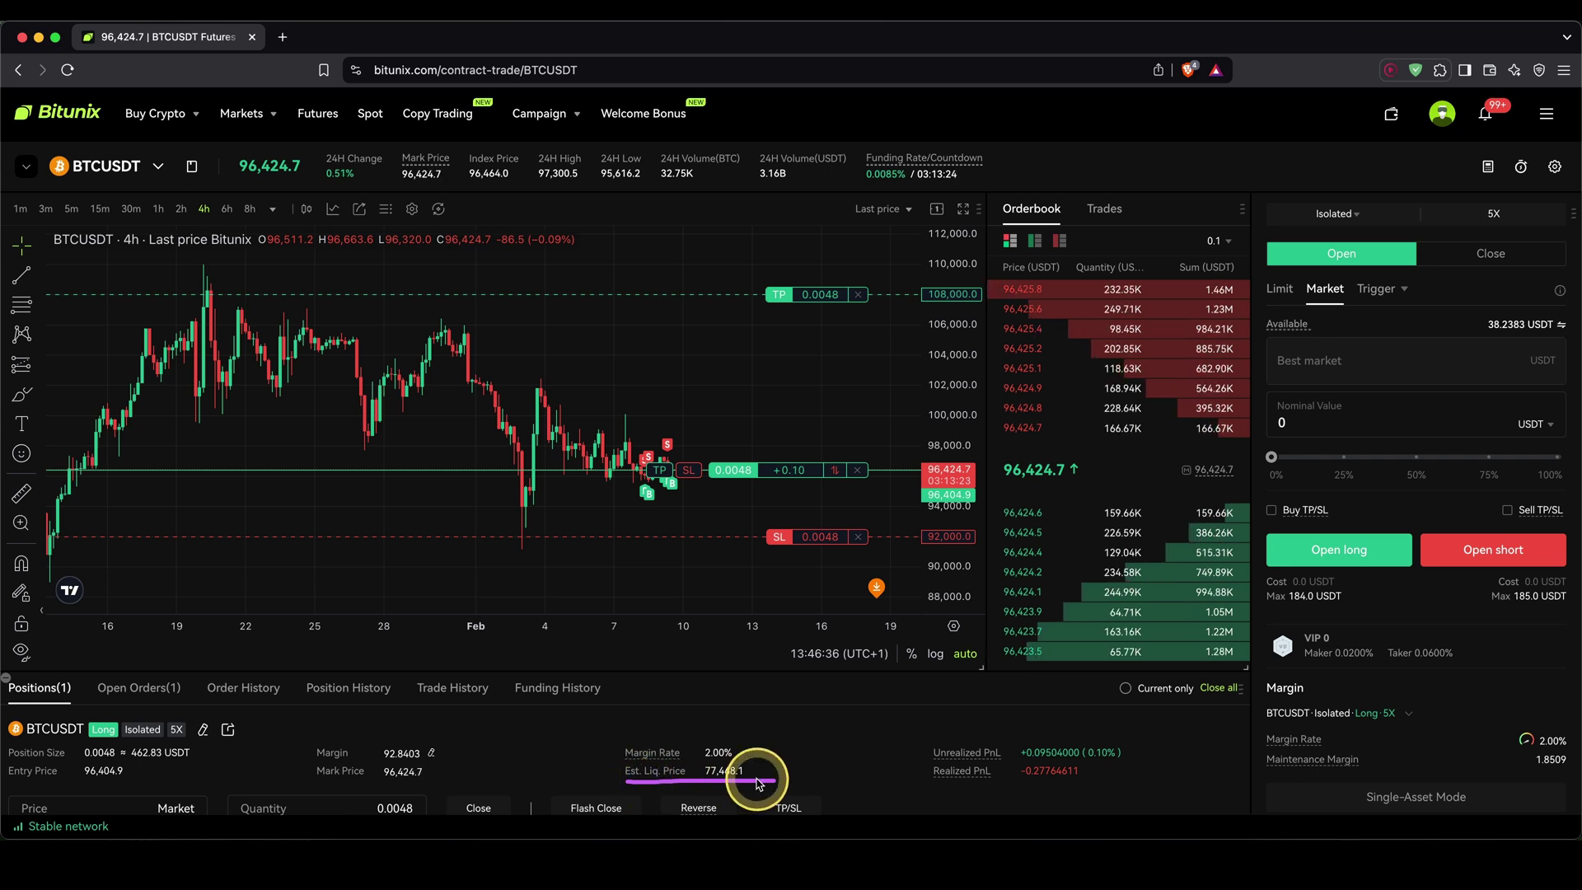
pyautogui.moveTo(697, 394); pyautogui.dragTo(671, 356)
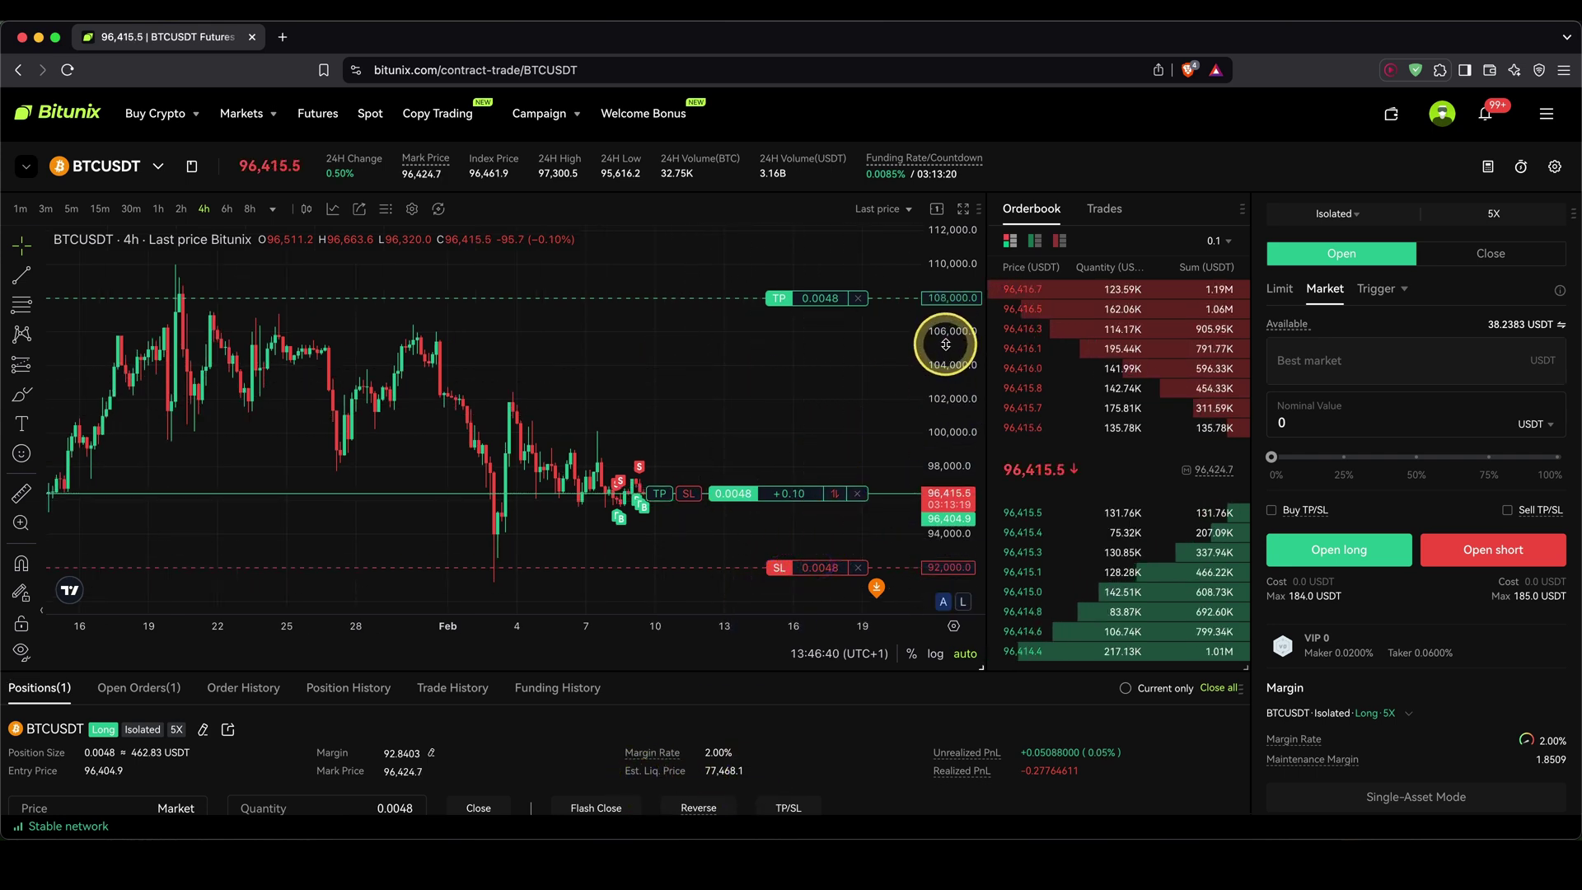
pyautogui.moveTo(943, 343); pyautogui.dragTo(924, 389)
pyautogui.moveTo(780, 407); pyautogui.dragTo(685, 283)
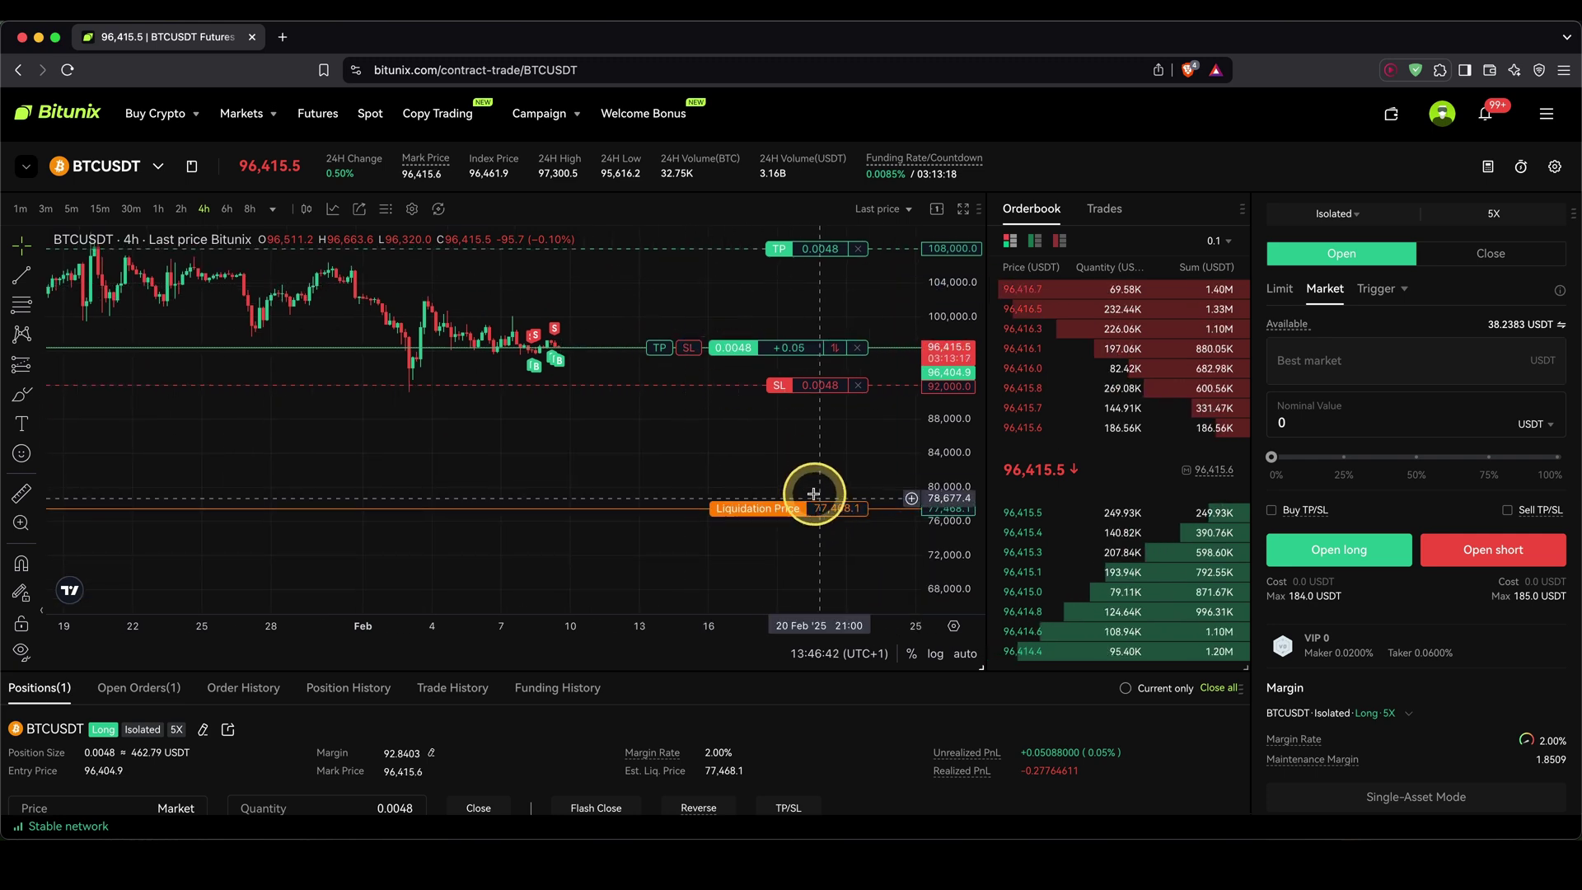
pyautogui.moveTo(771, 364)
pyautogui.mouseDown()
pyautogui.moveTo(806, 404)
pyautogui.moveTo(777, 402)
pyautogui.mouseUp()
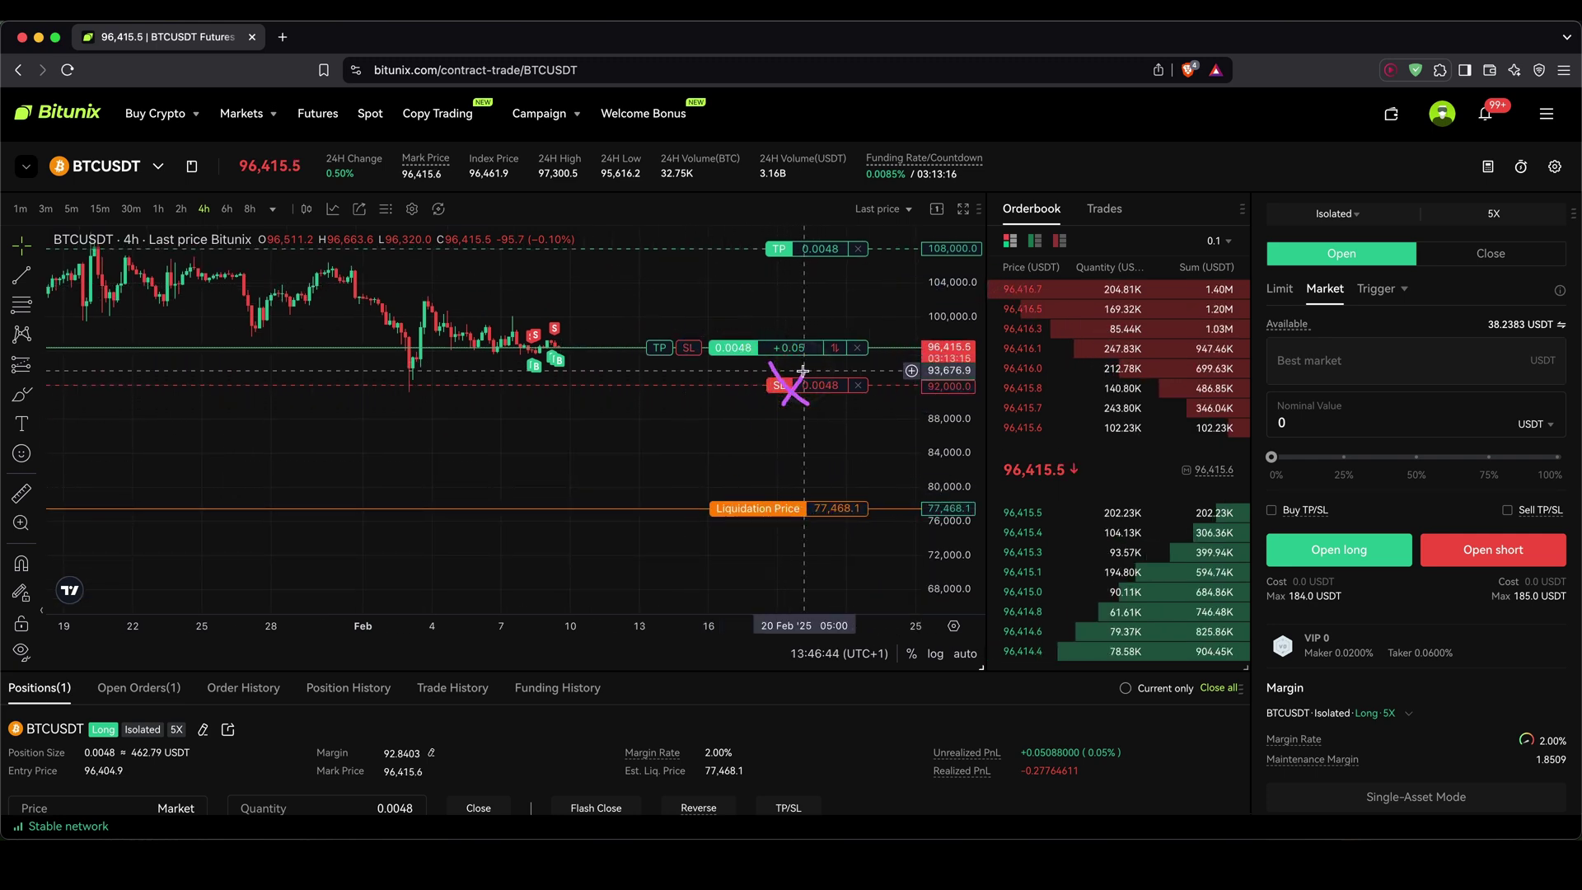
pyautogui.moveTo(562, 353); pyautogui.dragTo(632, 504)
pyautogui.moveTo(808, 525); pyautogui.dragTo(851, 524)
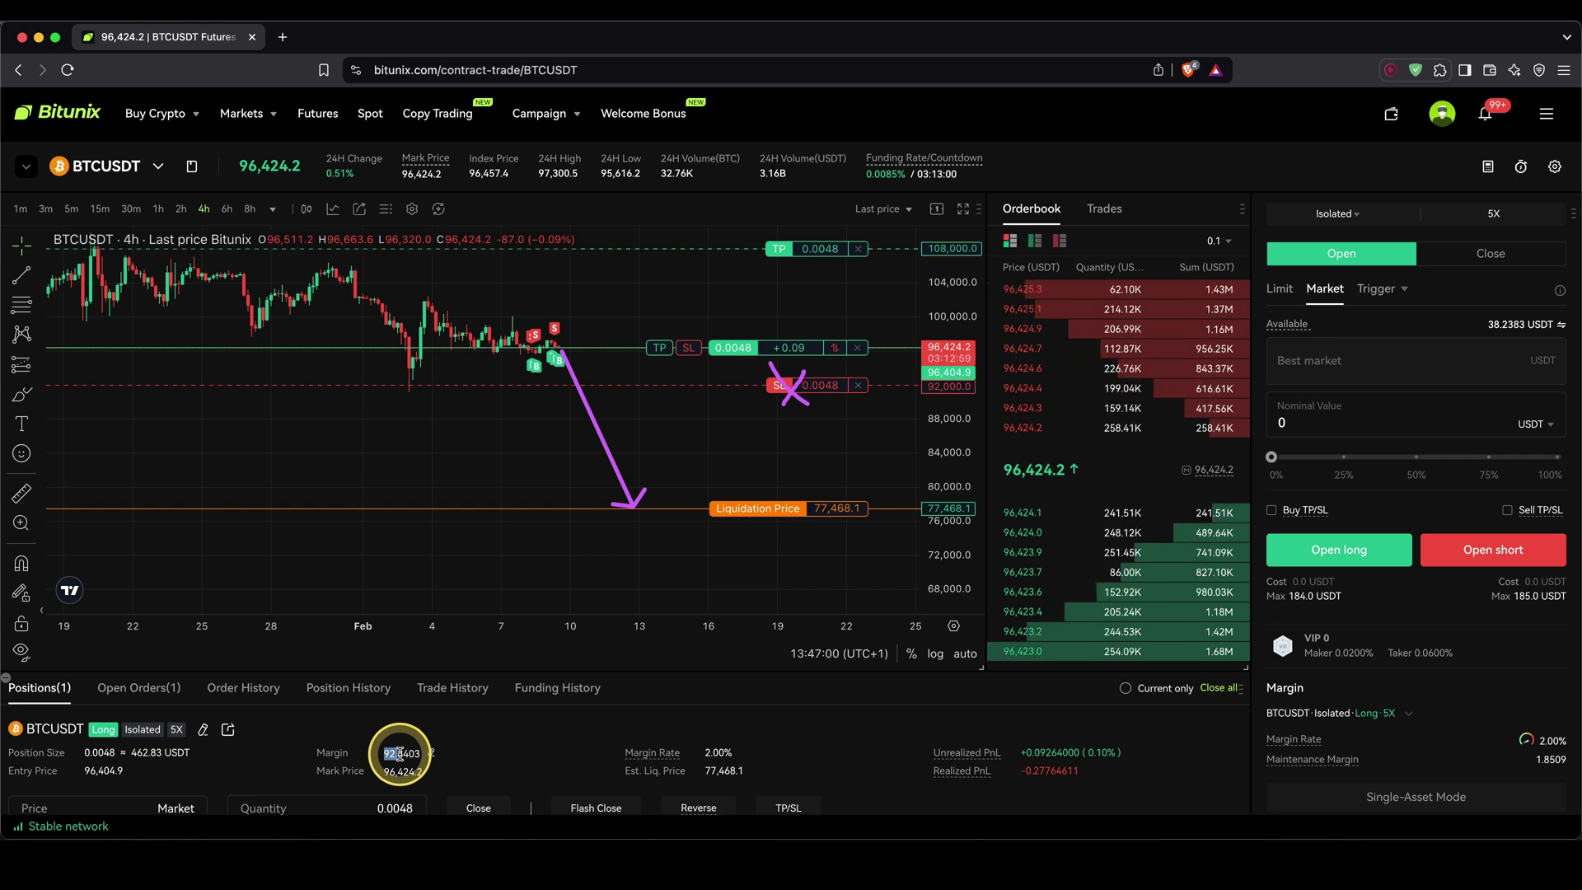
pyautogui.moveTo(657, 779); pyautogui.dragTo(758, 785)
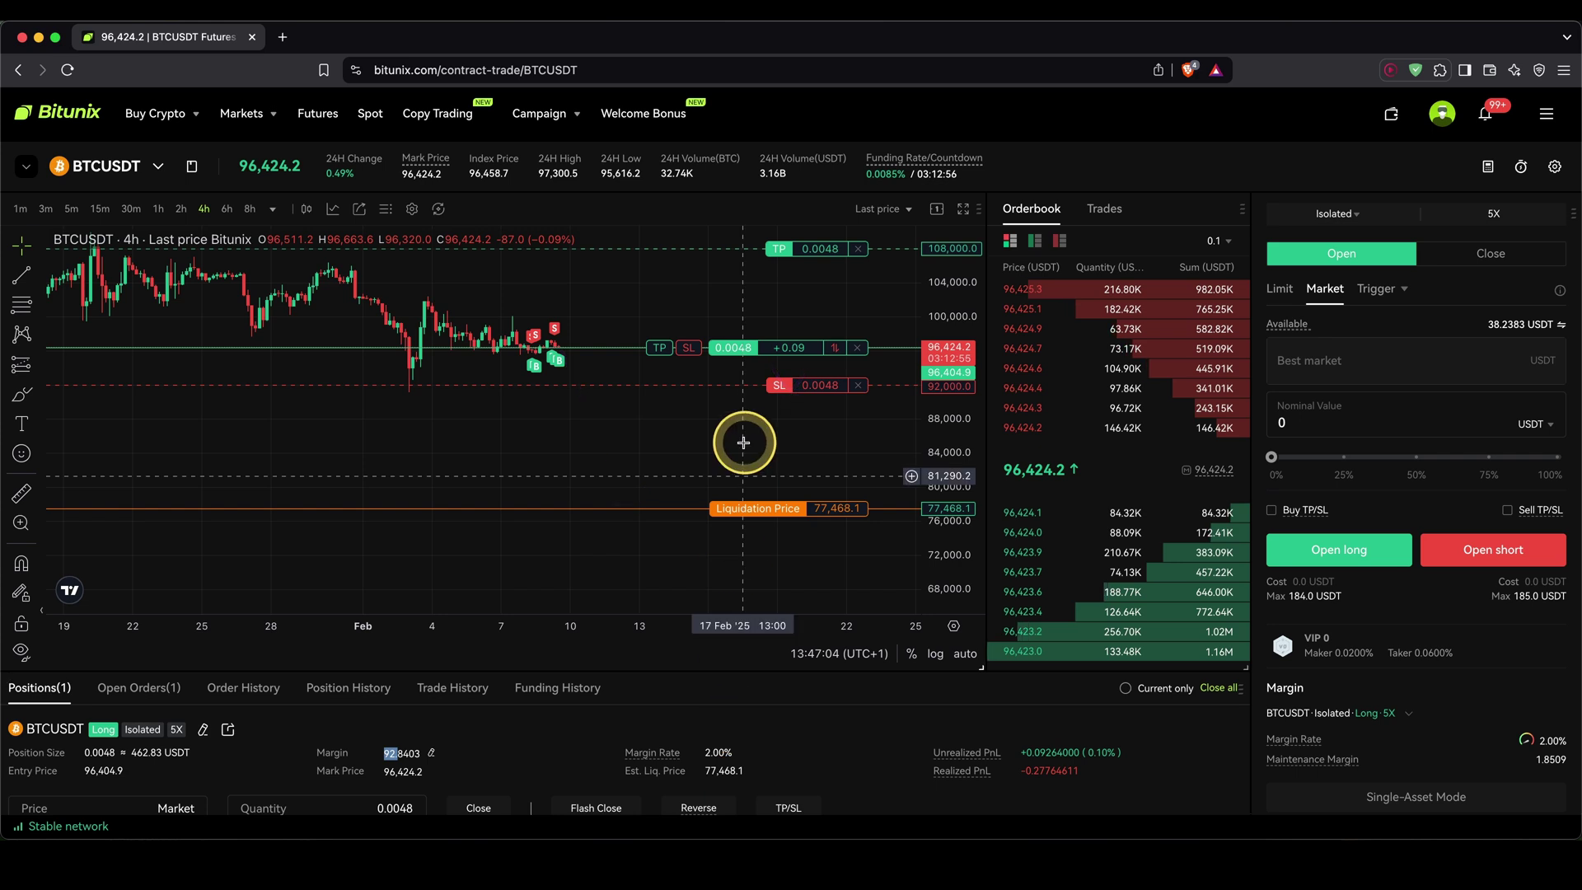
pyautogui.moveTo(770, 369)
pyautogui.mouseDown()
pyautogui.moveTo(775, 403)
pyautogui.moveTo(795, 367)
pyautogui.moveTo(798, 390)
pyautogui.mouseUp()
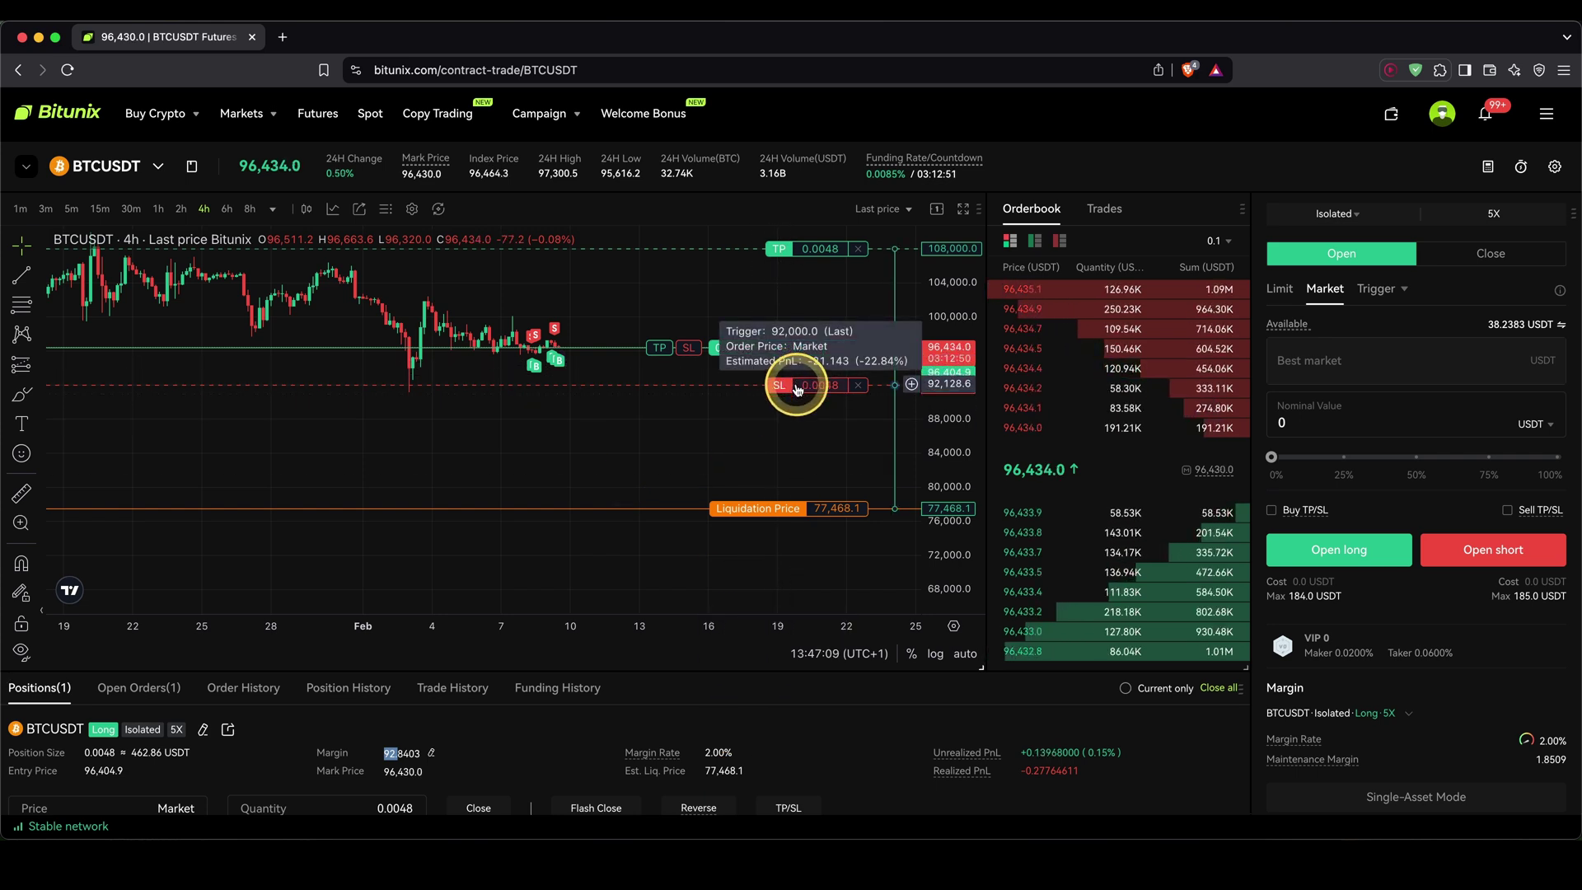
pyautogui.moveTo(798, 389); pyautogui.dragTo(798, 390)
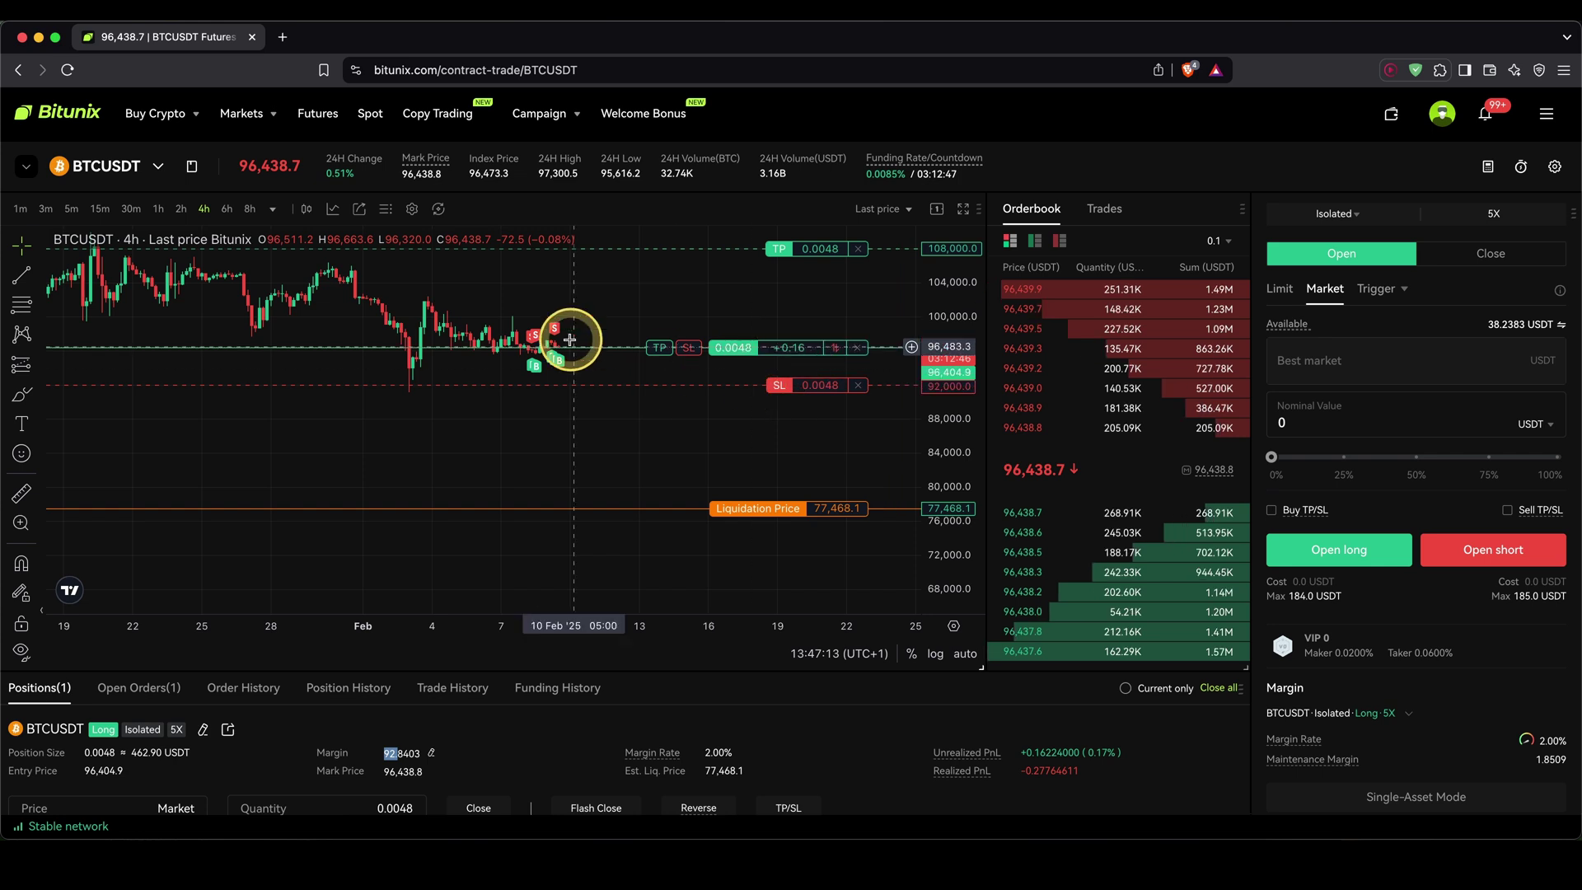
pyautogui.moveTo(565, 343); pyautogui.dragTo(592, 382)
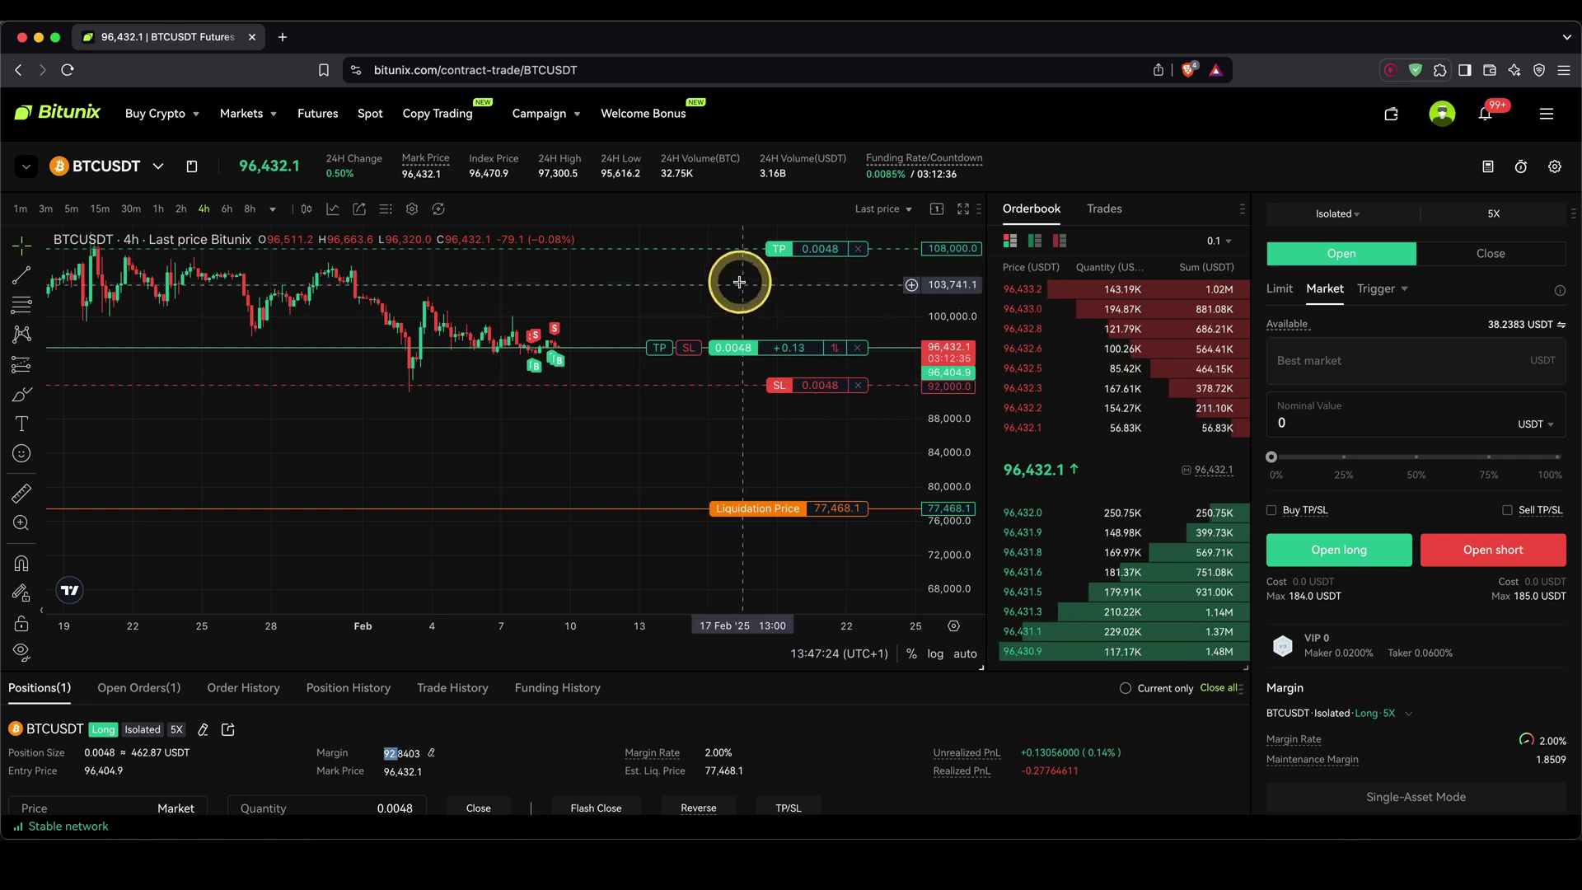
# Step: Restore auto-scaling, then drag the take profit down to about 105,449 and raise the stop loss toward entry
pyautogui.moveTo(740, 282); pyautogui.dragTo(925, 353)
pyautogui.doubleClick(929, 346)
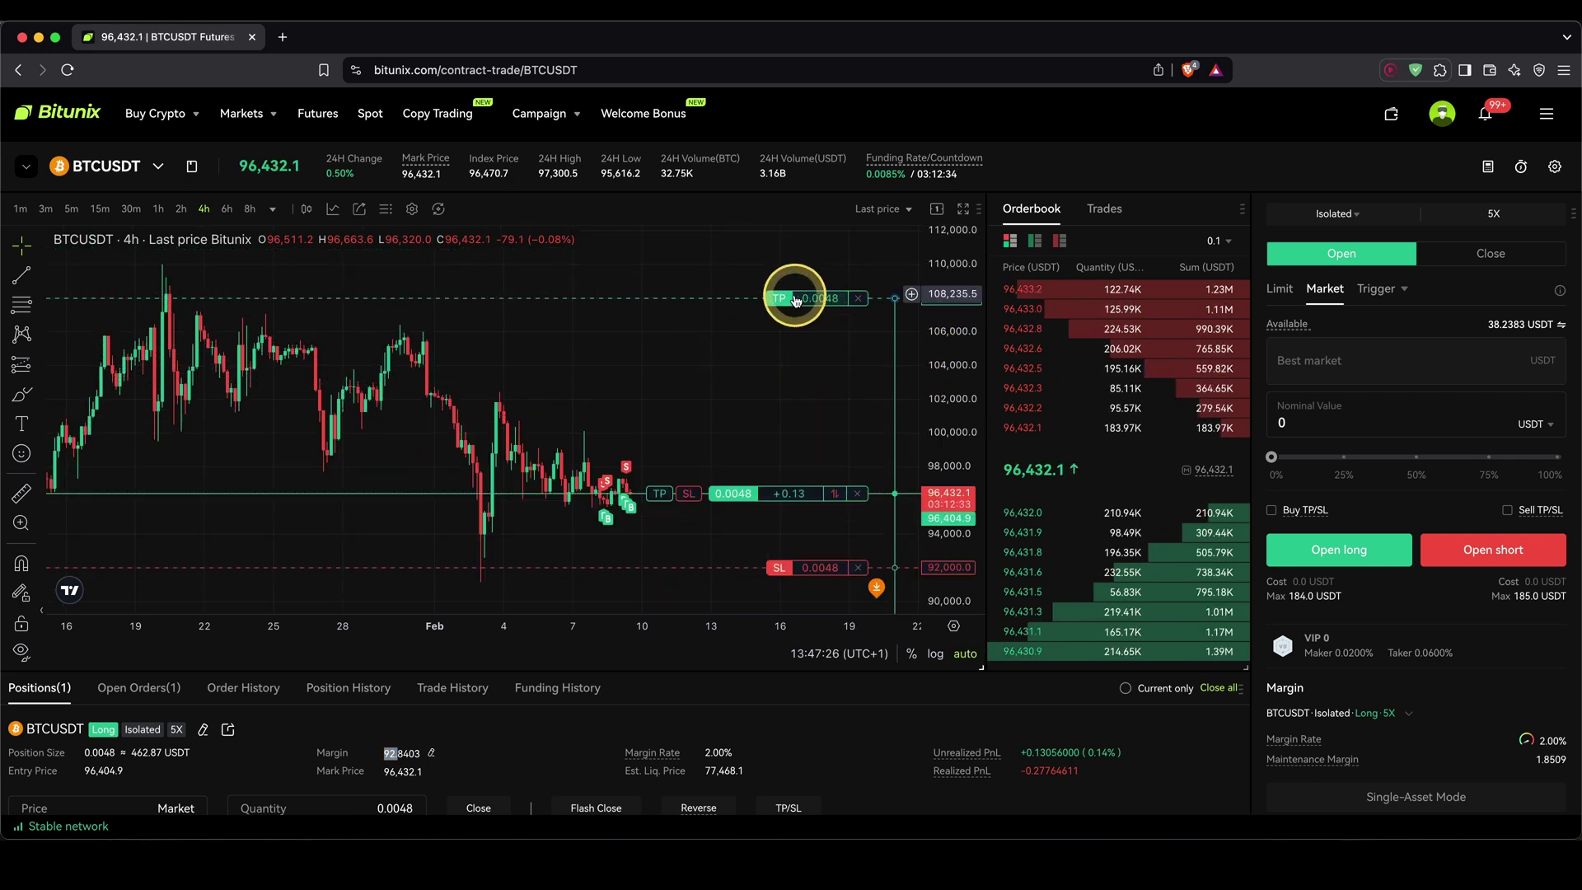
pyautogui.moveTo(796, 300); pyautogui.dragTo(783, 347)
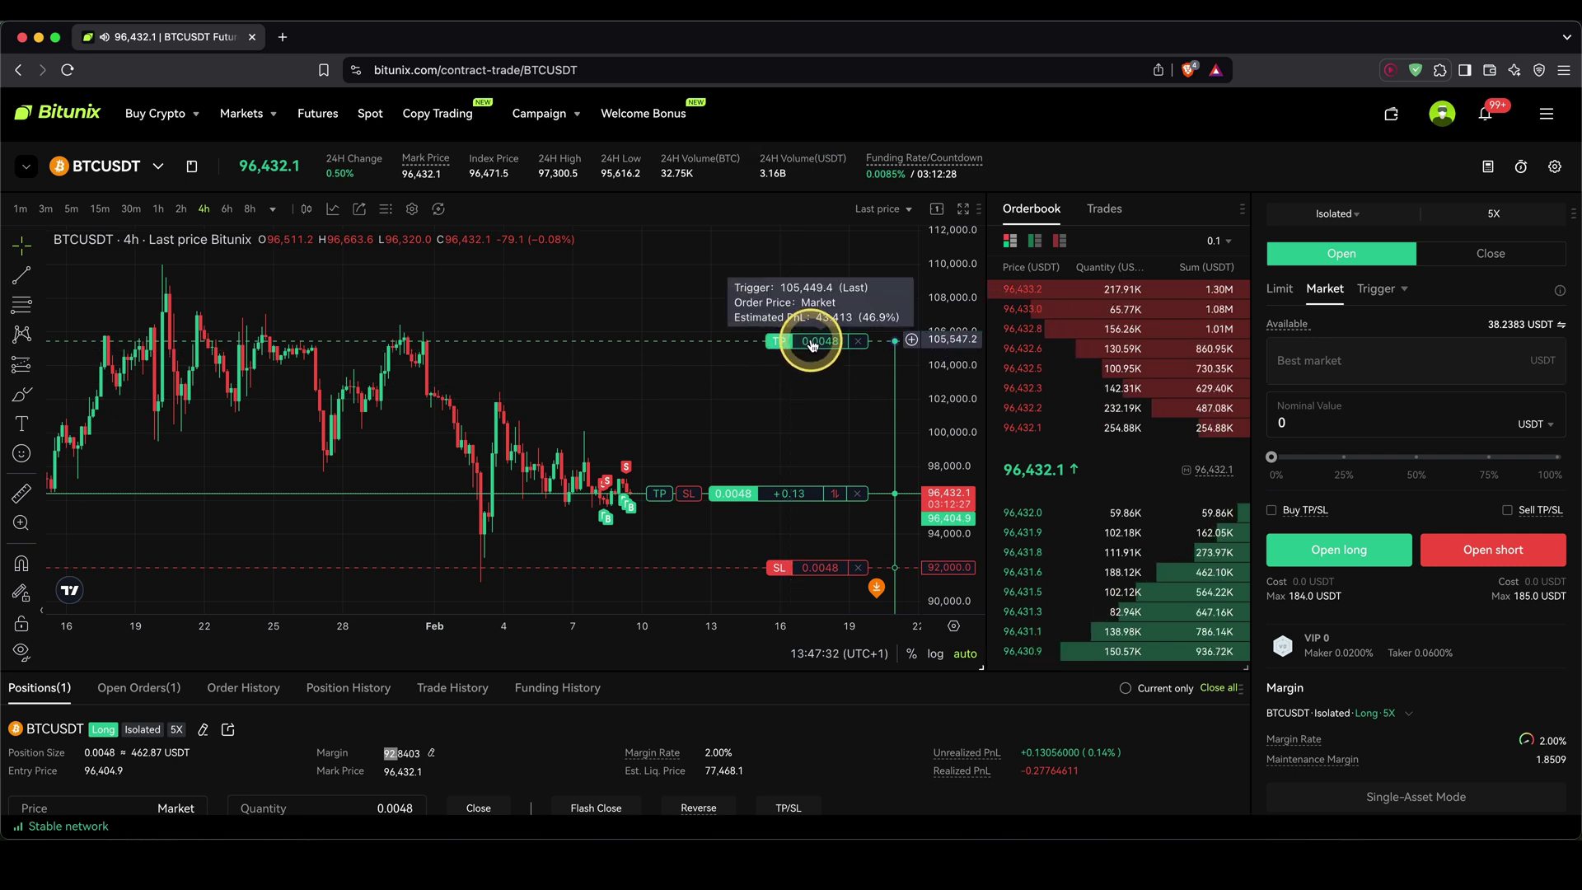
pyautogui.moveTo(808, 571); pyautogui.dragTo(809, 549)
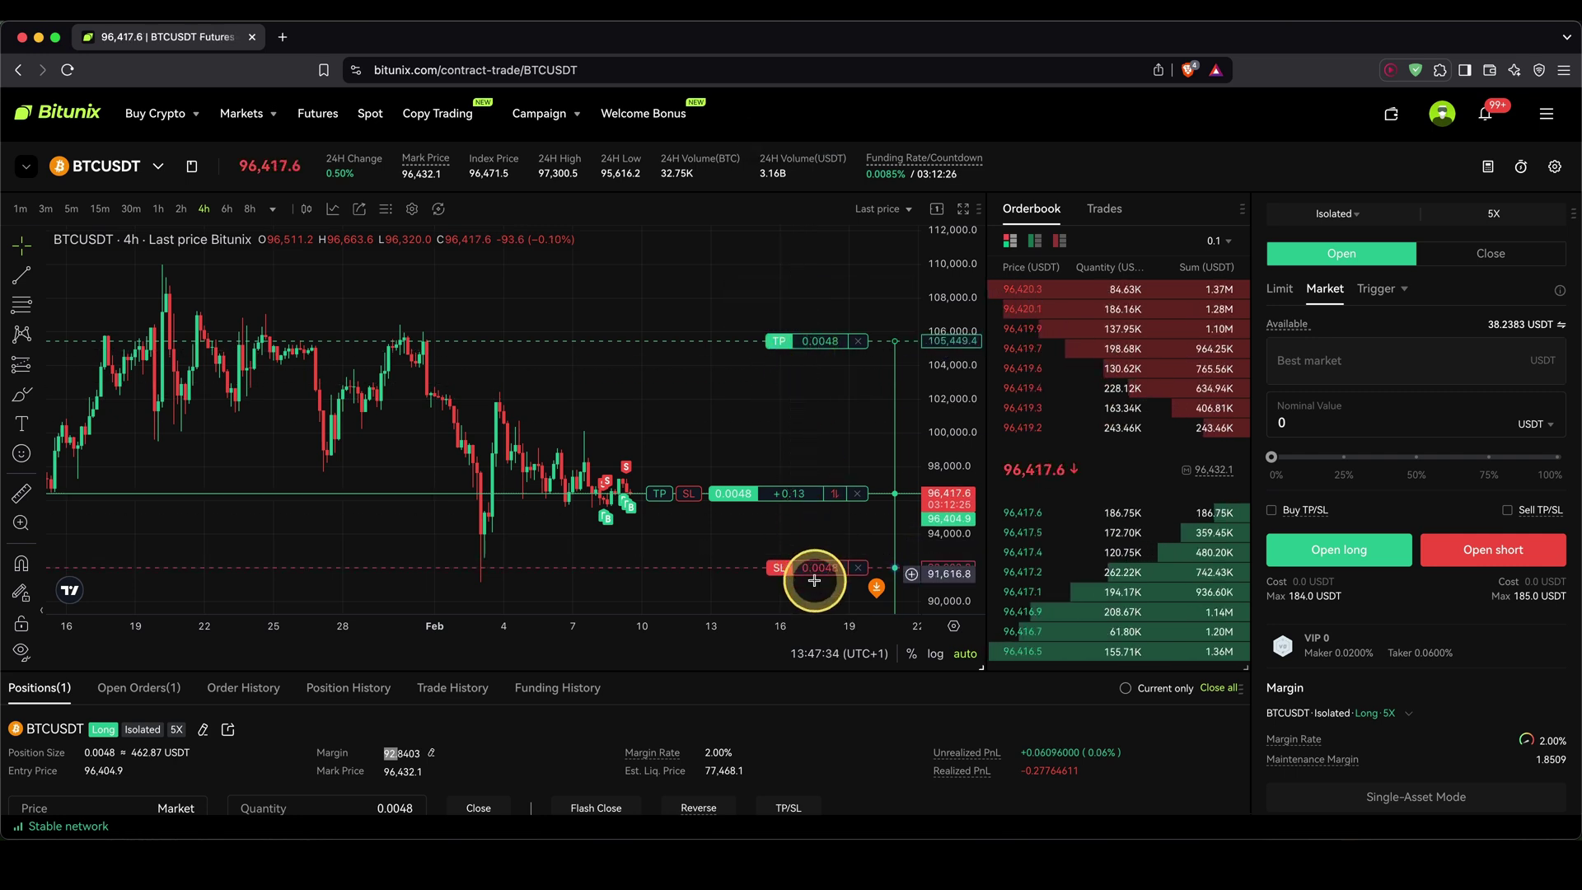
# Step: Cancel both the take-profit and stop-loss orders from their chart lines
pyautogui.moveTo(815, 555)
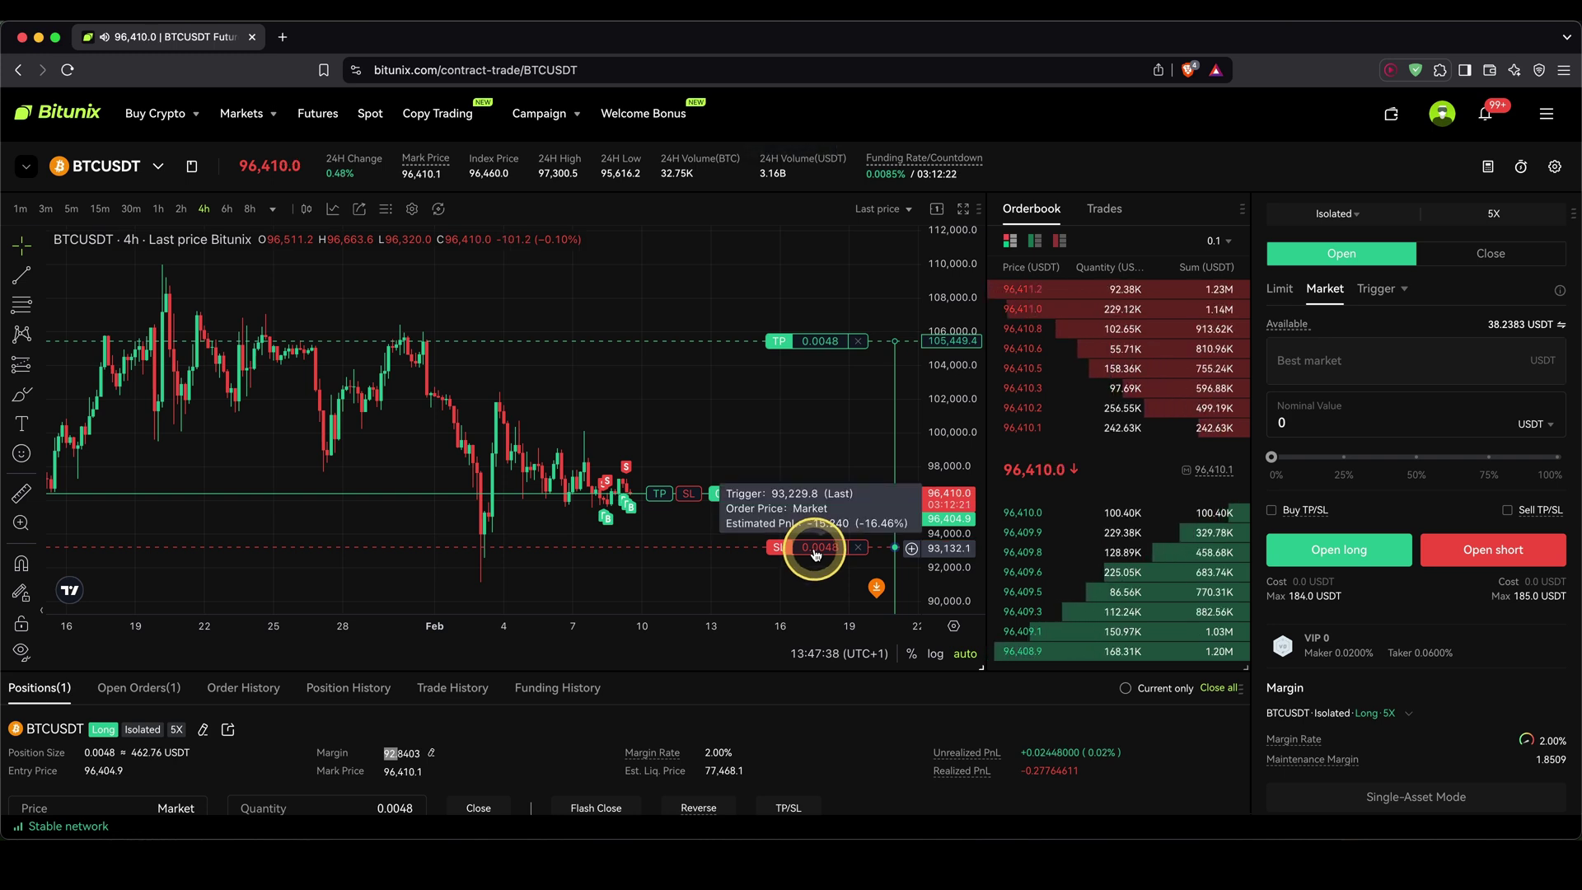
pyautogui.click(858, 340)
pyautogui.click(860, 549)
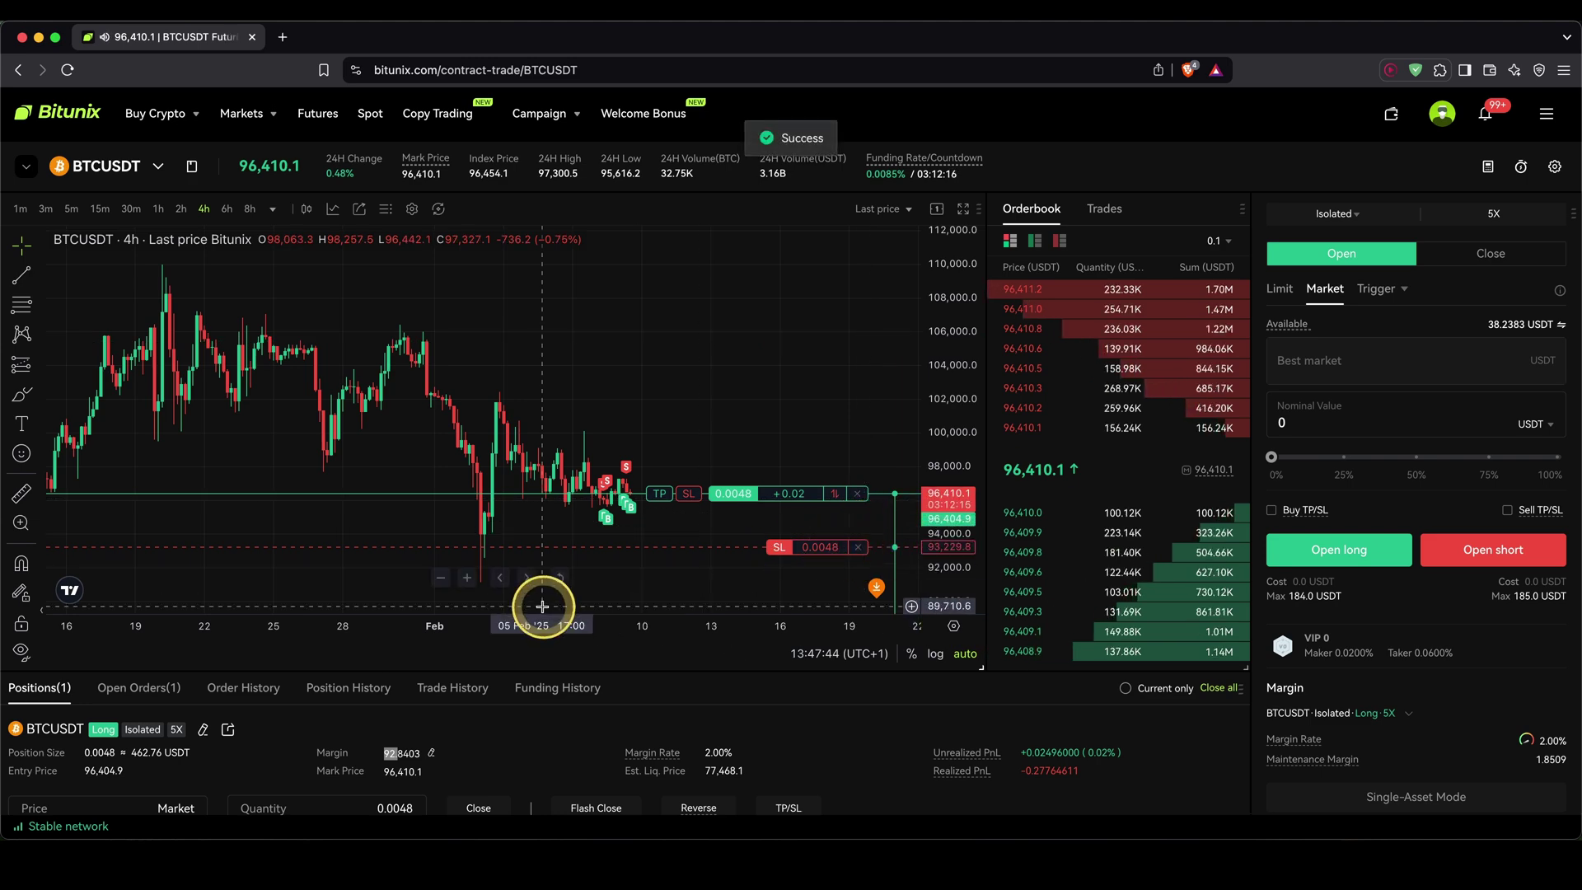
# Step: Set TP/SL on the long to 50% profit (106,821.6) and -8% loss (94,738.3), and confirm
pyautogui.click(789, 808)
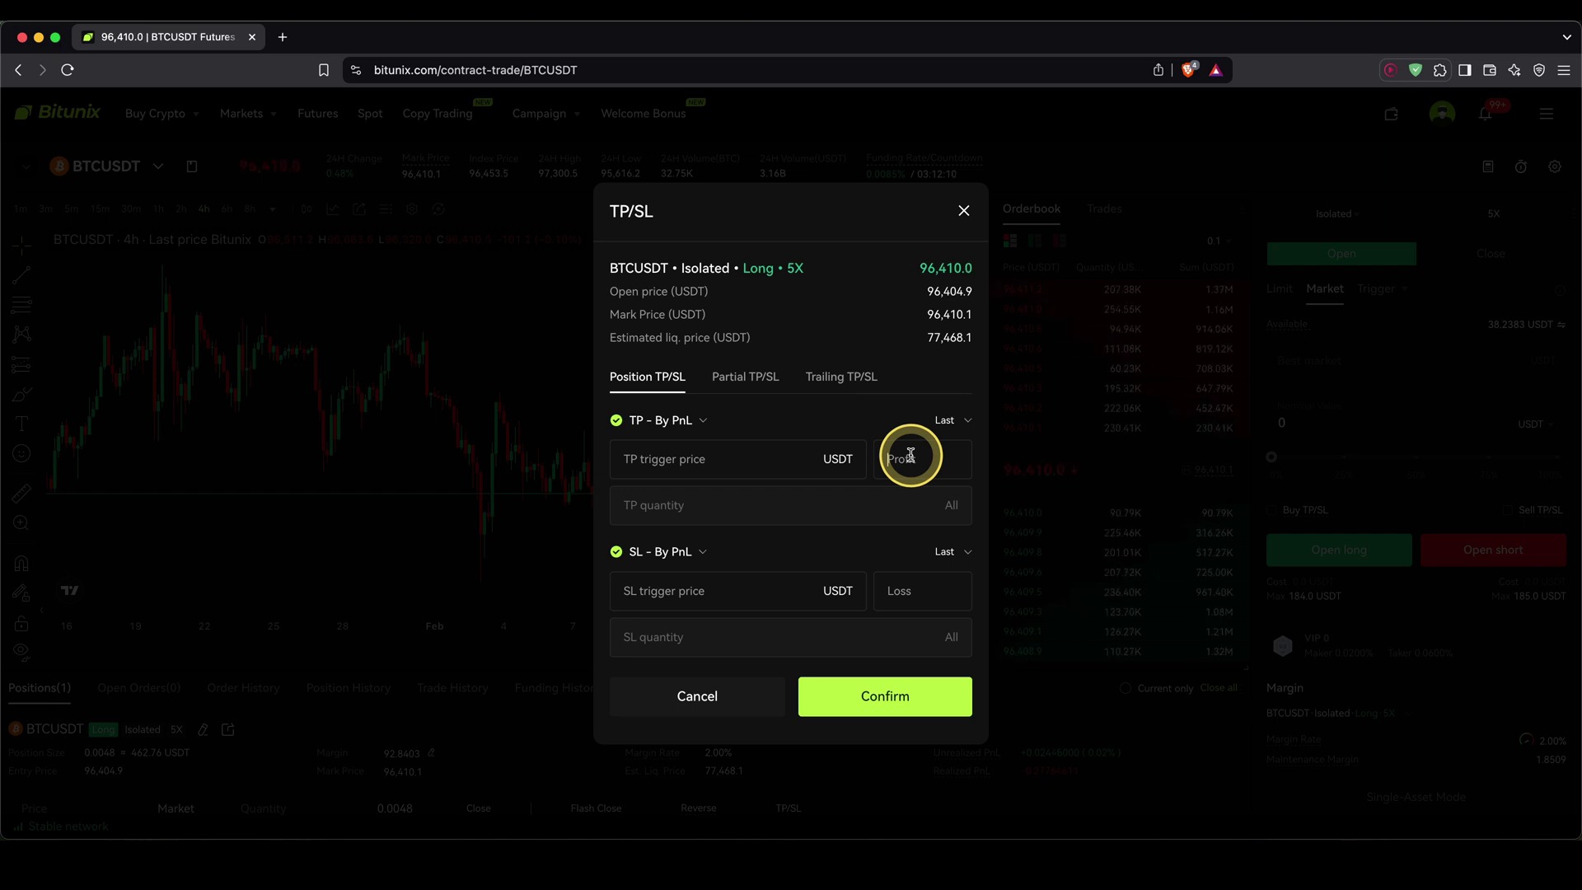
pyautogui.click(911, 456)
pyautogui.write('50')
pyautogui.click(894, 600)
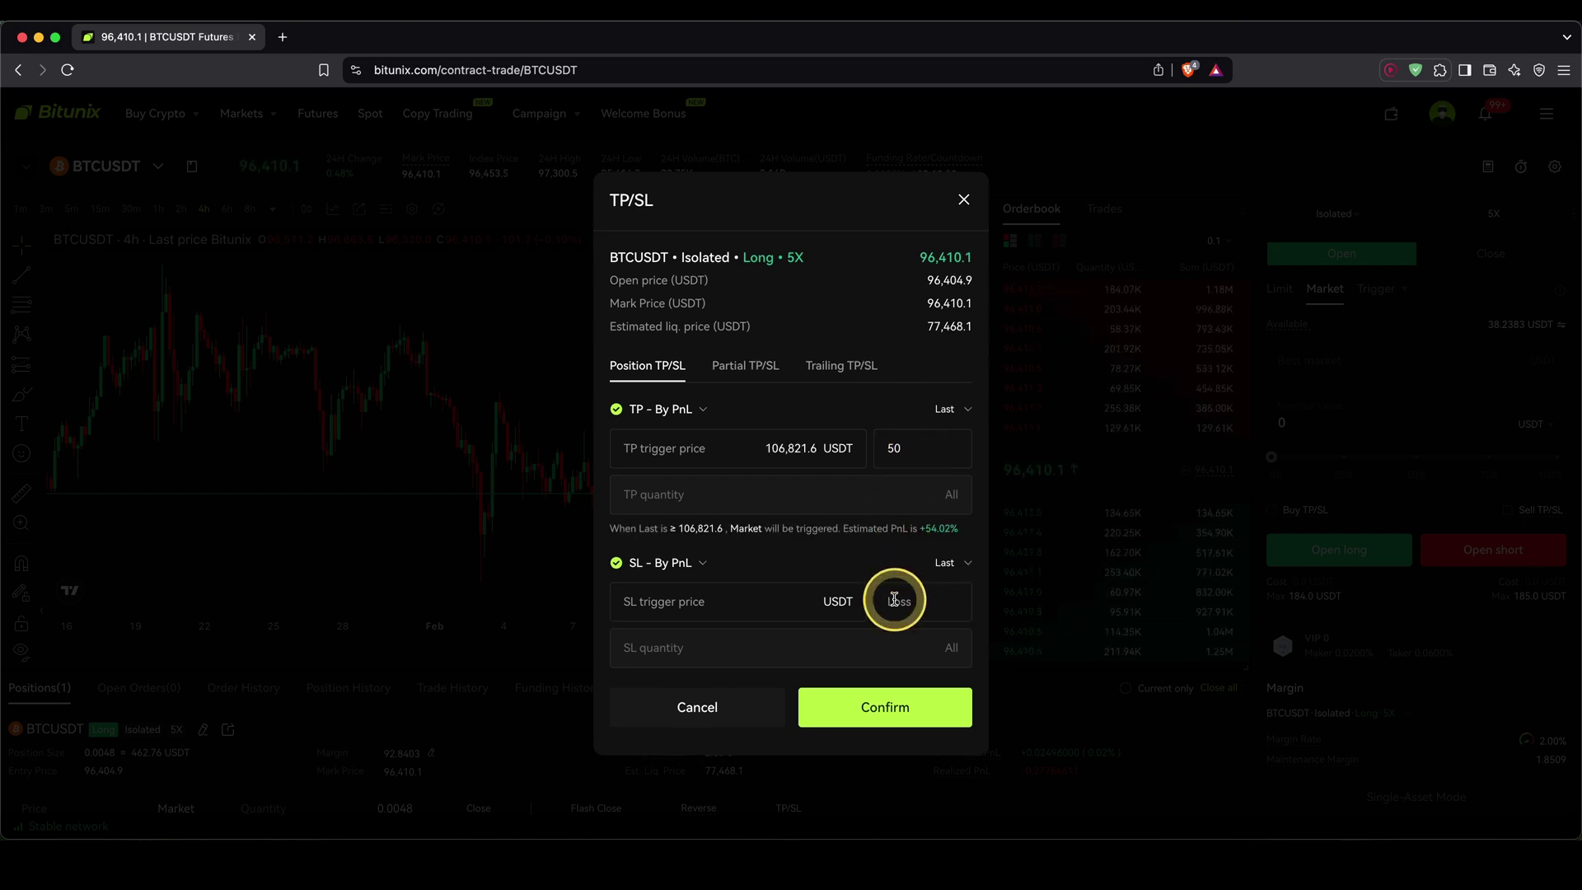
pyautogui.write('-8')
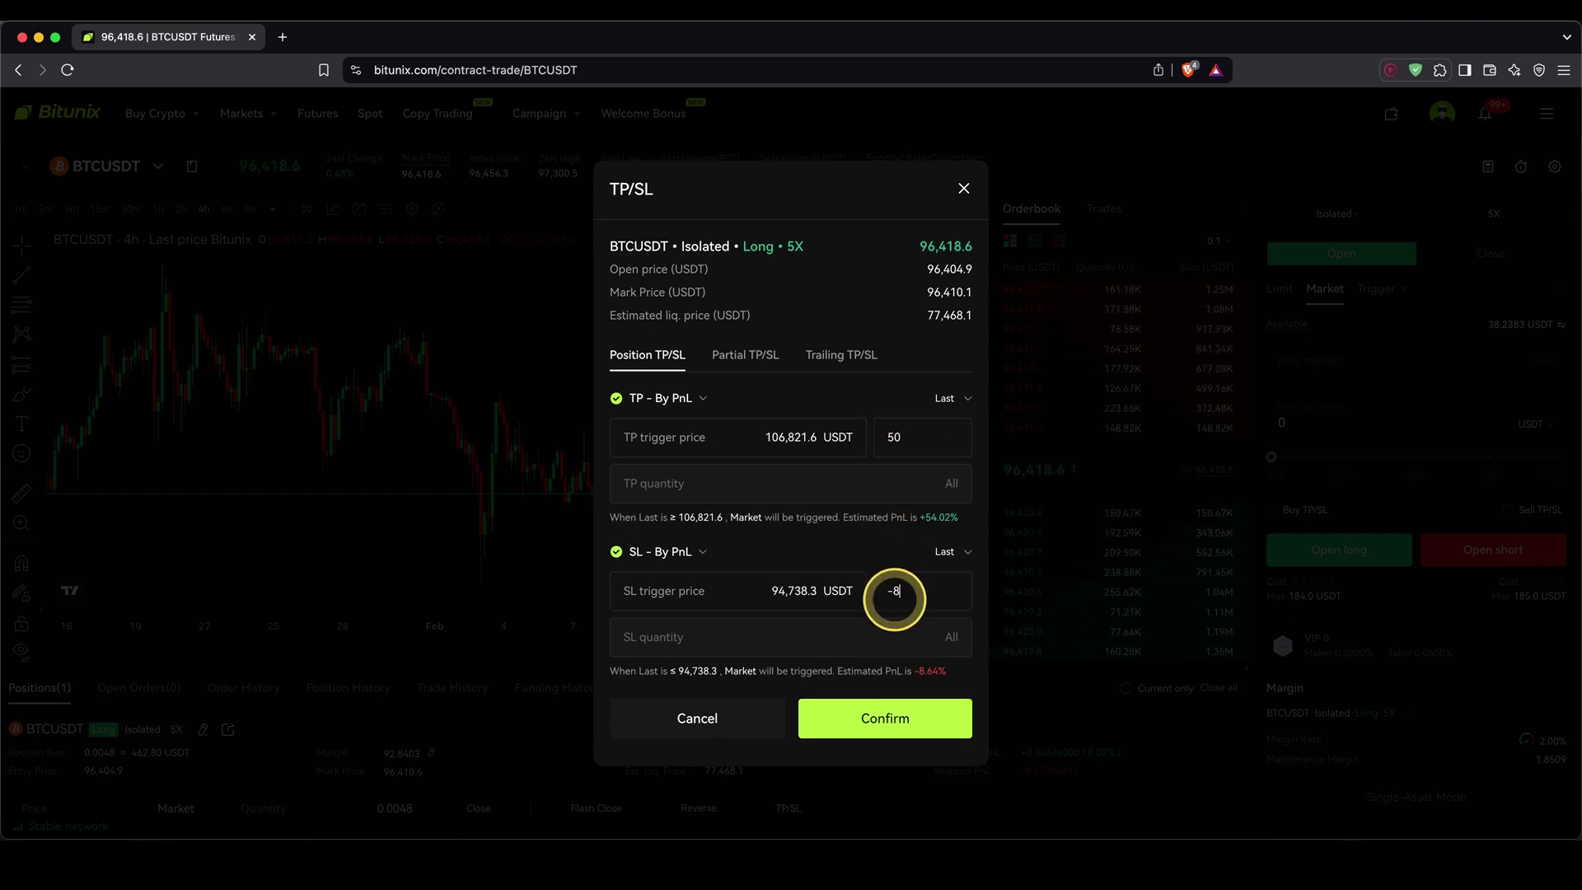
pyautogui.click(883, 718)
pyautogui.click(883, 624)
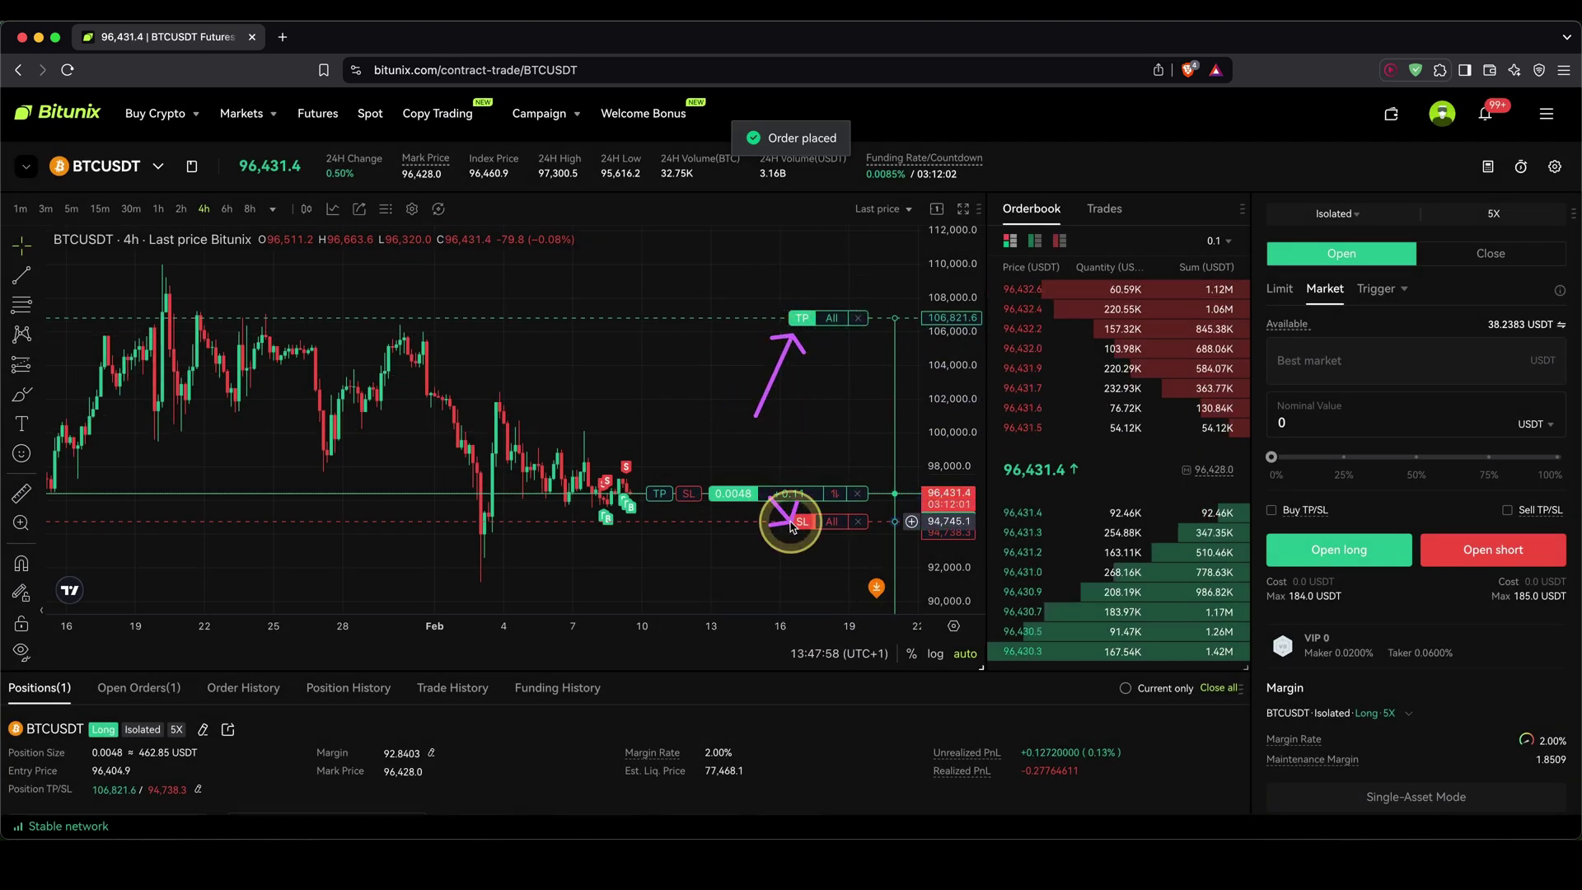
# Step: Cancel the 94,738.3 stop loss and the take profit, then drag new TP and SL markers from the position line
pyautogui.click(858, 522)
pyautogui.click(860, 320)
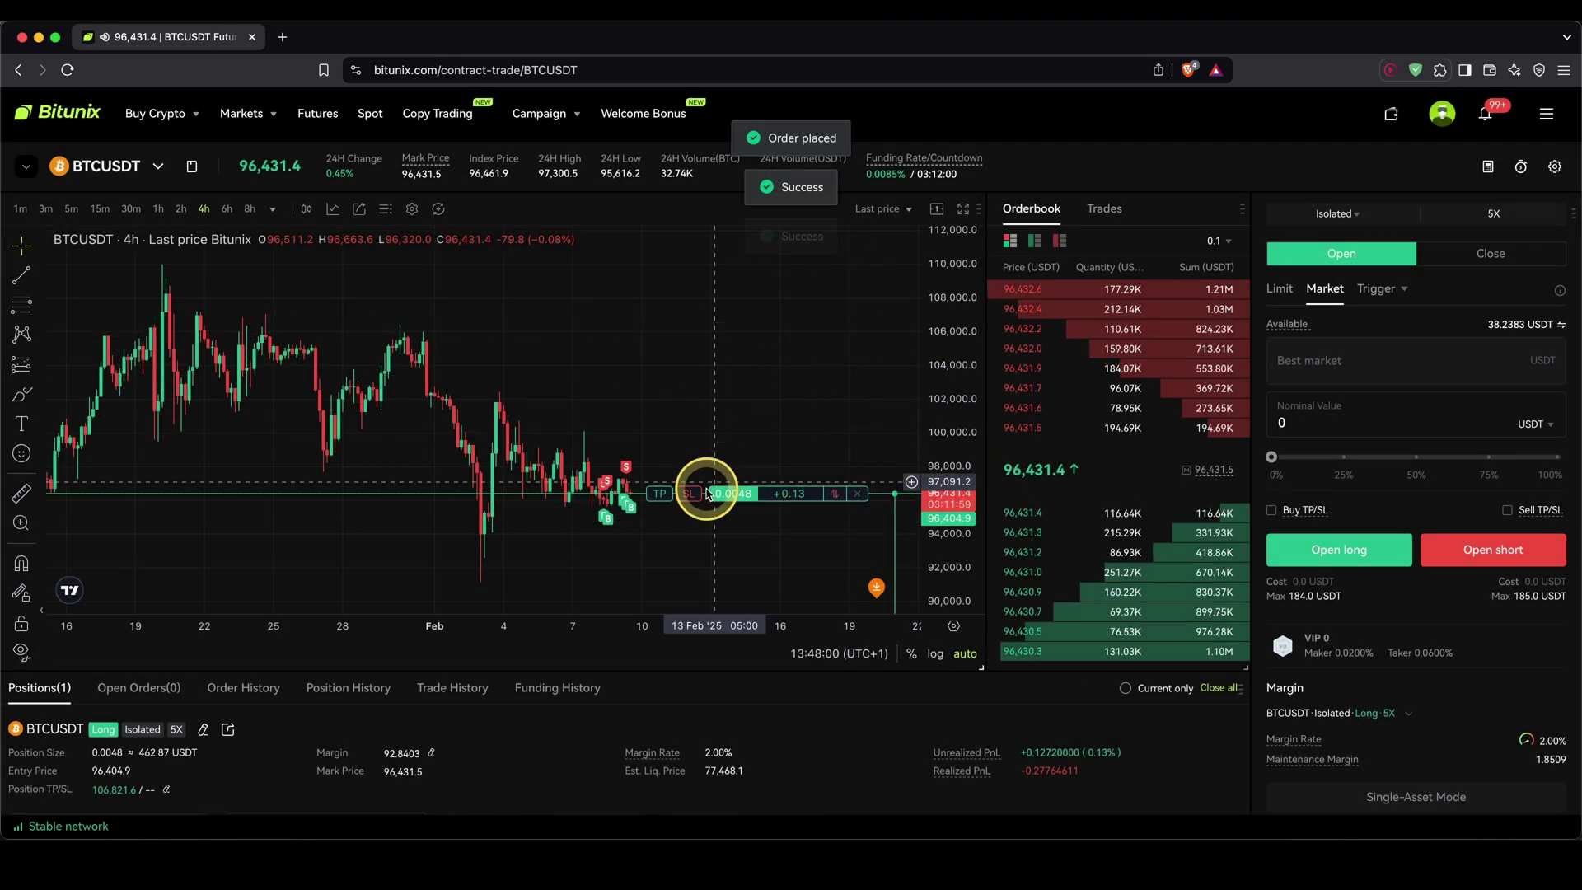
pyautogui.moveTo(663, 497); pyautogui.dragTo(654, 355)
pyautogui.moveTo(700, 505); pyautogui.dragTo(692, 551)
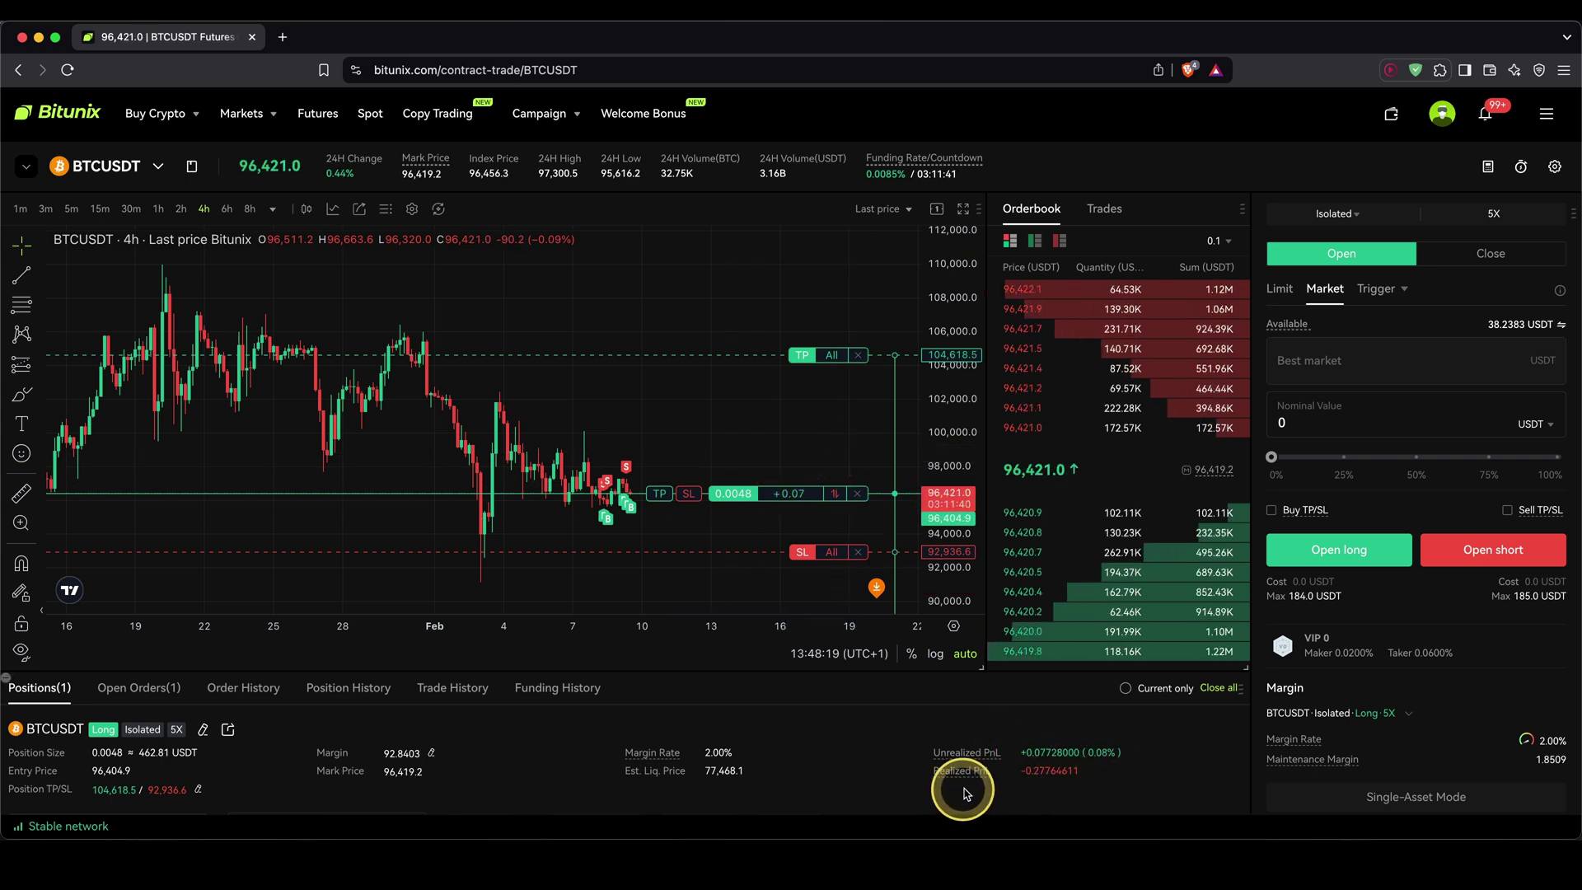
# Step: Finalise the take profit at 104,618.5 and the stop loss at 92,936.6 on the chart
pyautogui.moveTo(961, 788); pyautogui.dragTo(1073, 790)
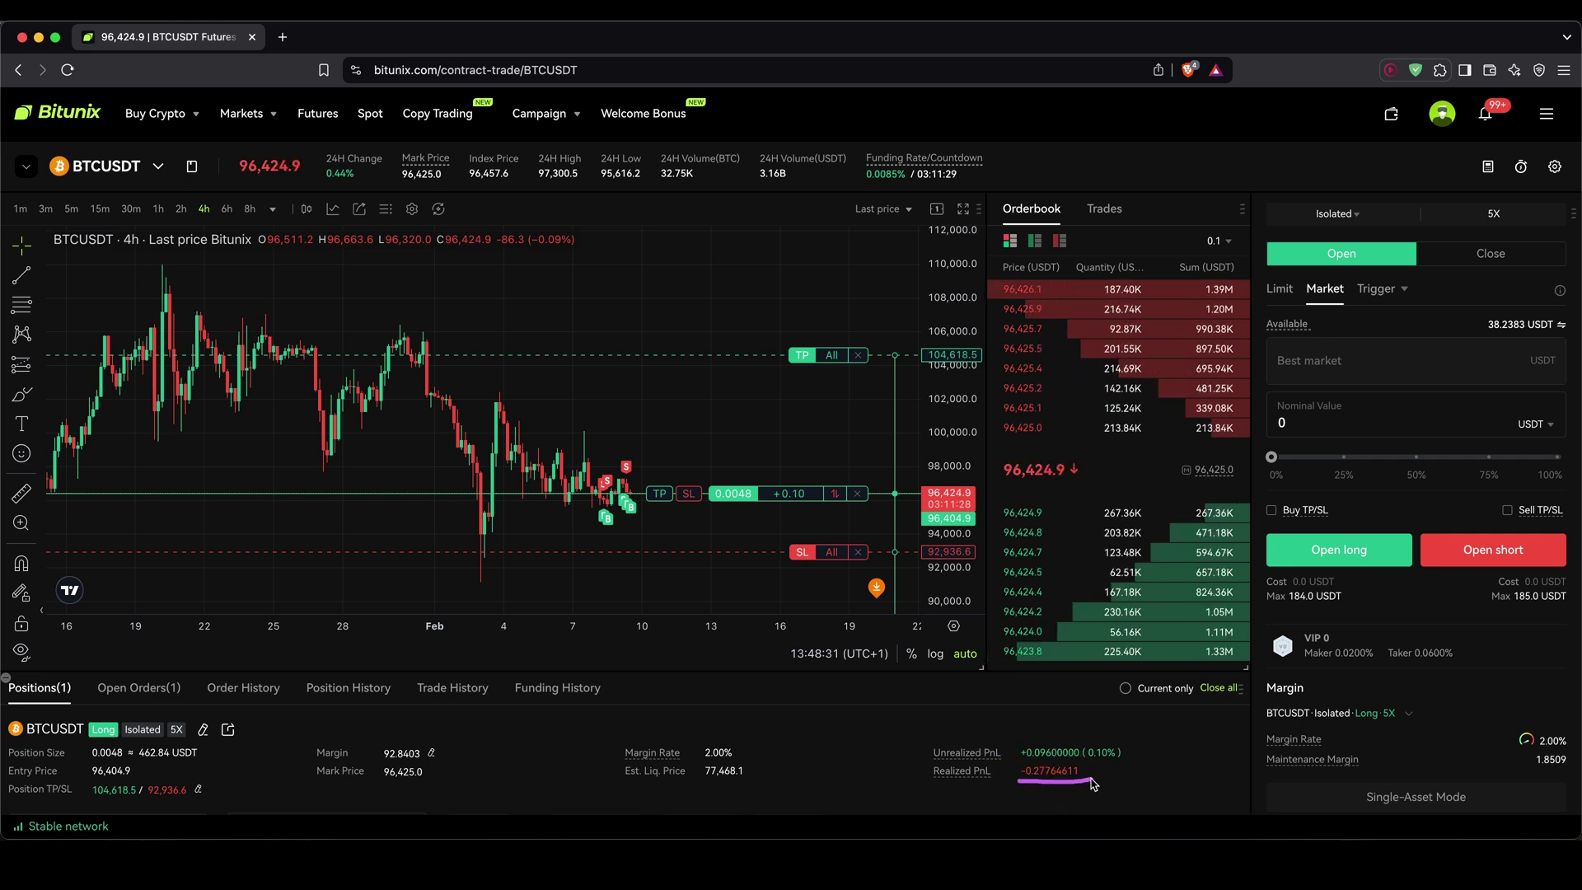
pyautogui.moveTo(1207, 732); pyautogui.dragTo(1206, 759)
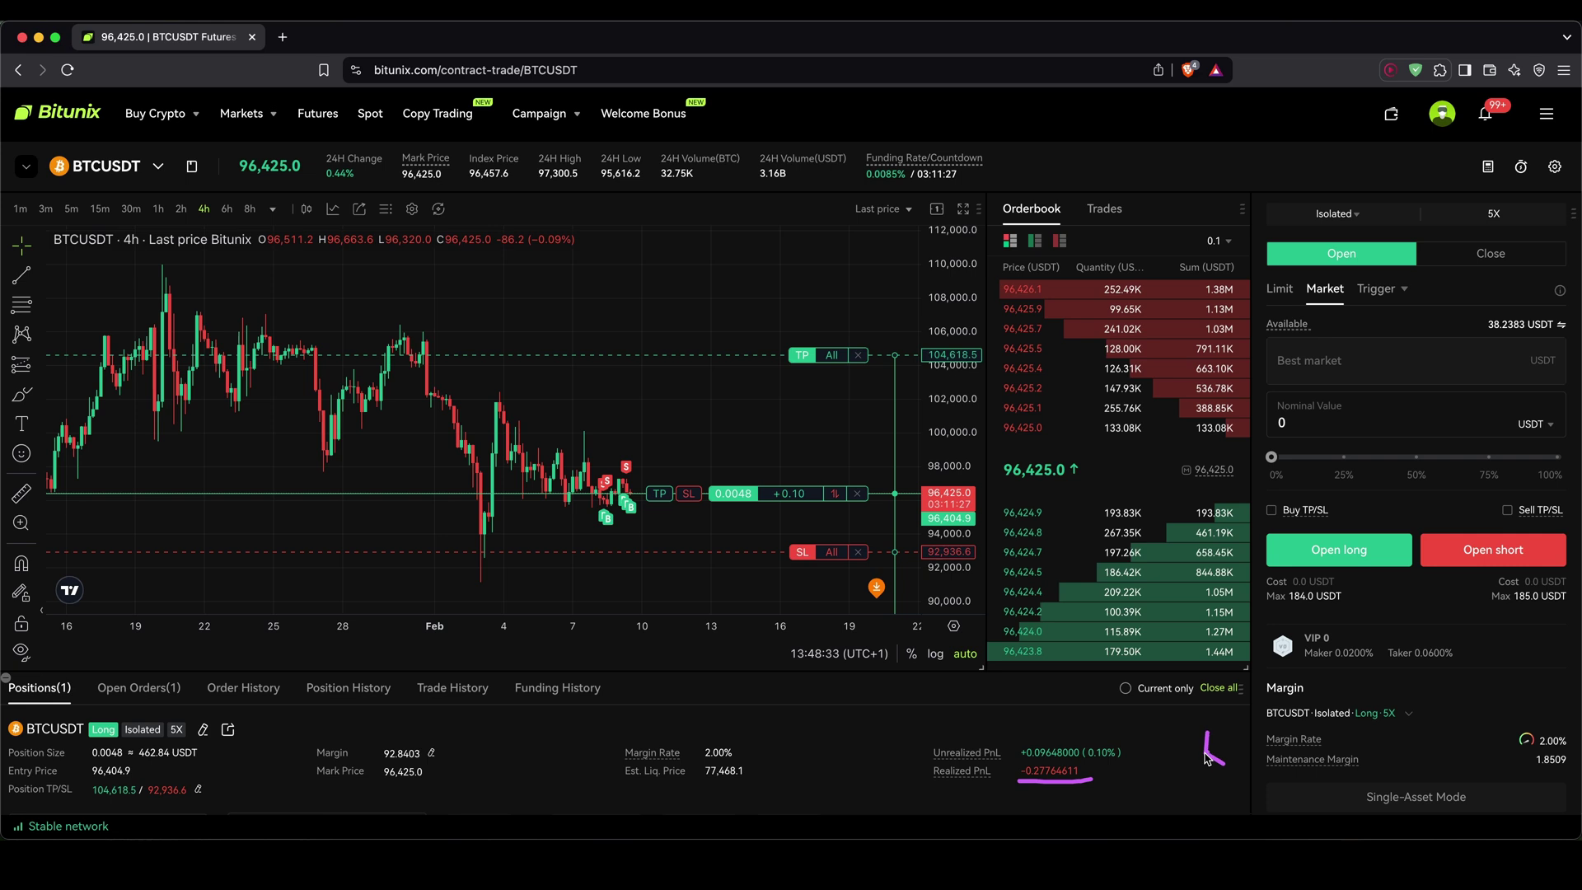
pyautogui.click(1103, 777)
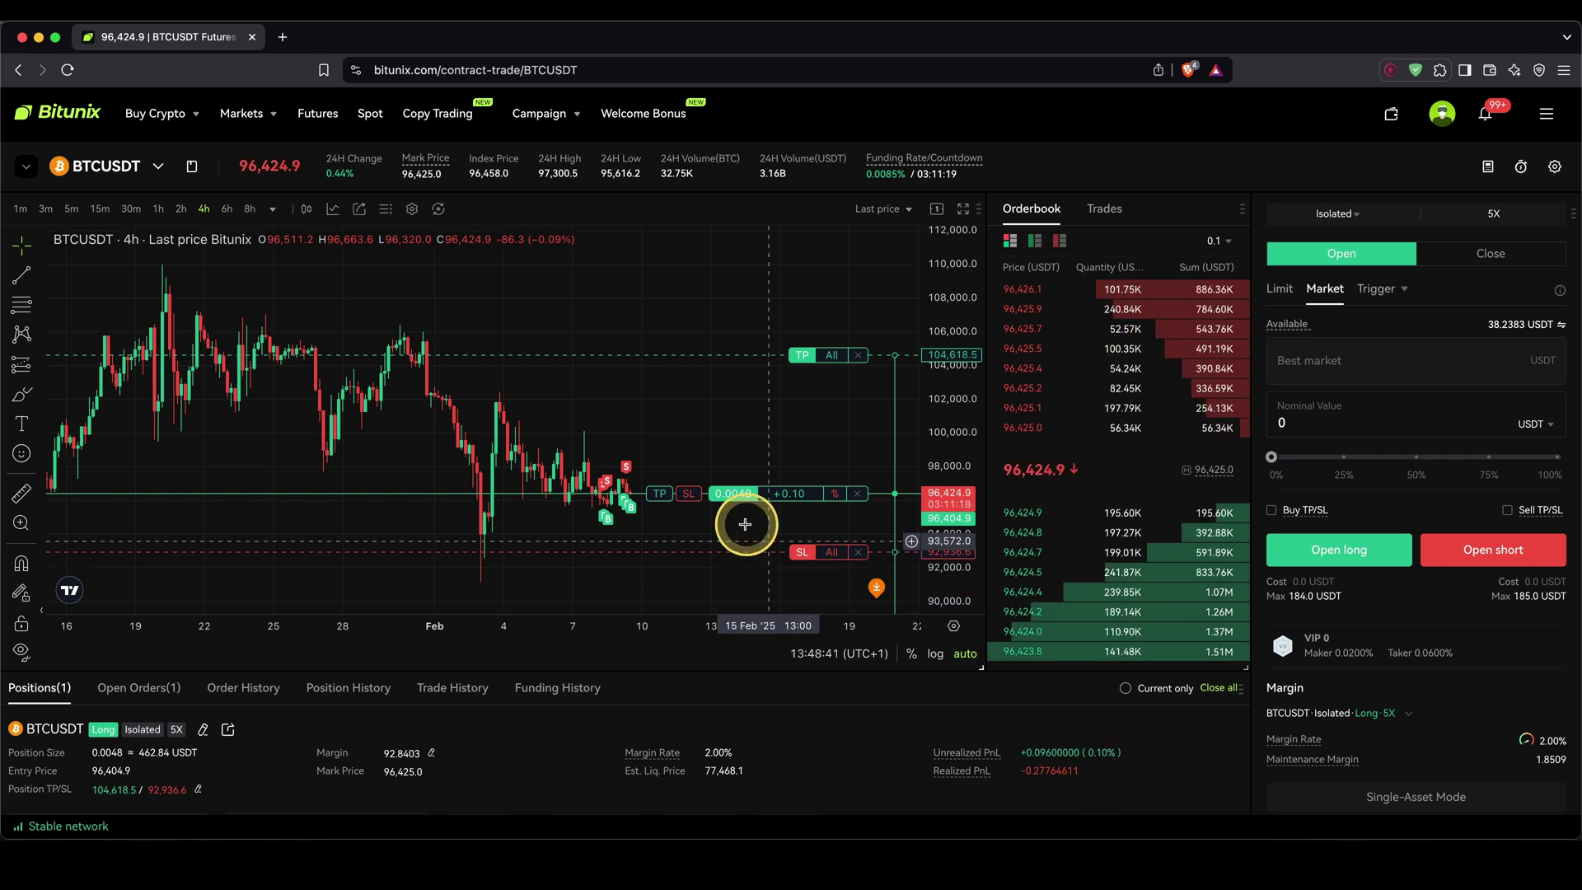
pyautogui.moveTo(703, 495); pyautogui.dragTo(763, 373)
pyautogui.moveTo(706, 505); pyautogui.dragTo(742, 546)
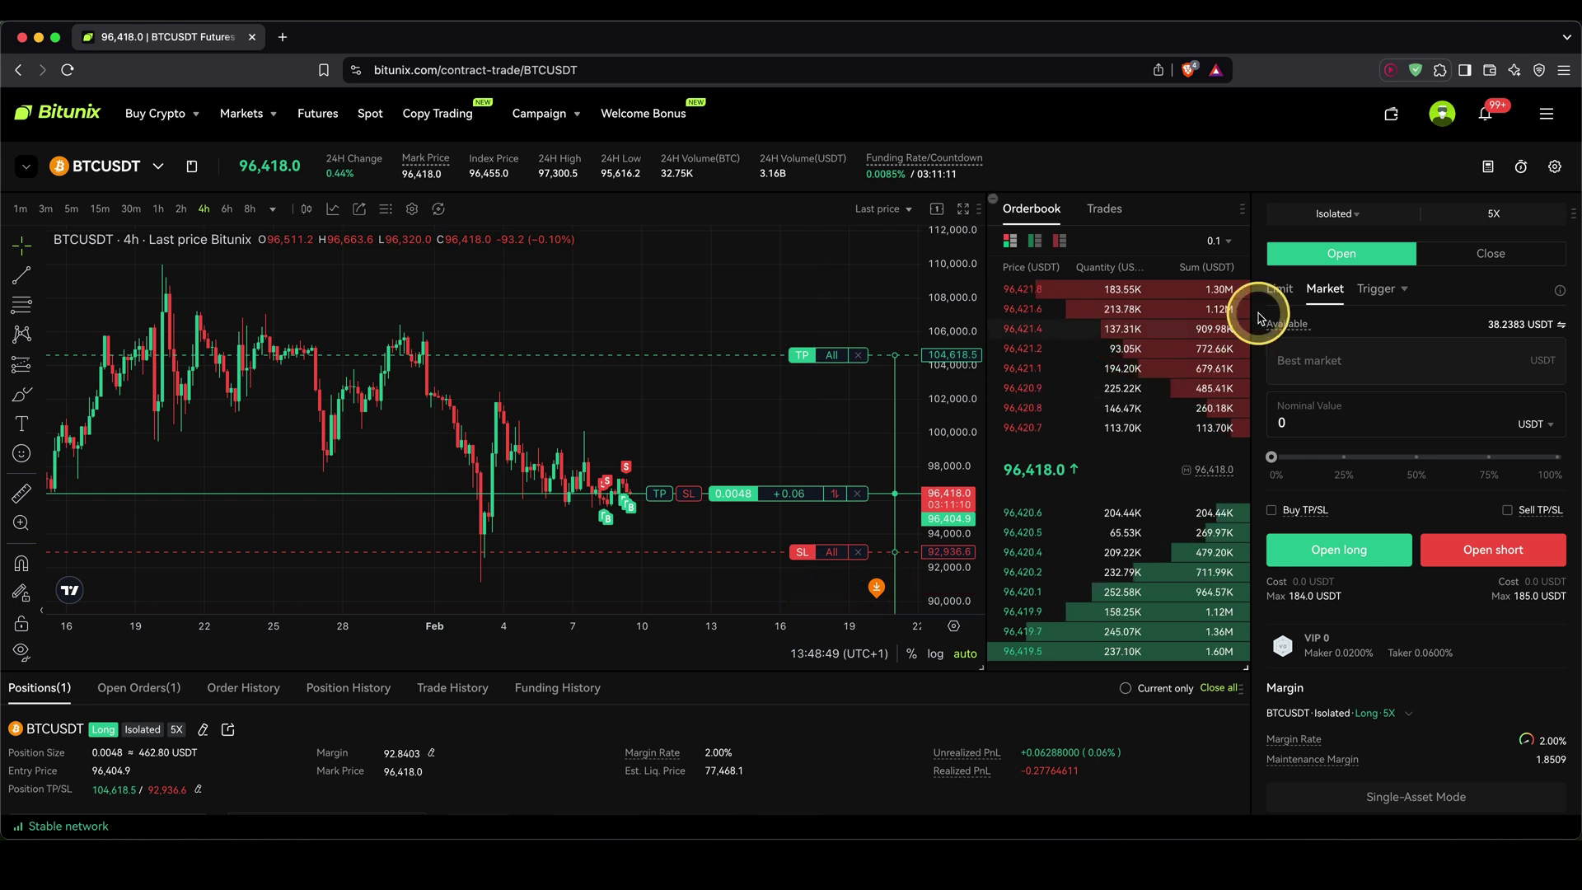
# Step: Market-close 200 USDT of the long from the Close panel, reducing it to 0.0029 BTC
pyautogui.click(1491, 252)
pyautogui.moveTo(1274, 456); pyautogui.dragTo(1452, 457)
pyautogui.click(1322, 422)
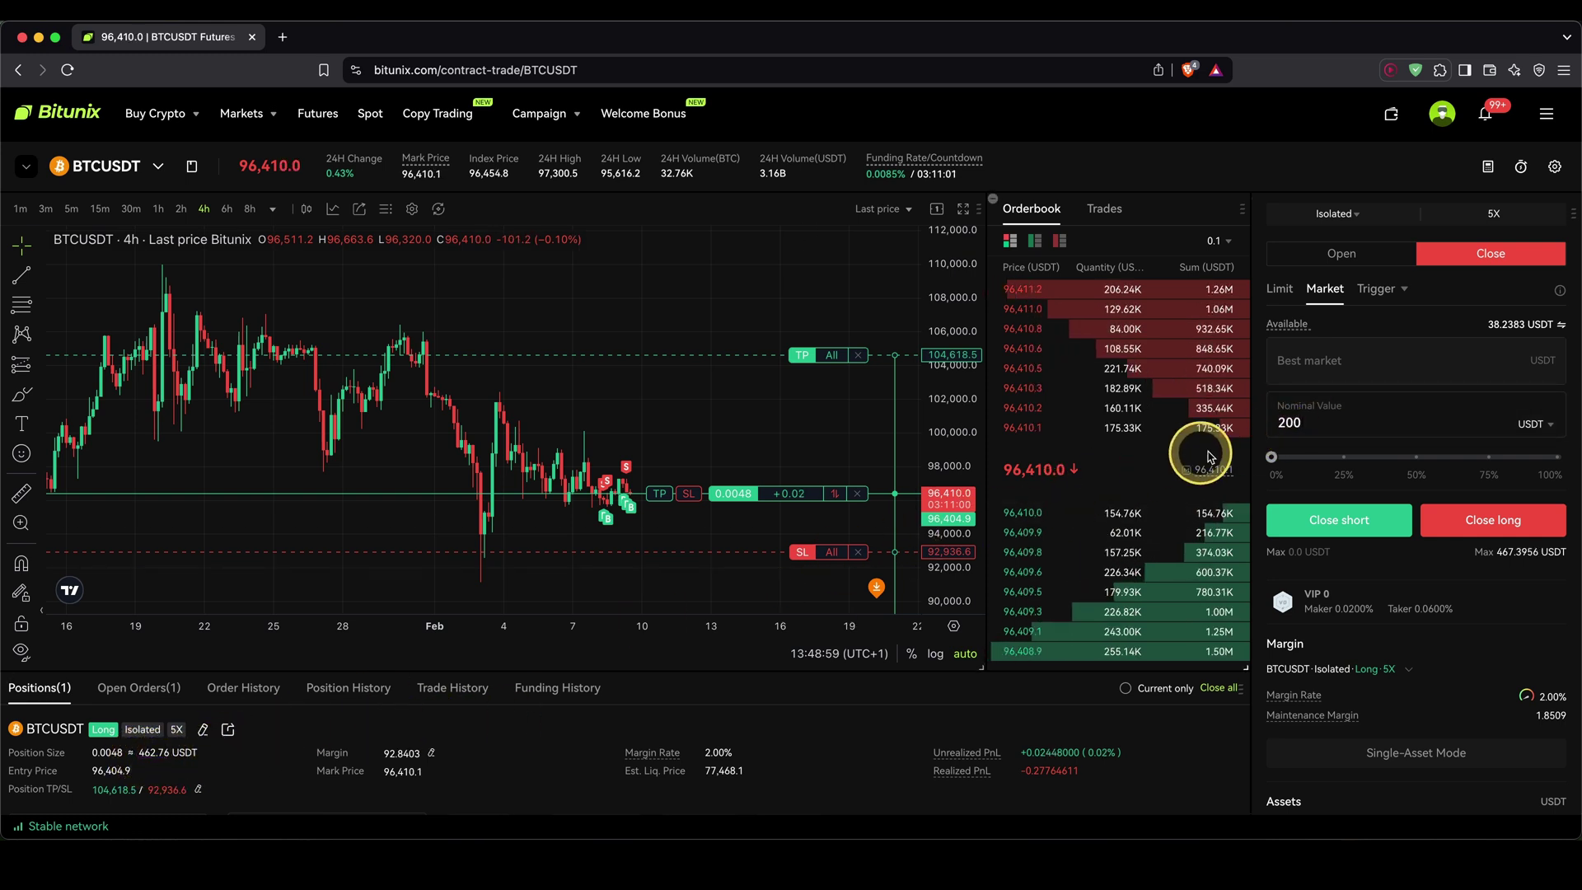
pyautogui.click(1494, 521)
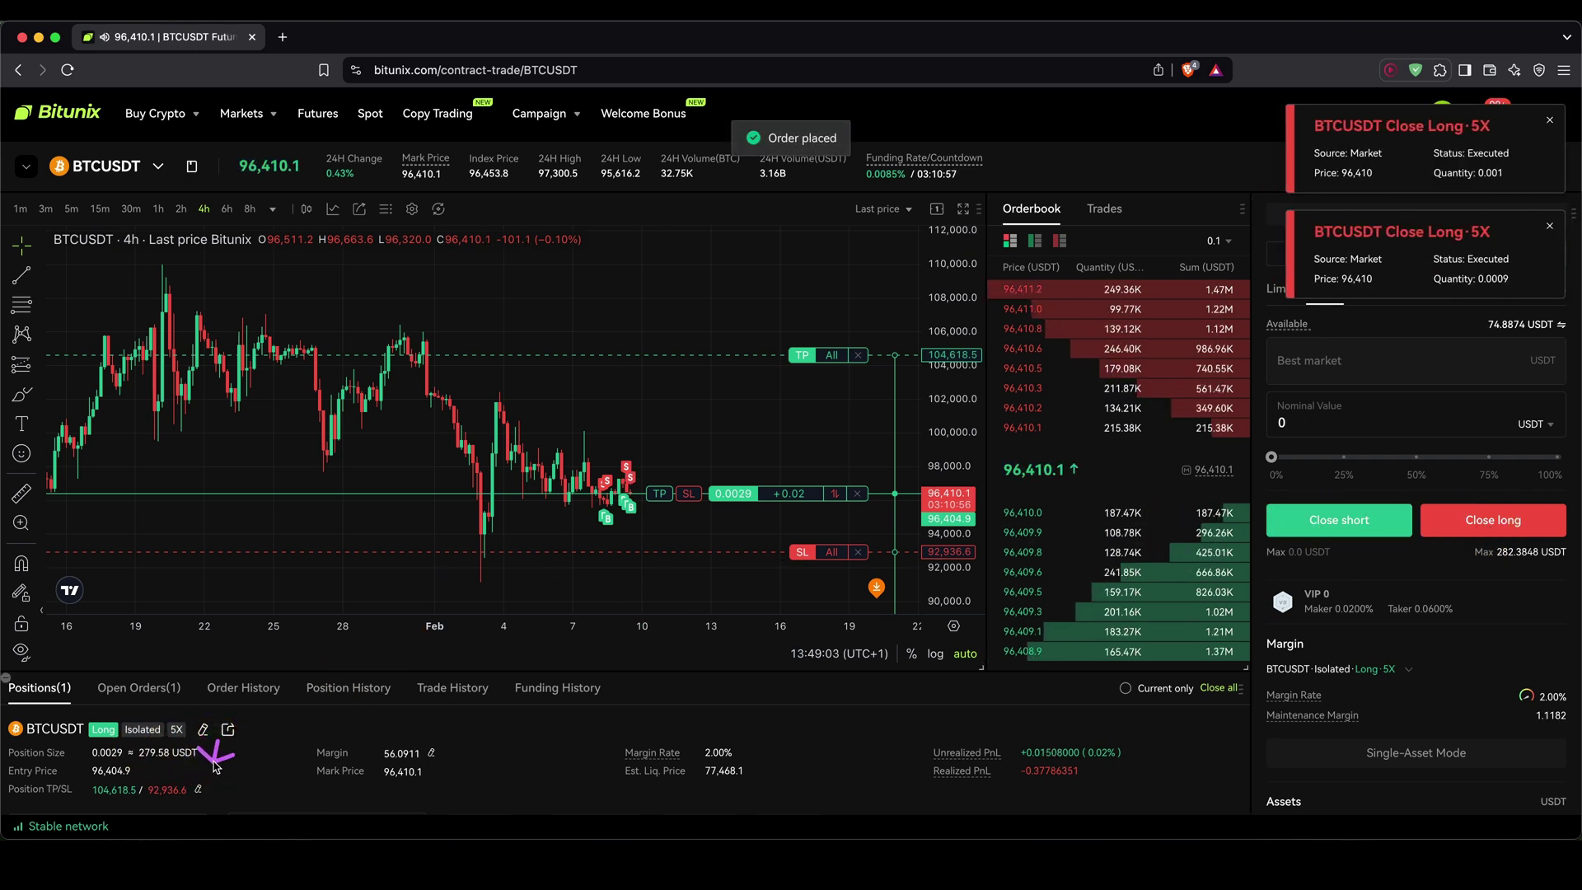
pyautogui.scroll(-2, 216, 765)
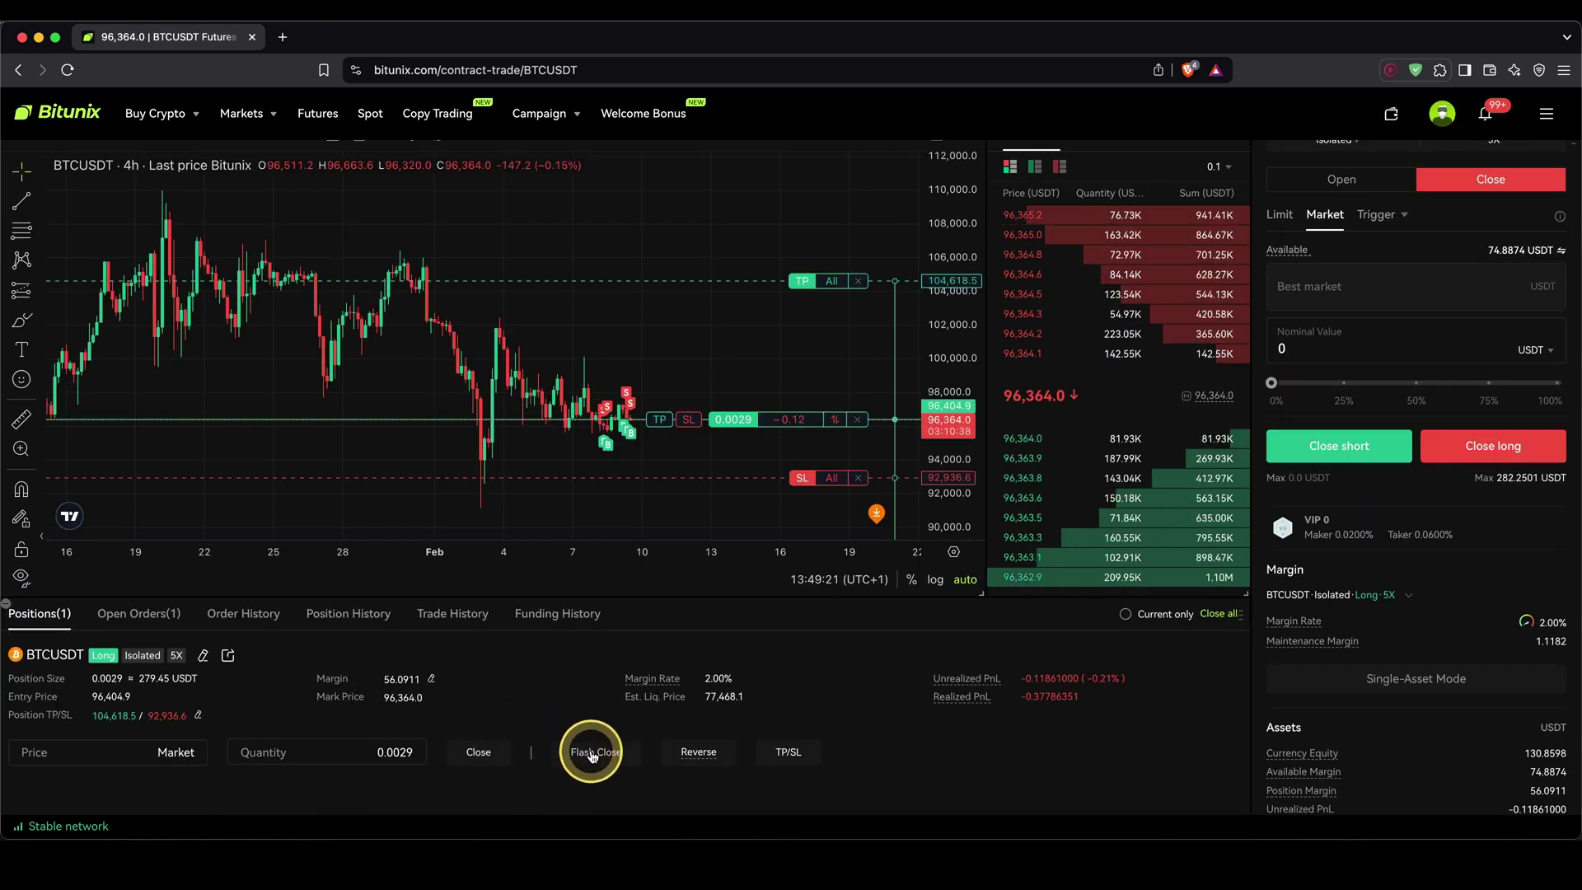
# Step: Flash-close the remaining 0.0029 BTC long at market and confirm
pyautogui.click(859, 421)
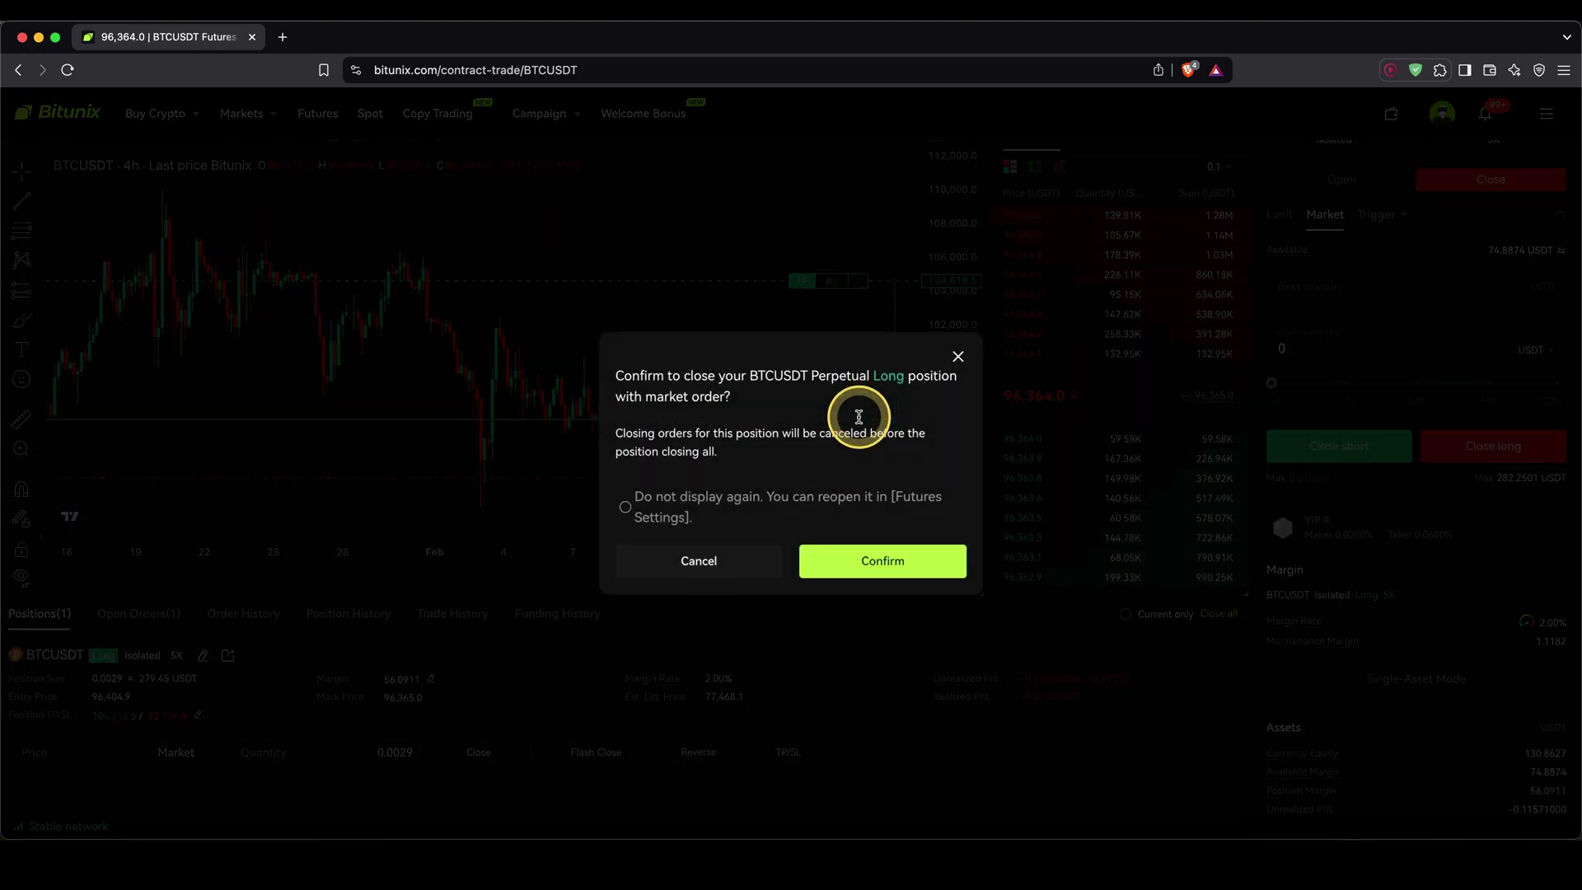
pyautogui.click(890, 560)
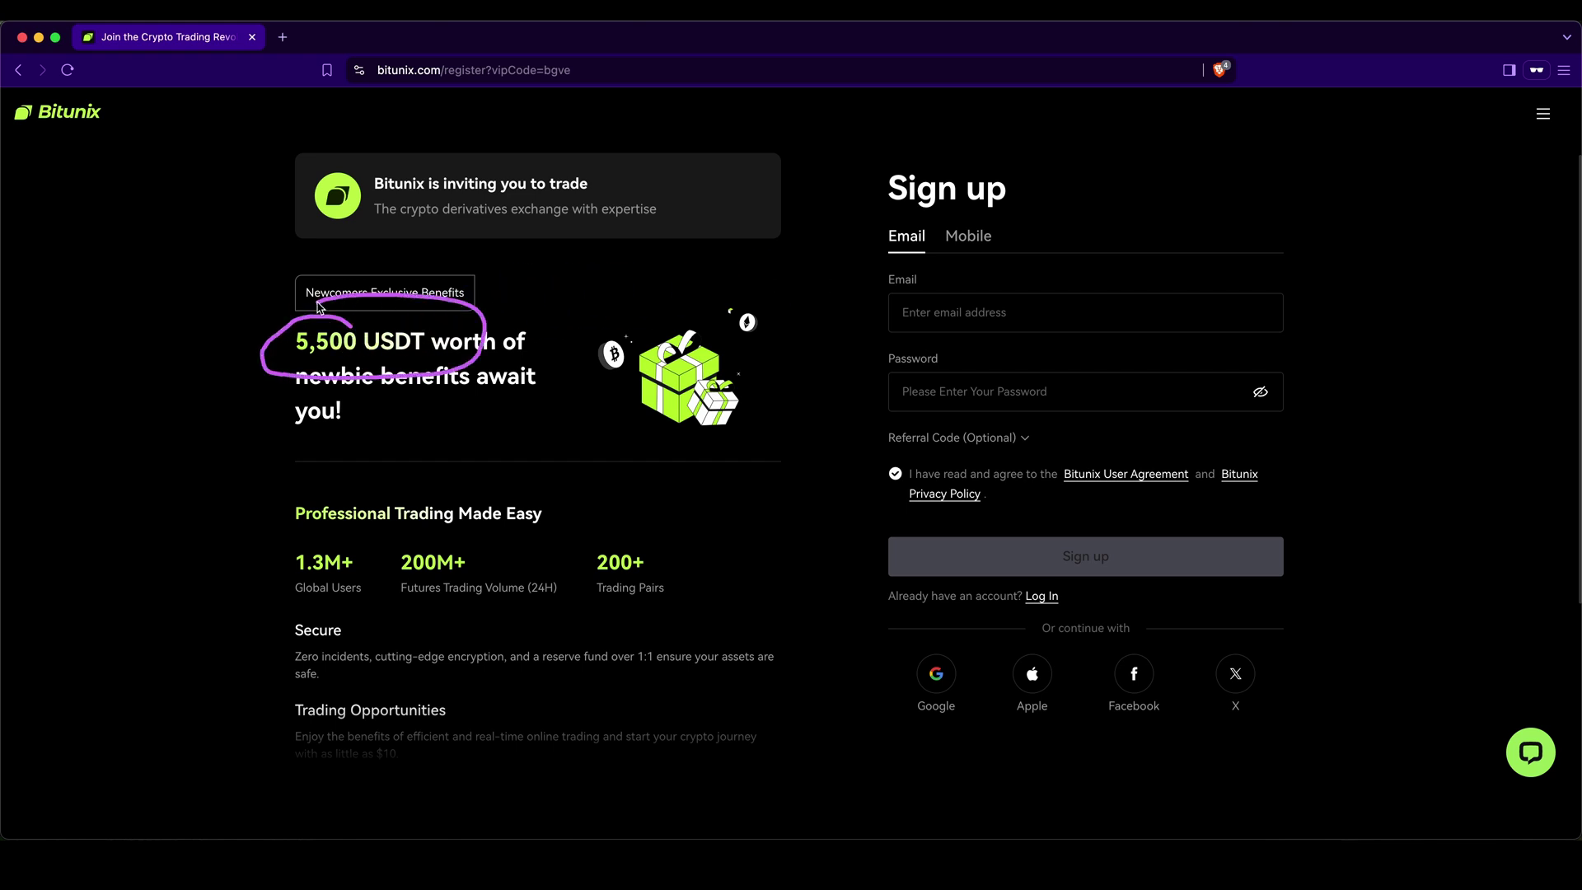
pyautogui.moveTo(183, 255); pyautogui.dragTo(183, 771)
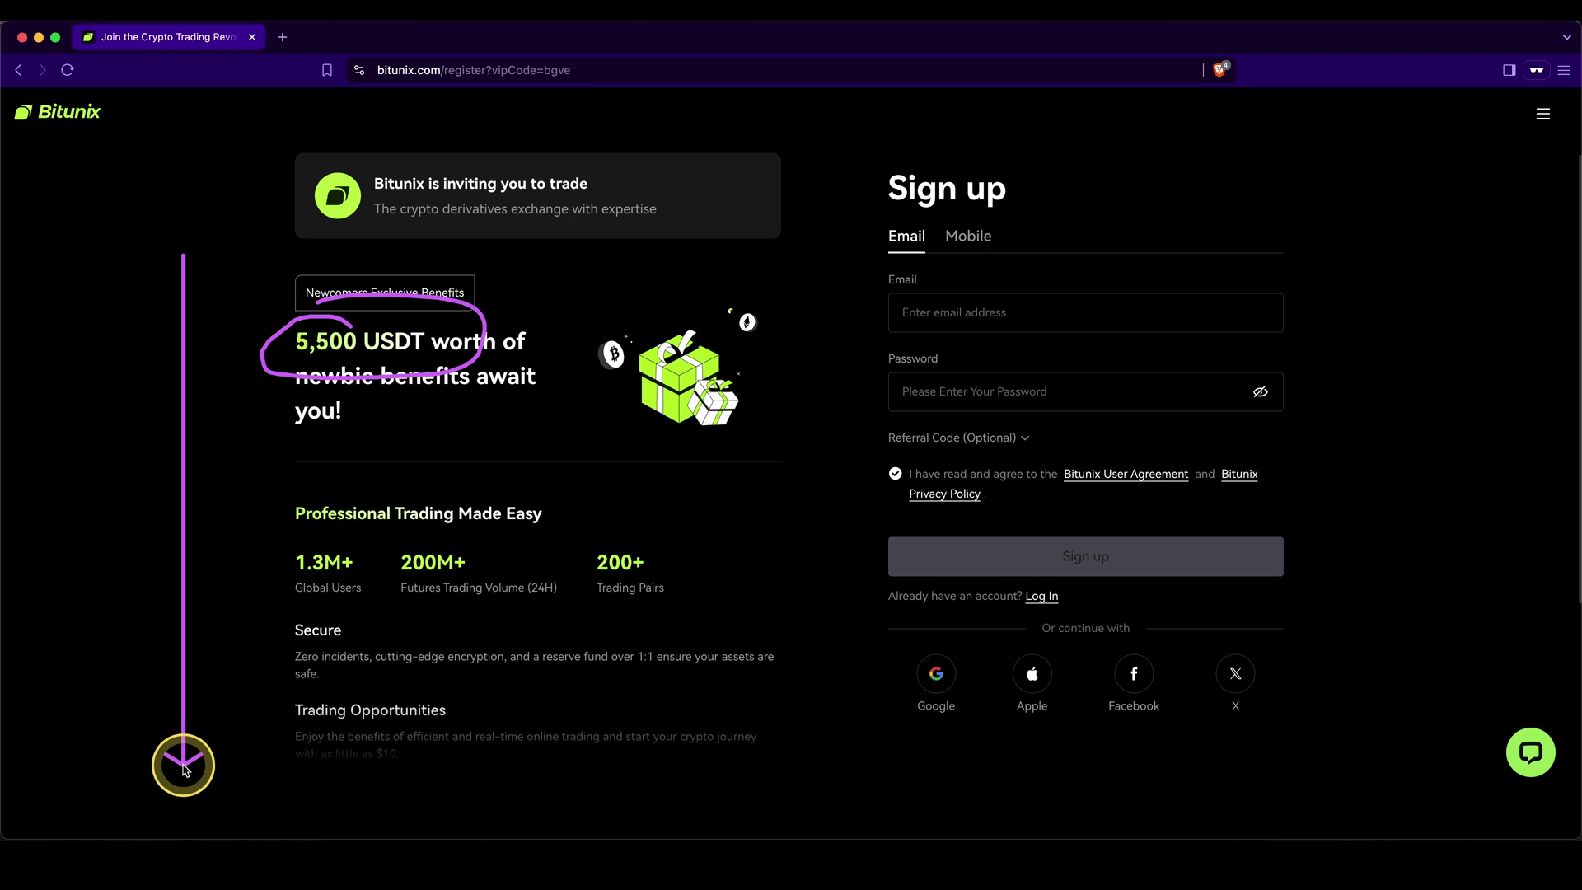